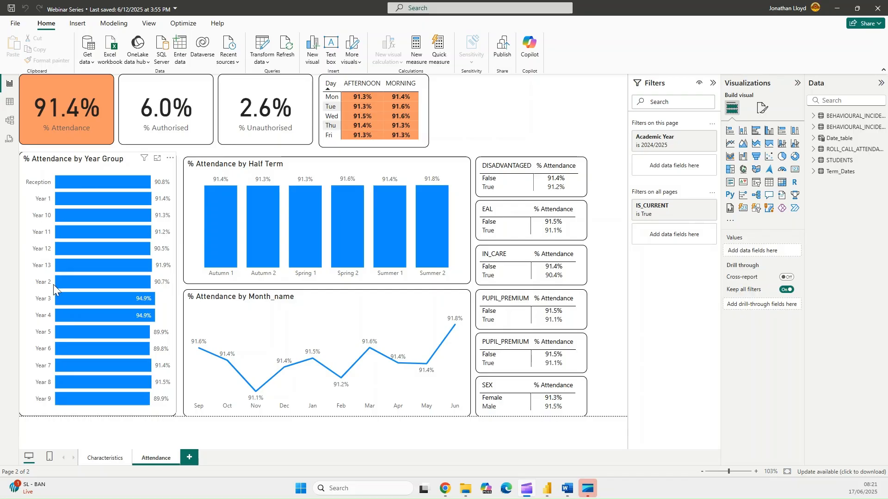
- Sort the % Attendance by Year Group chart's axis descending, and return it to ascending order
click(170, 158)
mouse_move(234, 212)
click(295, 214)
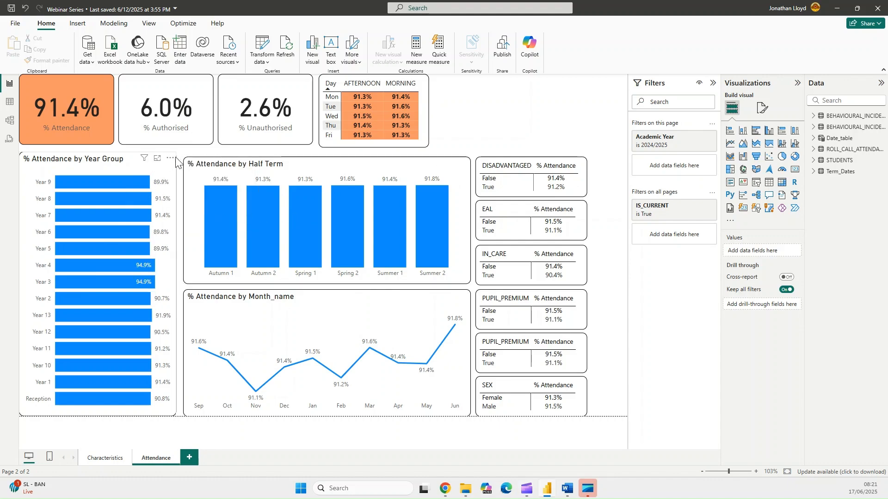
click(170, 159)
mouse_move(233, 212)
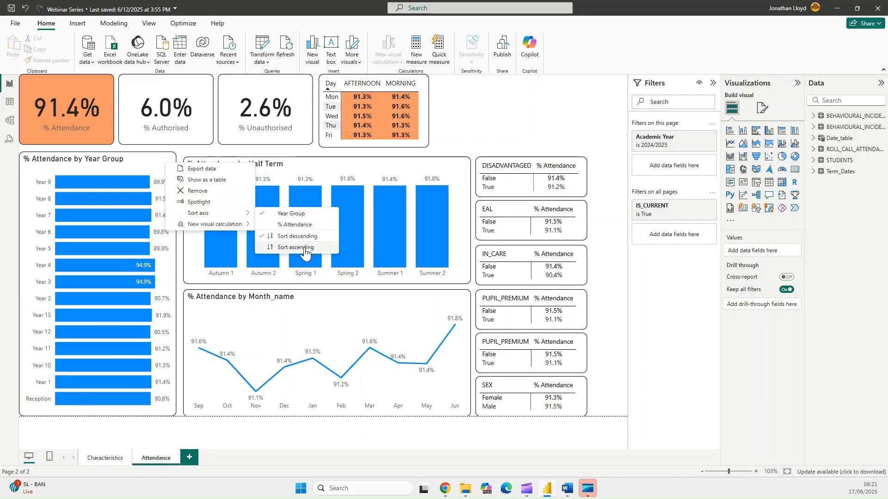
click(289, 246)
mouse_move(93, 212)
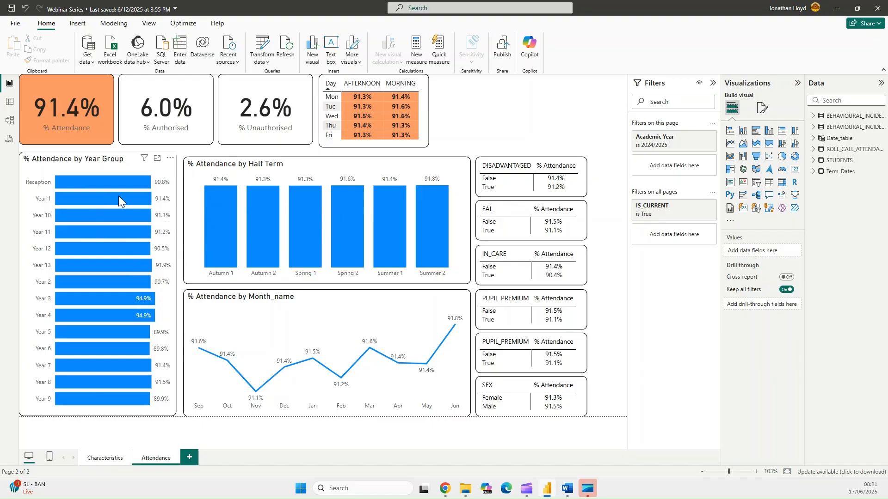
- Expand the STUDENTS table's fields at a width that shows their full names, with the % Attendance by Year Group chart selected
click(813, 161)
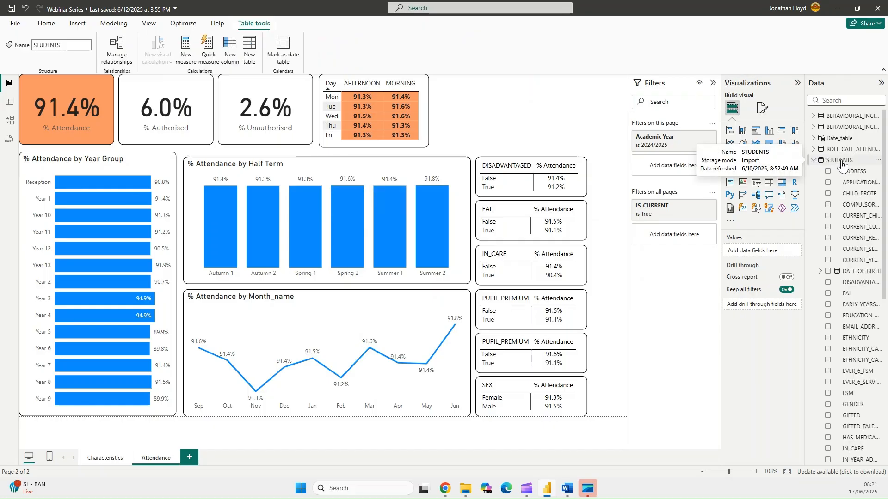
drag(804, 263, 730, 263)
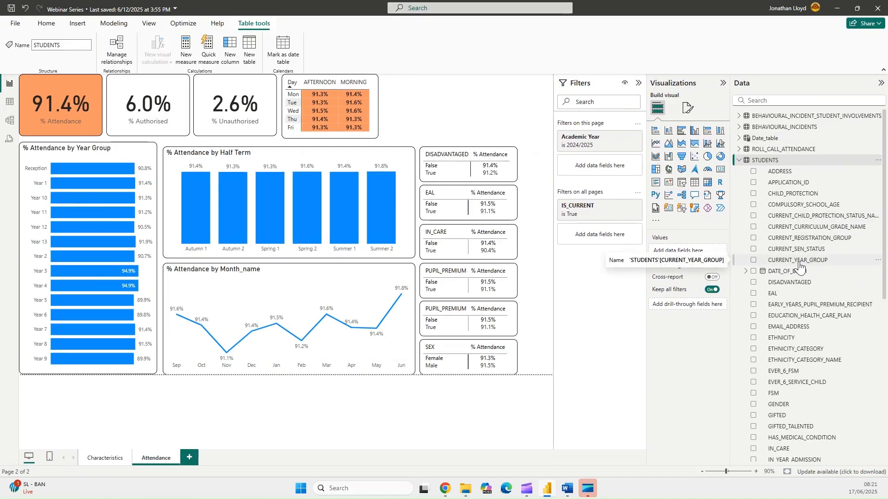
click(145, 159)
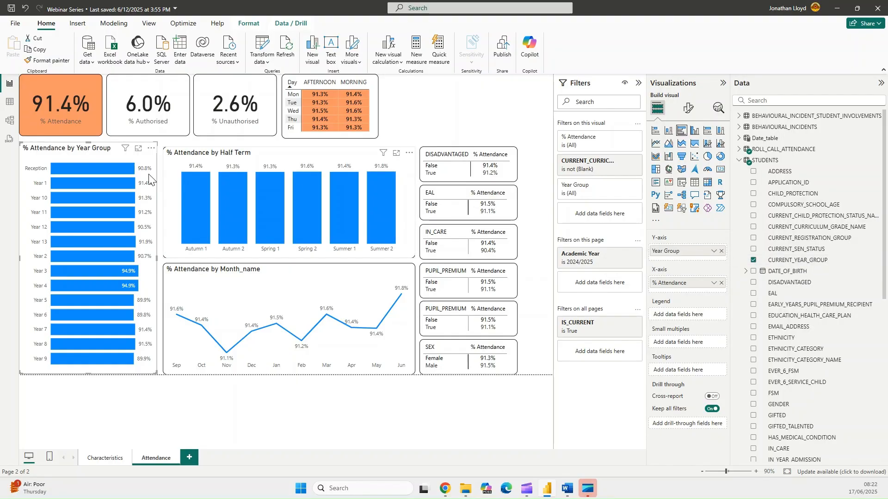
- Examine the CURRENT_YEAR_GROUP and CURRENT_CURRICULUM_GRADE_NAME columns in the STUDENTS table data, and return to the report
click(10, 106)
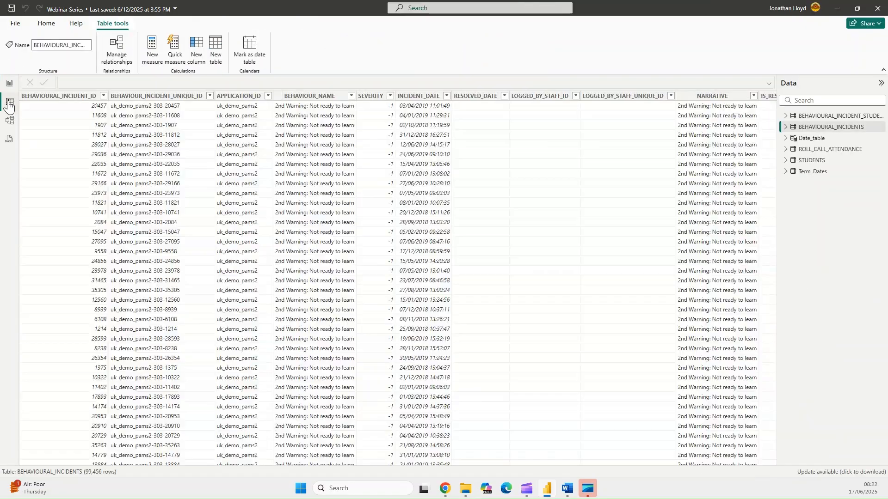
click(813, 160)
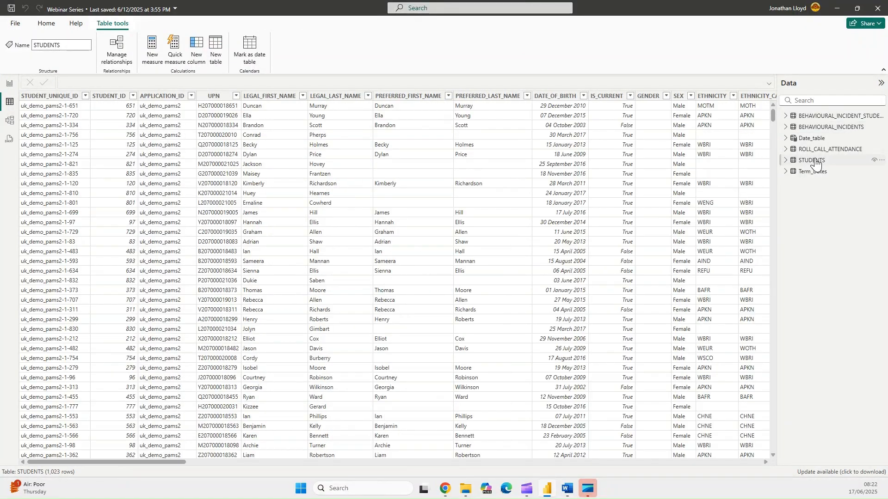
drag(131, 461, 335, 456)
click(335, 97)
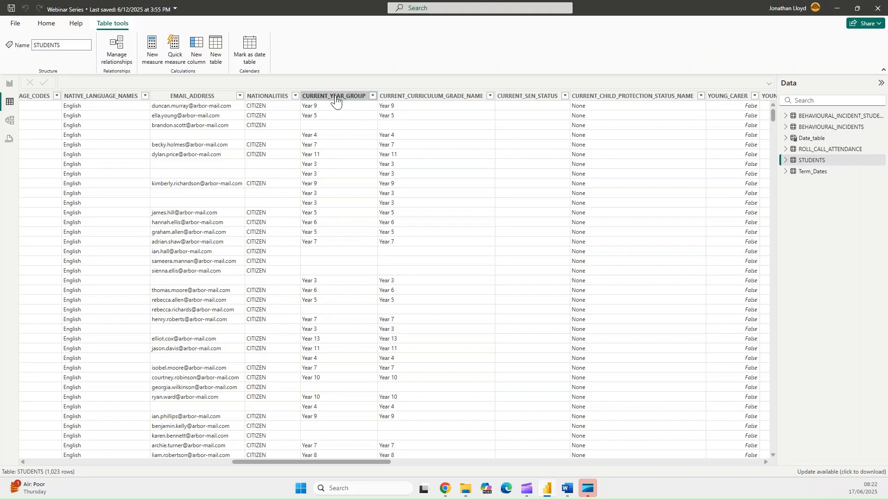
click(336, 98)
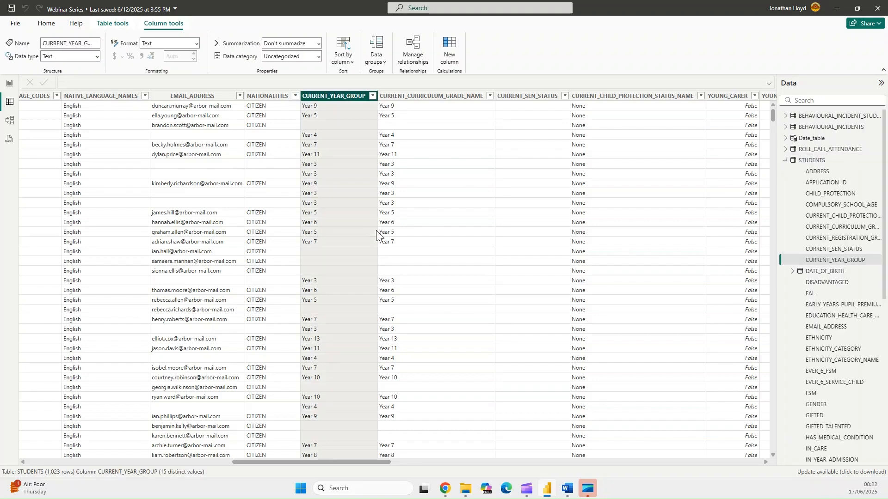
click(431, 97)
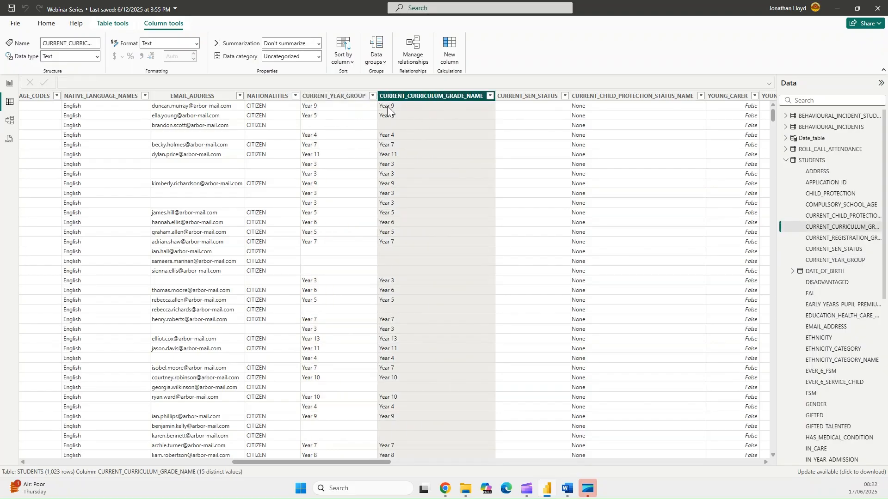
scroll(412, 169, down, 5)
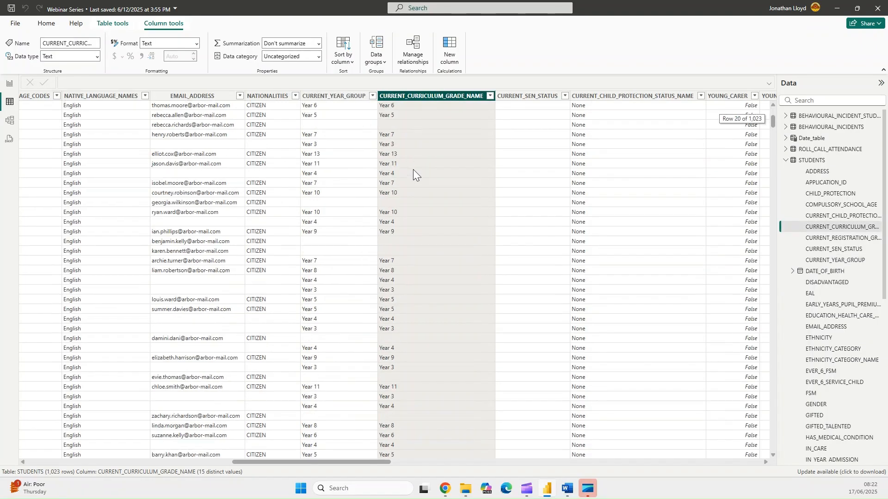
scroll(412, 169, up, 5)
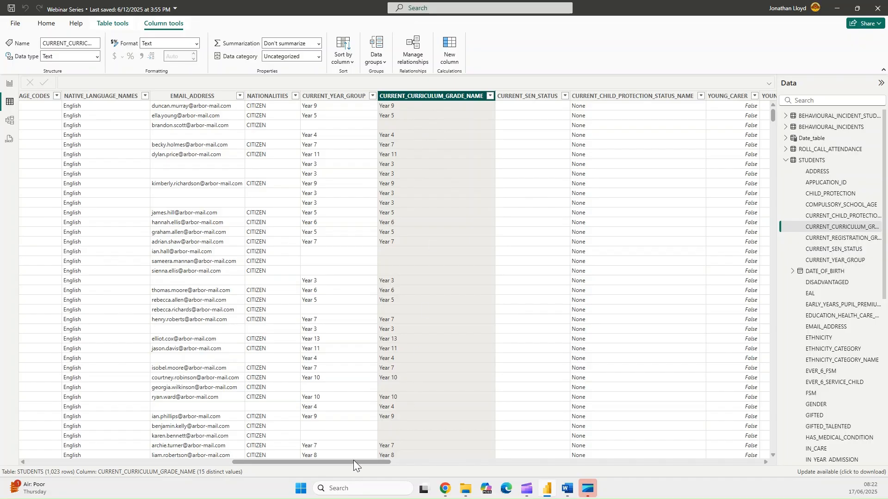
click(10, 84)
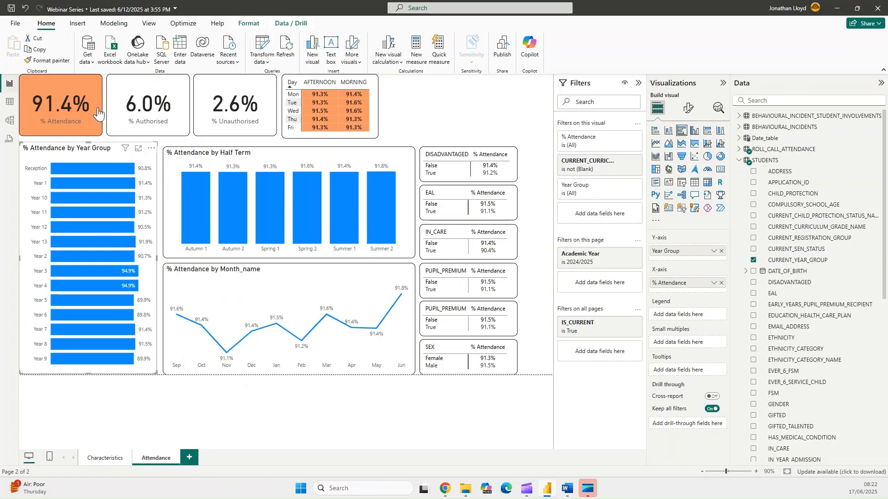
- Add a Year sort calculated column to STUDENTS, using Switch to number CURRENT_CURRICULUM_GRADE_NAME from Reception = 1 to Year 13 = 14, otherwise 15
click(766, 161)
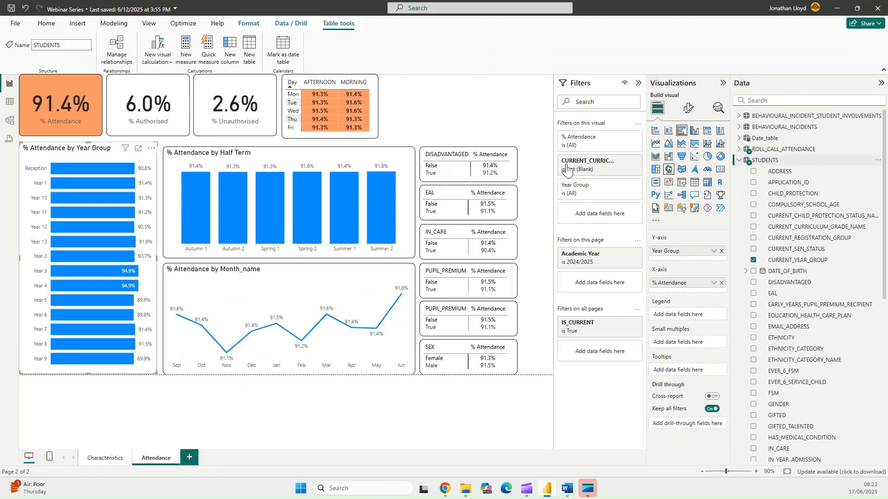
click(227, 45)
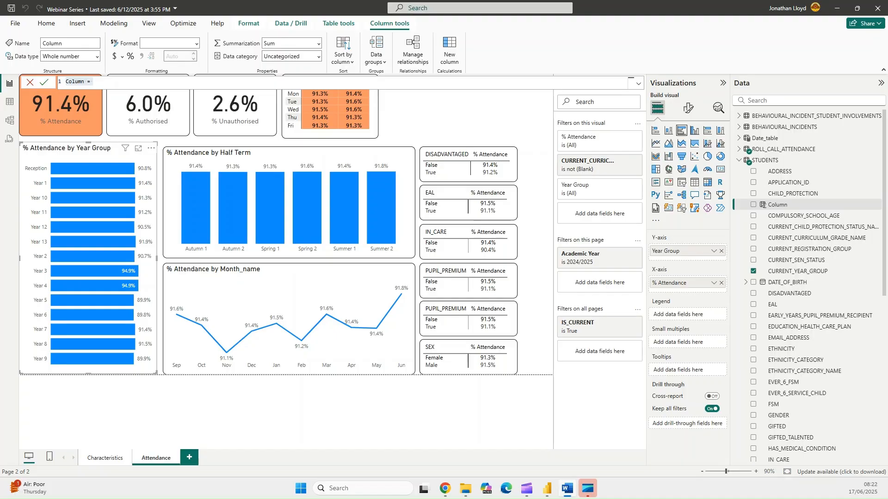
drag(98, 82, 71, 82)
text(Year sort= Switch( True(), STUDENTS [CURRENT_CURRICULUM_GRADE_NAME]="Reception",1, STUDENTS [CURRENT_CURRICULUM_GRADE_NAME]= "Year 1",2, STUDENTS [CURRENT_CURRICULUM_GRADE_NAME]= "Year 2",3, STUDENTS [CURRENT_CURRICULUM_GRADE_NAME]= "Year 3",4, STUDENTS [CURRENT_CURRICULUM_GRADE_NAME]= "Year 4",5, STUDENTS [CURRENT_CURRICULUM_GRADE_NAME]= "Year 5",6, STUDENTS [CURRENT_CURRICULUM_GRADE_NAME]= "Year 6",7, STUDENTS [CURRENT_CURRICULUM_GRADE_NAME]= "Year 7",8, STUDENTS [CURRENT_CURRICULUM_GRADE_NAME]= "Year 8",9, STUDENTS [CURRENT_CURRICULUM_GRADE_NAME]= "Year 9",10, STUDENTS [CURRENT_CURRICULUM_GRADE_NAME]= "Year 10",11, STUDENTS [CURRENT_CURRICULUM_GRADE_NAME]= "Year 11",12, STUDENTS [CURRENT_CURRICULUM_GRADE_NAME]= "Year 12",13, STUDENTS [CURRENT_CURRICULUM_GRADE_NAME]= "Year 13",14, 15 ))
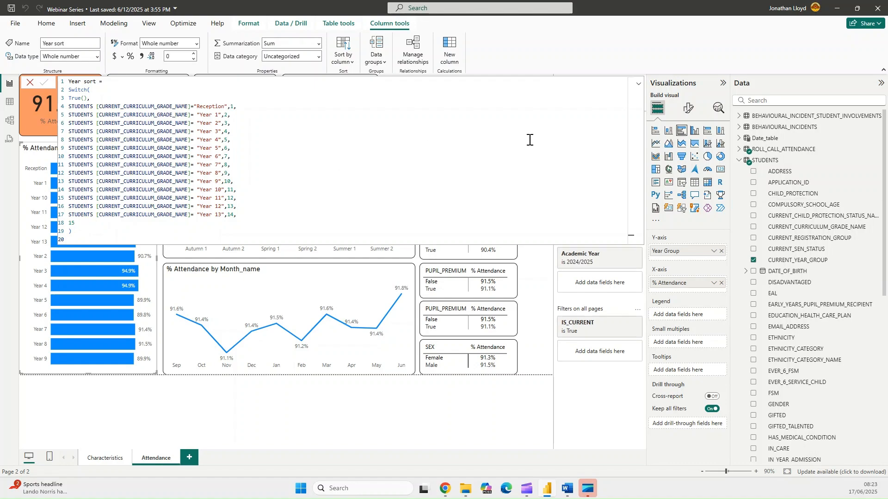
- Check the new column's expanded formula and locate Year sort among the STUDENTS fields
click(640, 86)
scroll(817, 259, down, 6)
scroll(817, 269, down, 2)
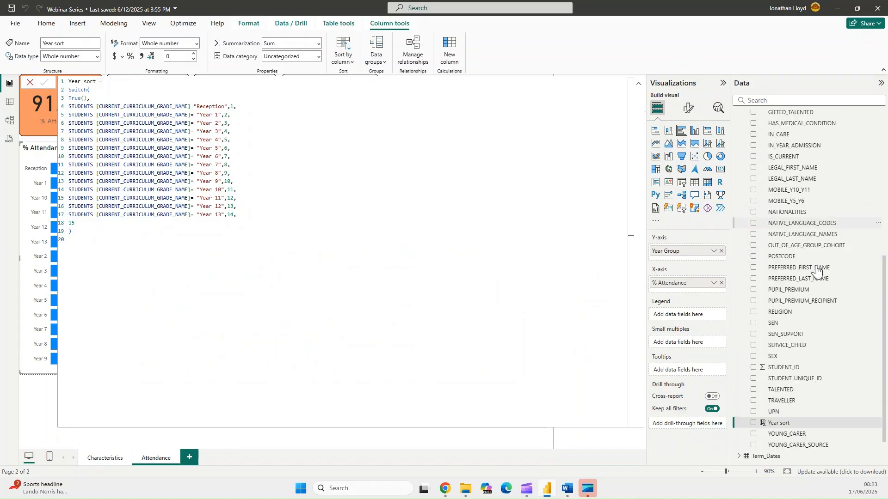
scroll(816, 284, up, 5)
scroll(817, 285, up, 3)
click(638, 84)
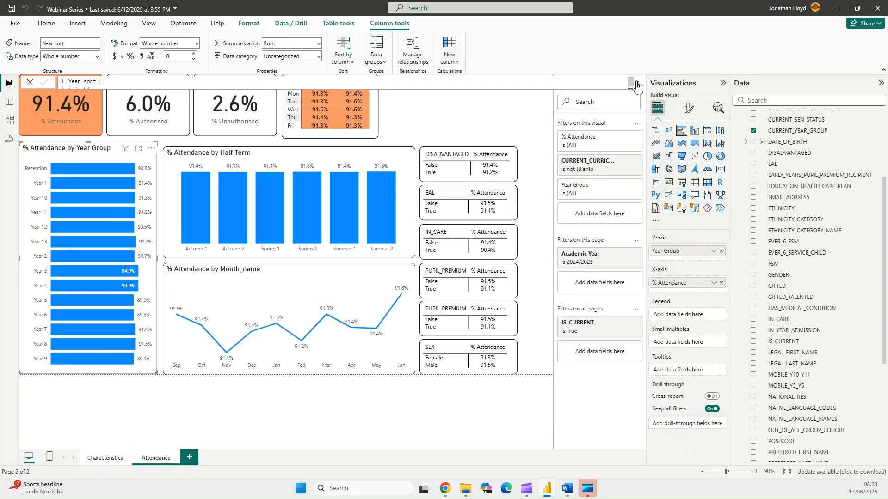
- Set the CURRENT_YEAR_GROUP field in STUDENTS to sort by the Year sort column
scroll(846, 224, up, 3)
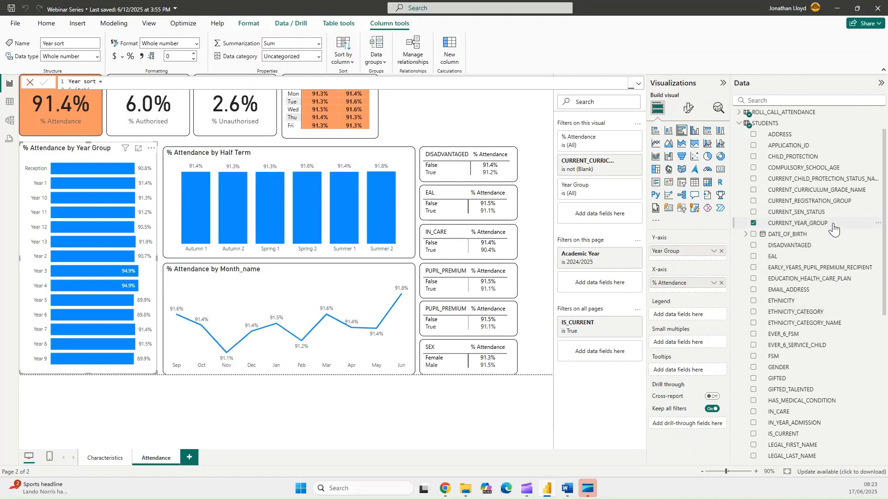
click(795, 222)
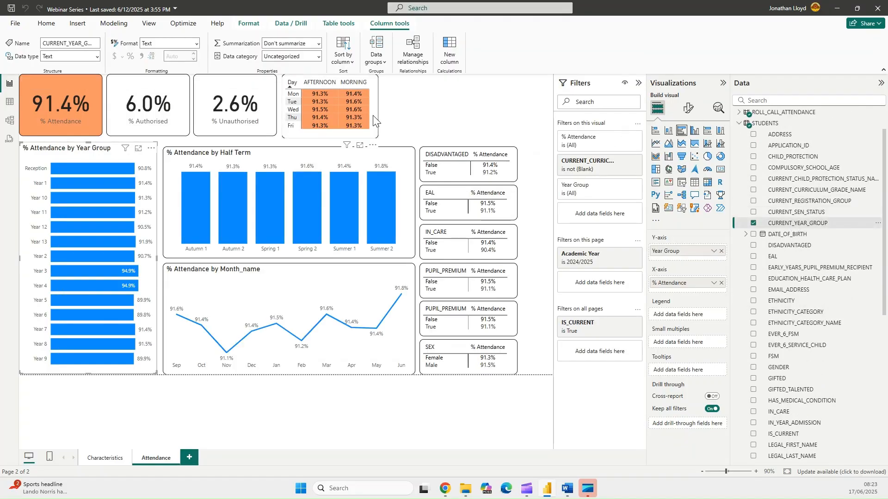
click(352, 63)
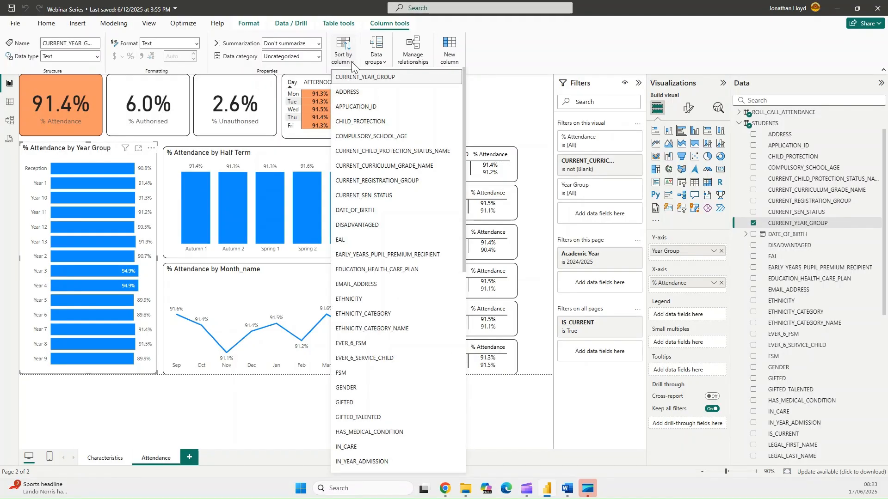
scroll(419, 259, down, 10)
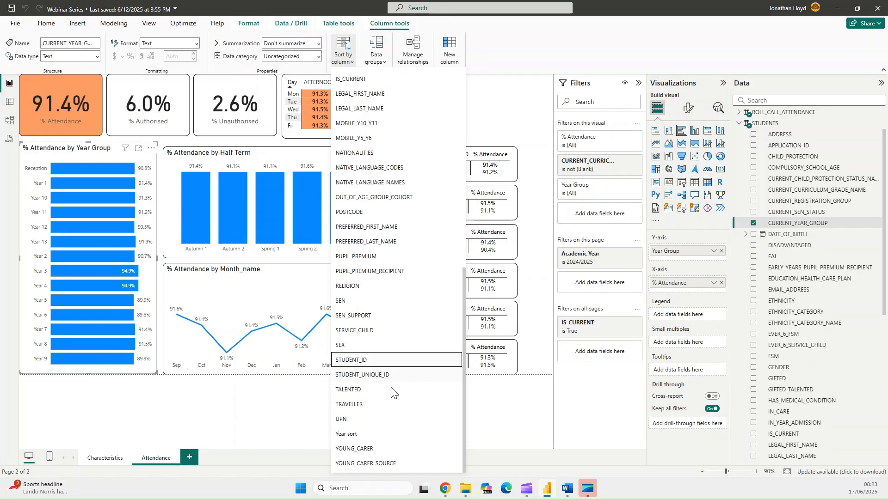
click(349, 434)
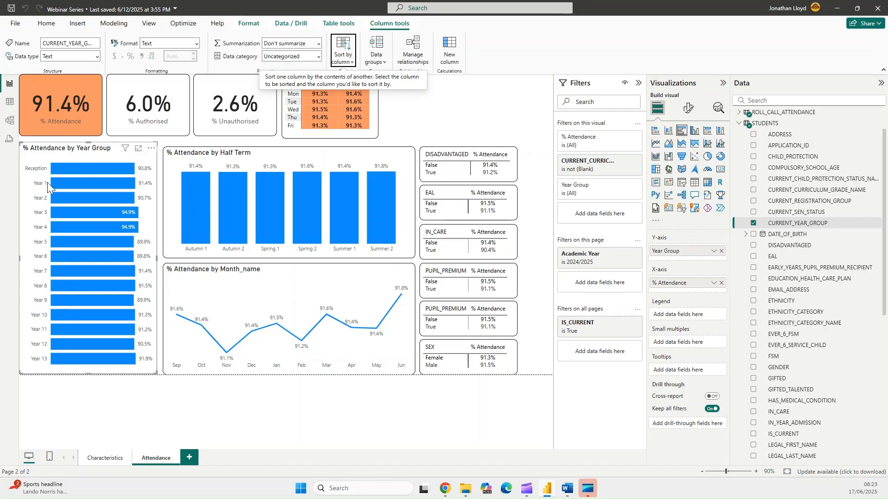
- Review the full Switch formula of the Year sort column in STUDENTS
scroll(834, 372, down, 6)
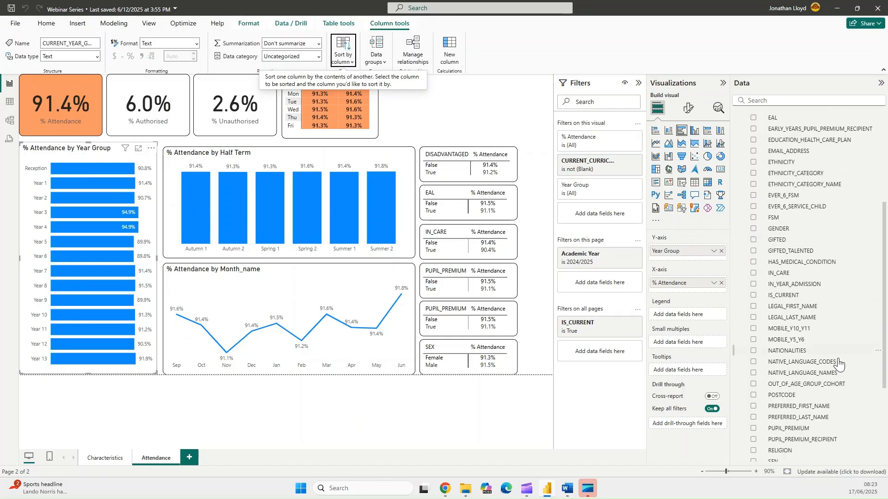
click(779, 423)
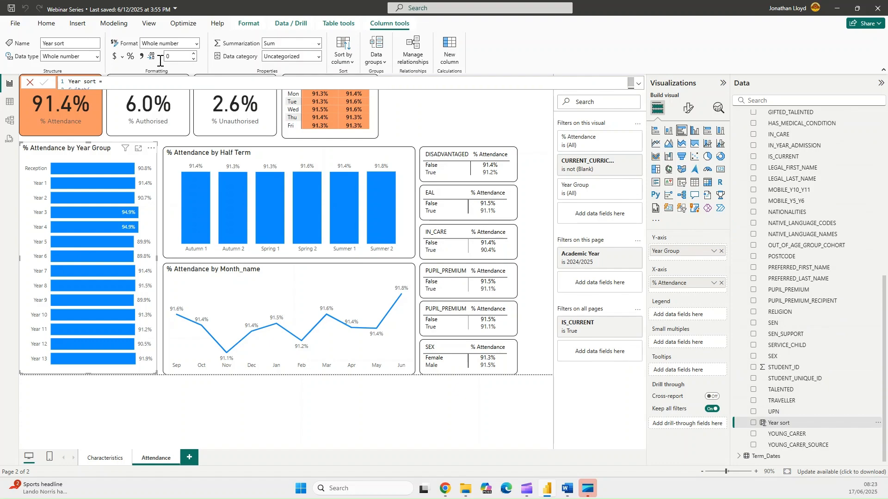
click(638, 84)
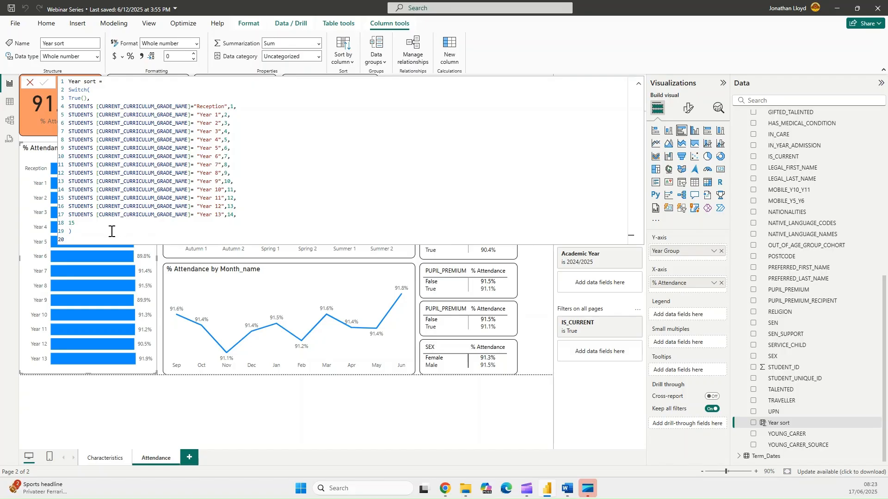
click(638, 83)
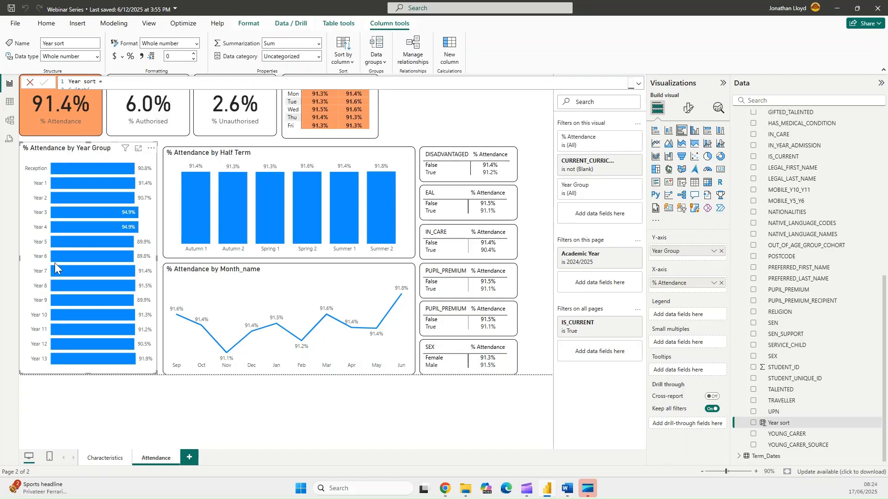
- On the Characteristics page, sort the Student Totals by Year chart's axis in ascending order
click(100, 458)
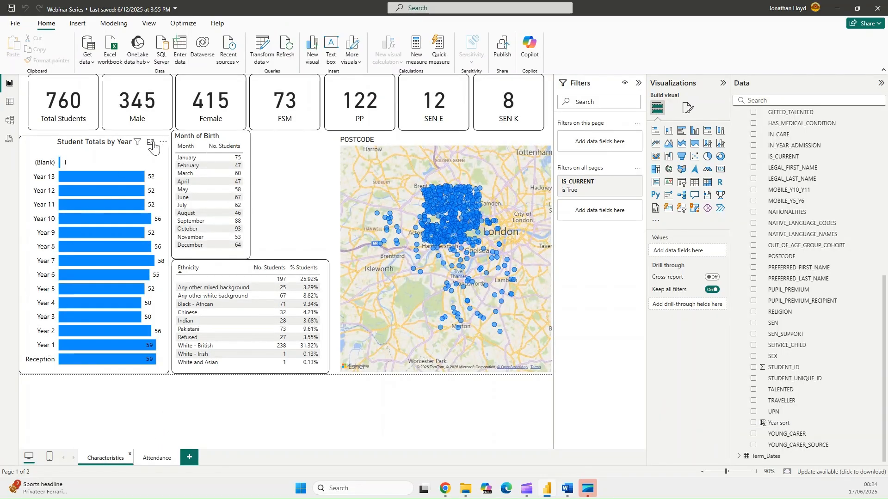
click(163, 142)
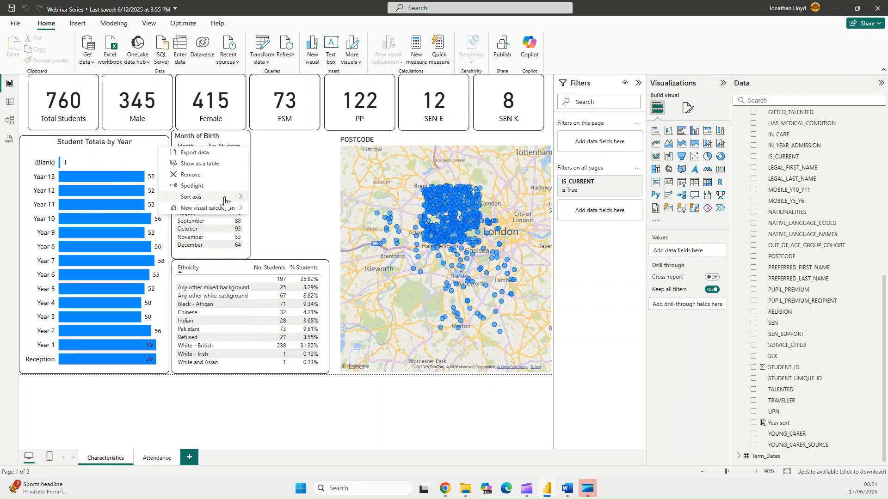
mouse_move(225, 200)
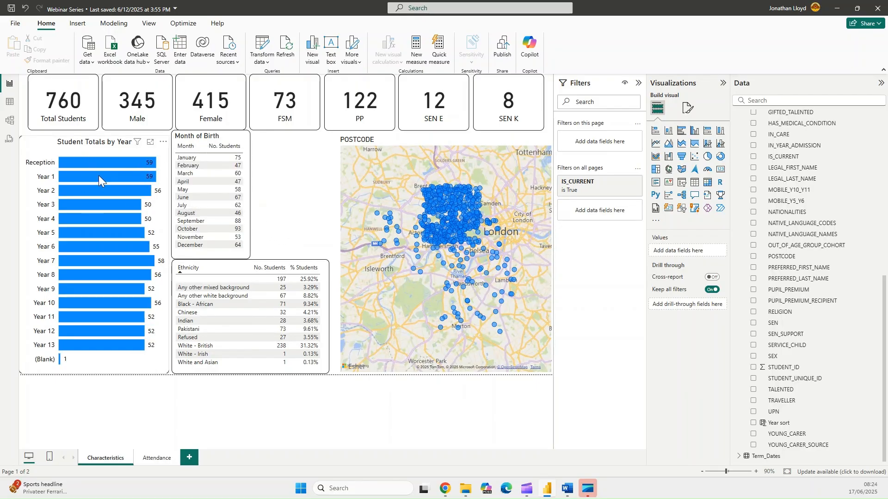
- On the Attendance page, collapse the STUDENTS table's fields and widen the field list further
click(158, 459)
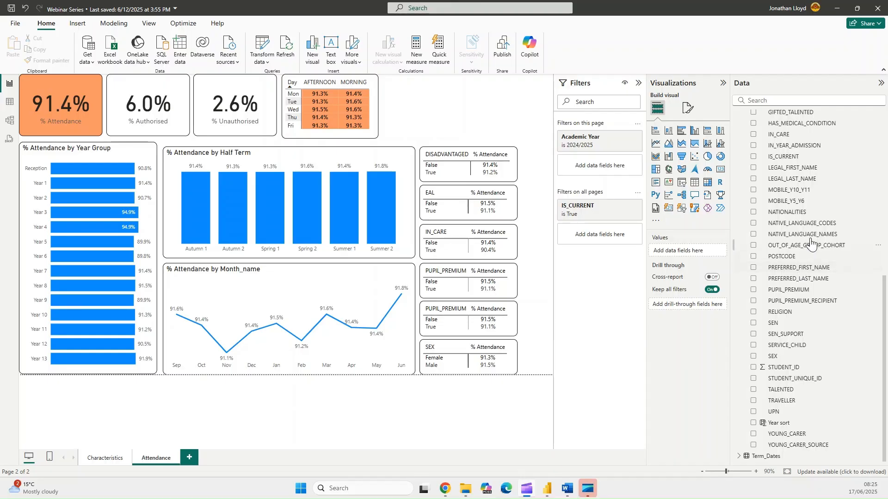
scroll(811, 242, up, 3)
scroll(810, 241, up, 5)
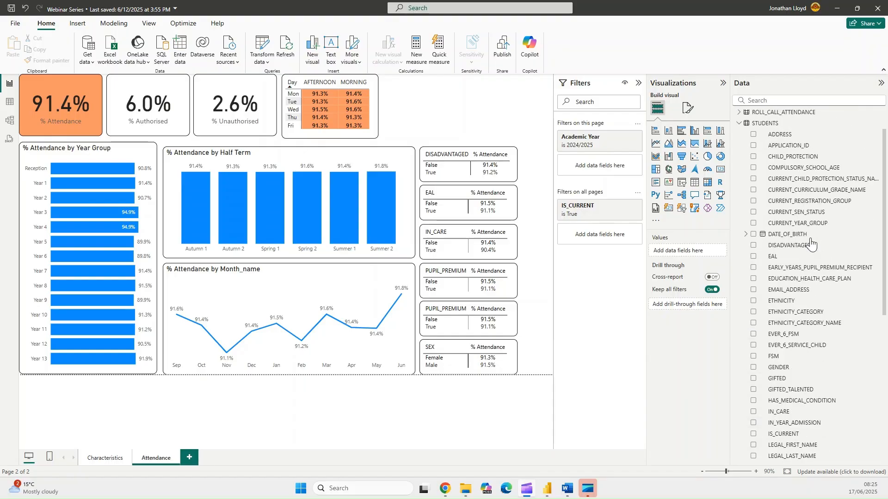
click(739, 121)
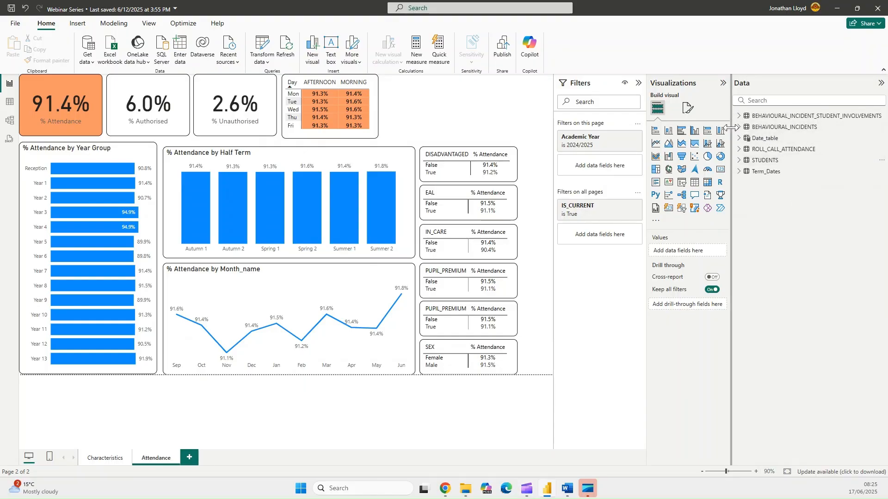
drag(731, 134, 695, 134)
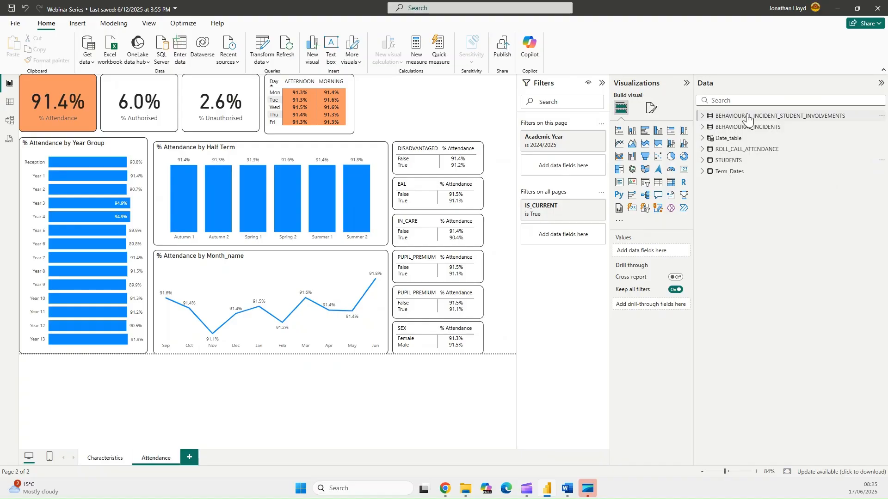
- List the fields of the BEHAVIOURAL_INCIDENTS and BEHAVIOURAL_INCIDENT_STUDENT_INVOLVEMENTS tables
click(754, 128)
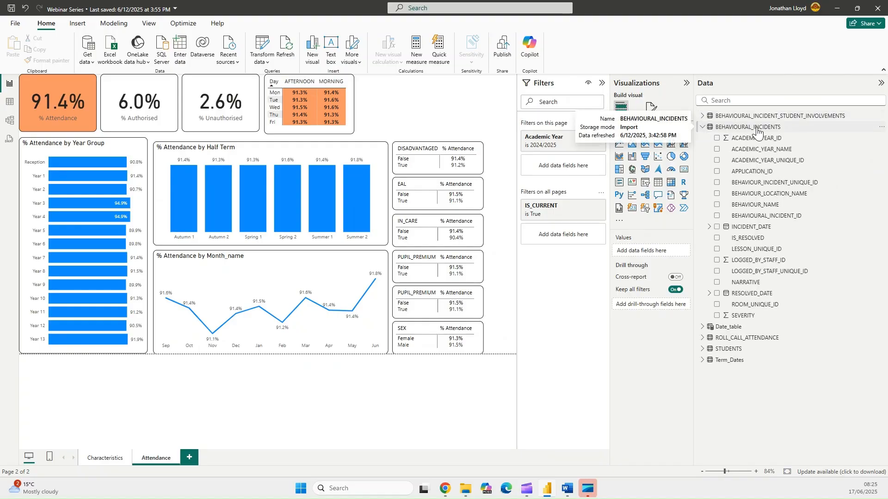
click(701, 117)
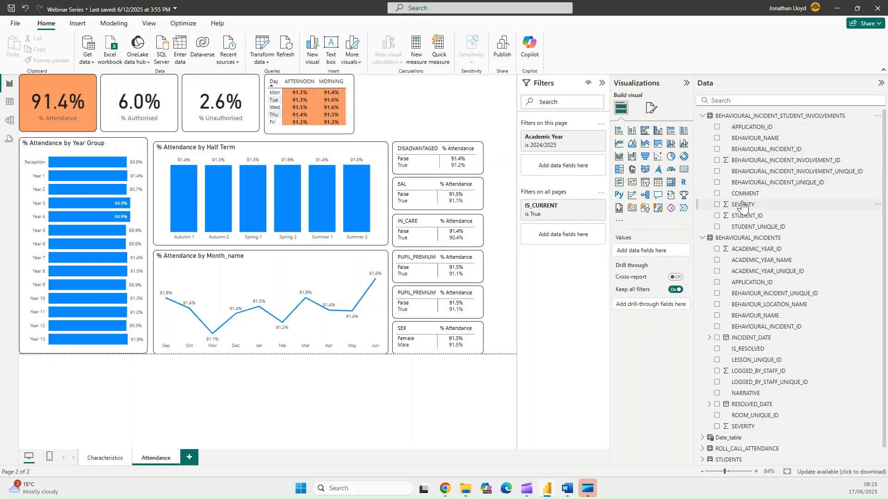
- In the model diagram, move BEHAVIOURAL_INCIDENTS and BEHAVIOURAL_INCIDENT_STUDENT_INVOLVEMENTS side by side beneath the STUDENTS table
click(9, 121)
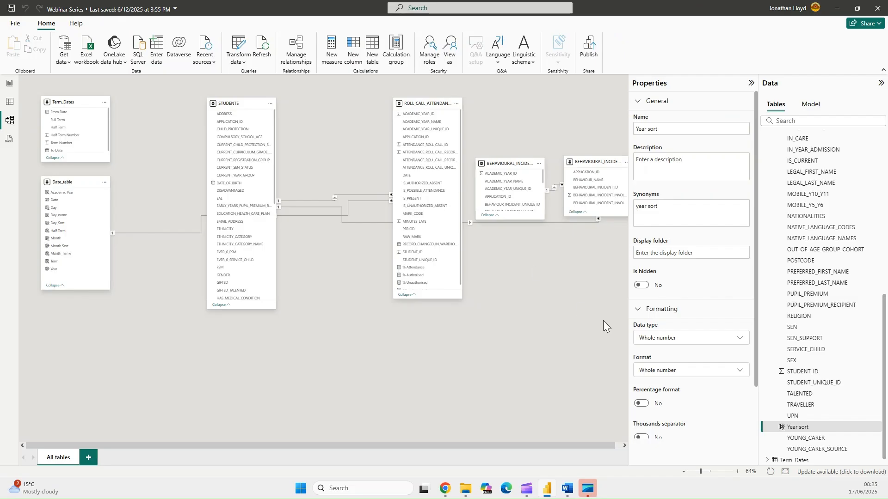
click(470, 223)
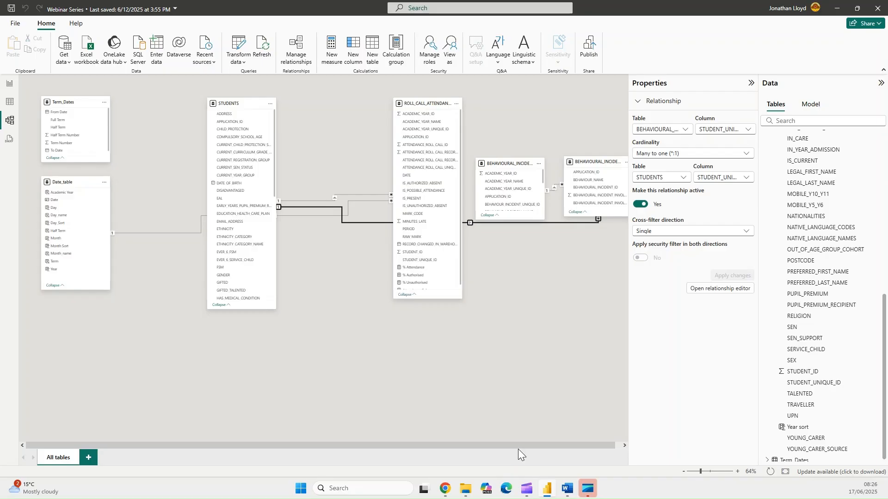
drag(509, 164, 138, 359)
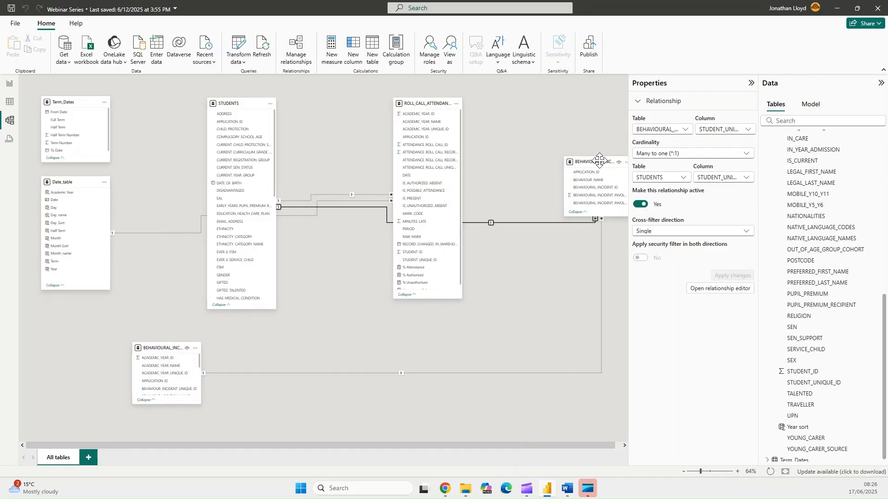
drag(599, 161, 267, 347)
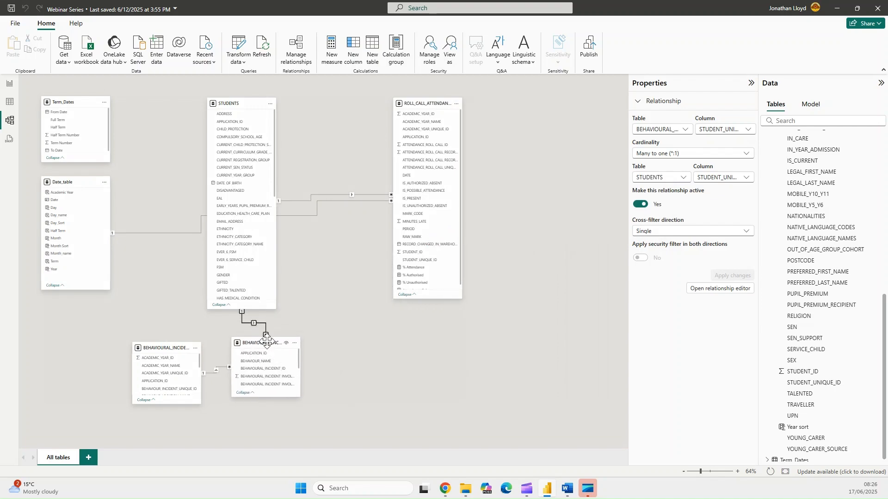
- Move BEHAVIOURAL_INCIDENTS under Date_table and enlarge both behavioural tables to show their full names and field lists
scroll(245, 381, down, 3)
drag(170, 406, 164, 461)
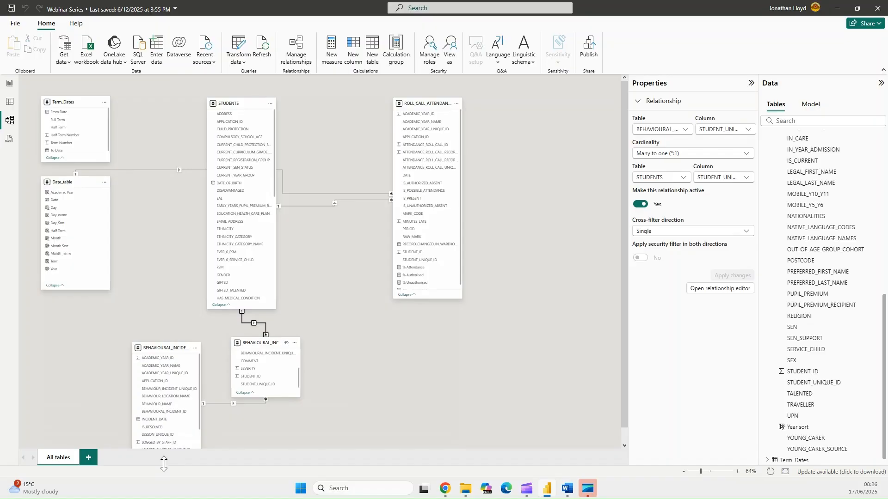
drag(165, 332, 125, 307)
mouse_move(164, 332)
mouse_down()
mouse_move(190, 333)
mouse_move(182, 337)
mouse_up()
drag(132, 418, 128, 457)
drag(270, 403, 262, 462)
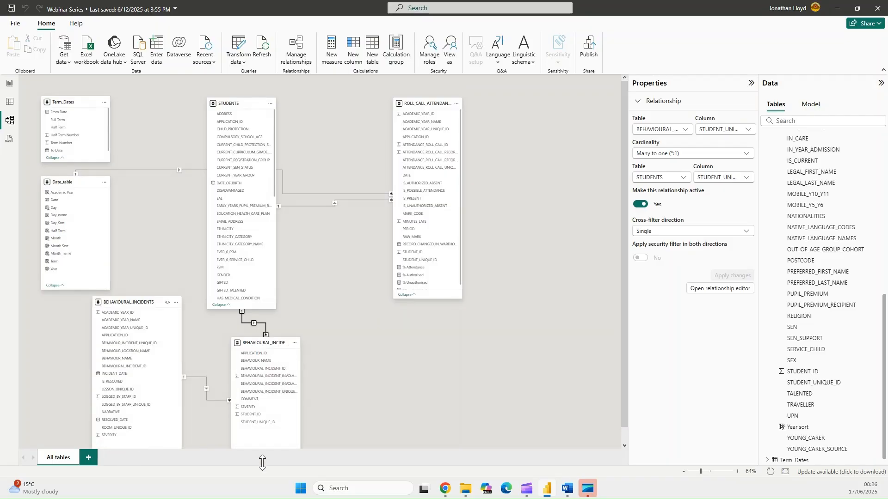
drag(300, 396, 376, 395)
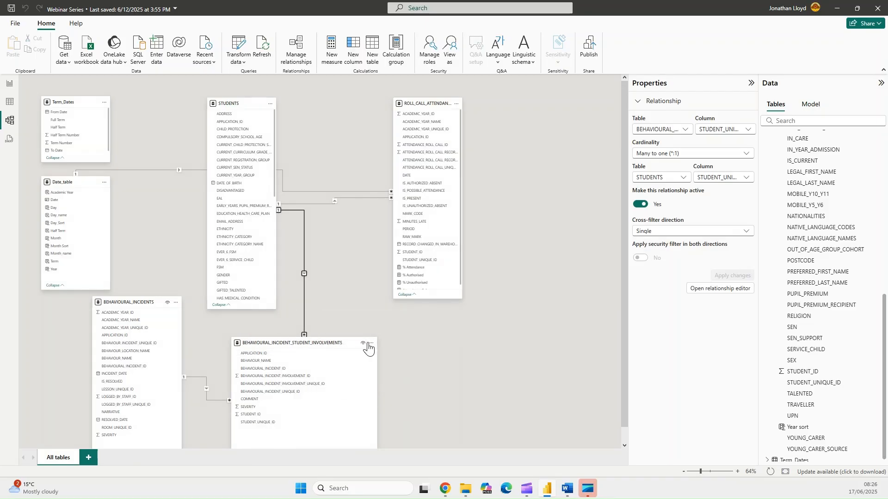
- Examine the relationship between STUDENTS and BEHAVIOURAL_INCIDENT_STUDENT_INVOLVEMENTS and the student ID fields in both tables
click(303, 273)
scroll(249, 231, down, 10)
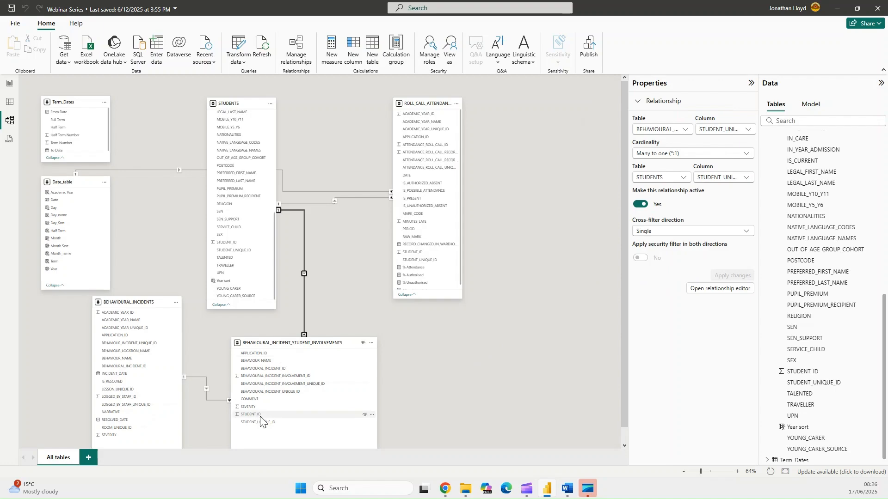
- Try to relate the two behavioural tables through BEHAVIOURAL_INCIDENT_UNIQUE_ID and BEHAVIOUR_INCIDENT_UNIQUE_ID, with the cross-filter direction set to Both
click(207, 389)
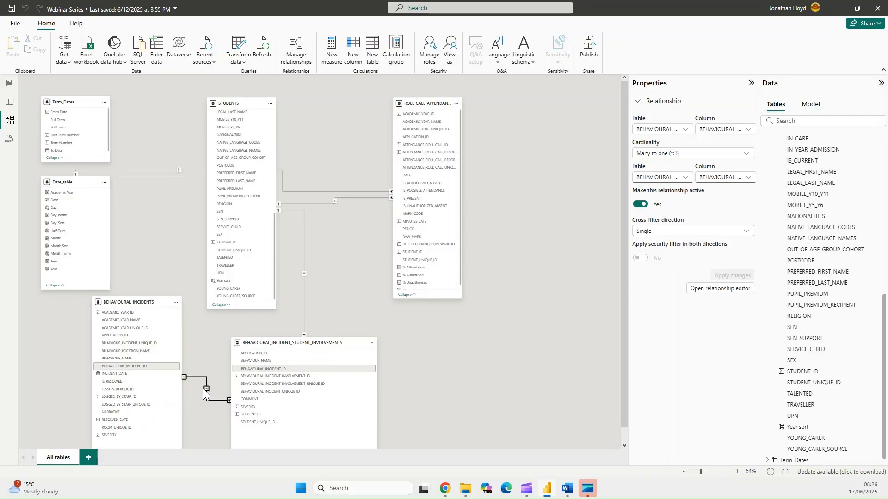
ctrl+scroll(143, 379, up, 3)
ctrl+scroll(144, 378, up, 1)
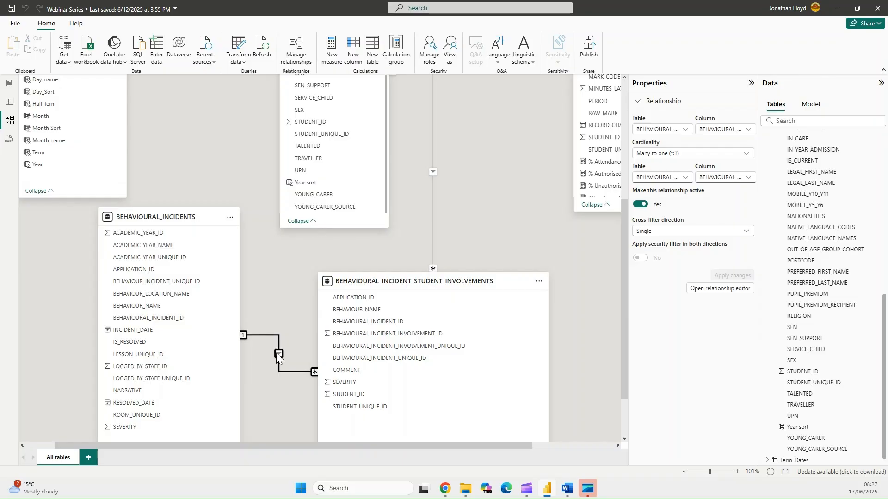
click(751, 133)
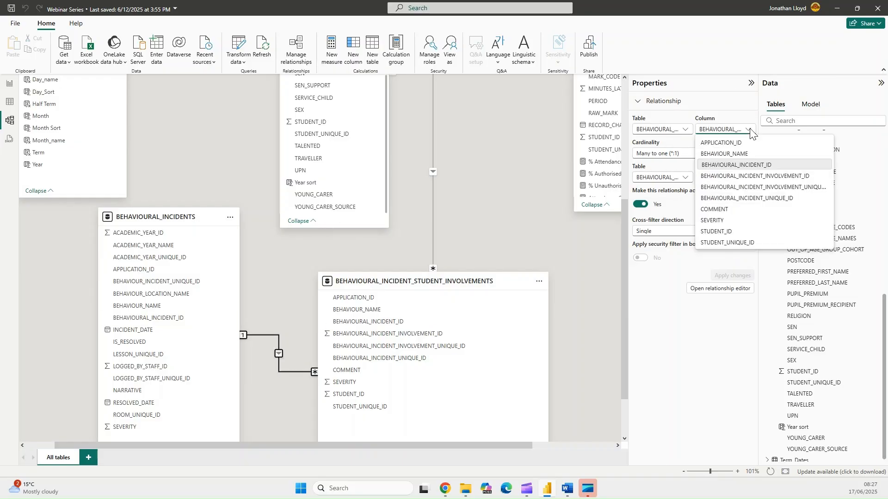
click(759, 199)
click(748, 177)
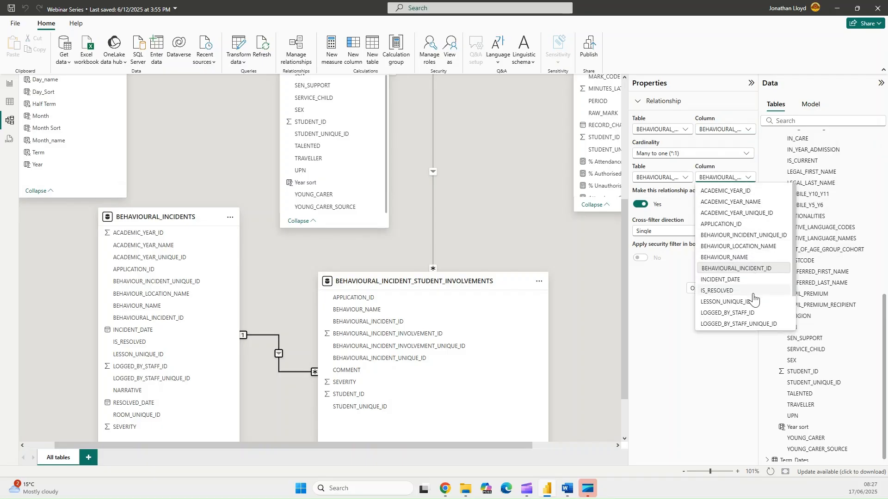
click(755, 236)
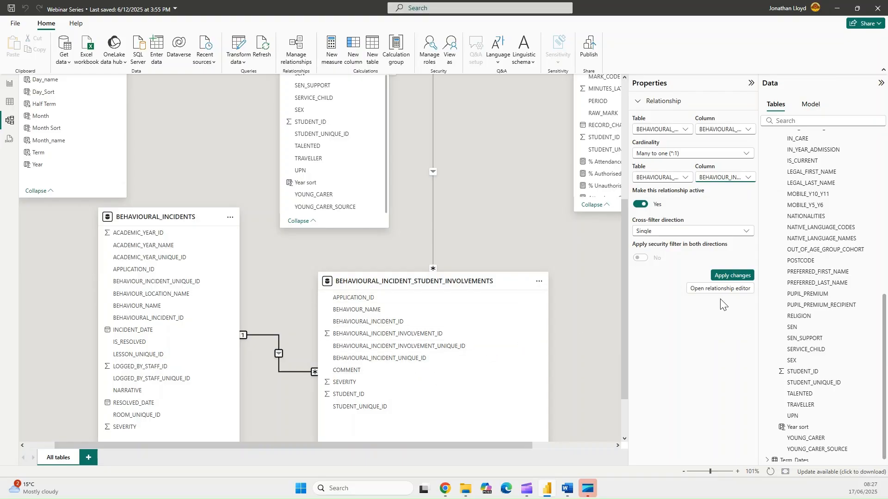
click(744, 232)
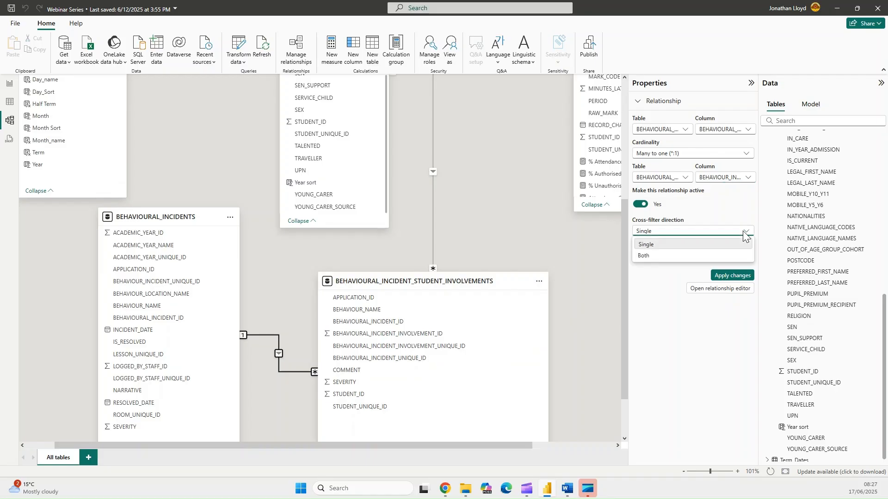
click(660, 257)
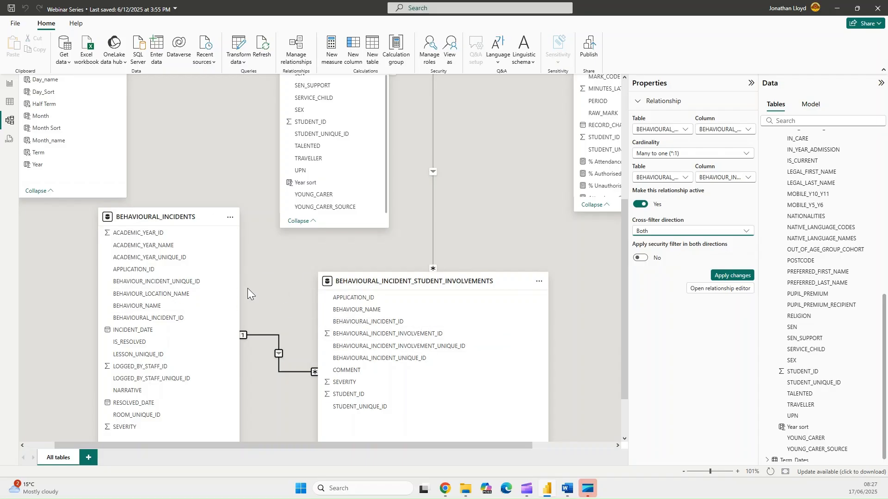
- Create an active many-to-one relationship from INCIDENT_DATE in BEHAVIOURAL_INCIDENTS to Date in Date_table with single cross-filtering
drag(267, 445, 171, 447)
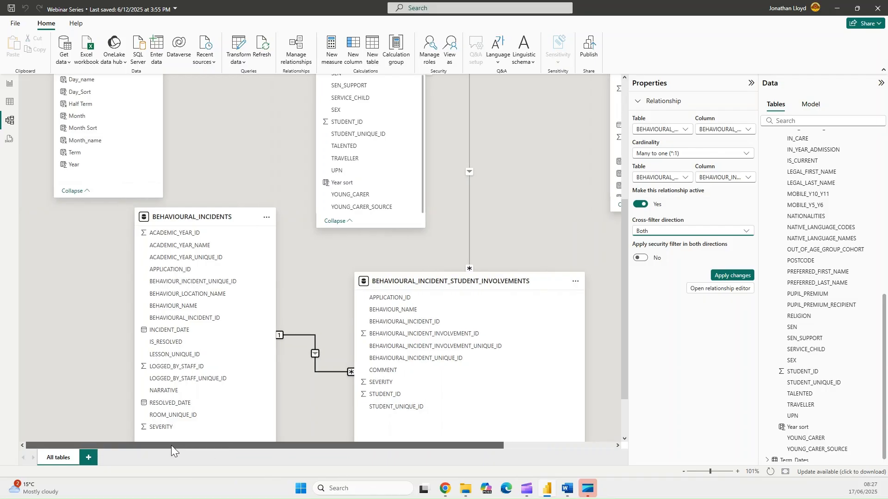
scroll(165, 258, up, 2)
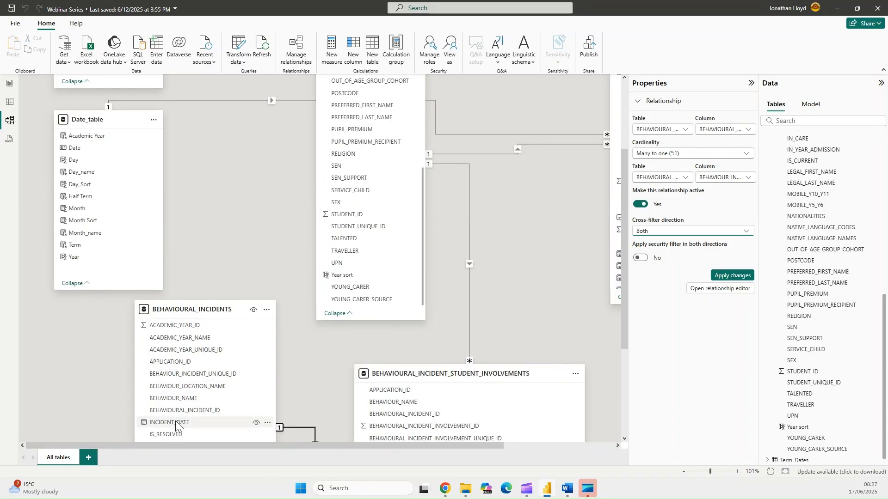
drag(175, 424, 84, 152)
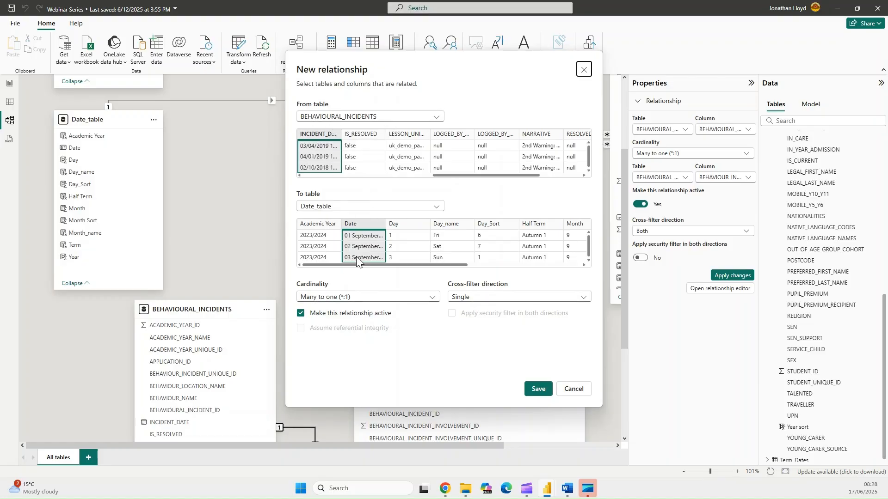
click(537, 390)
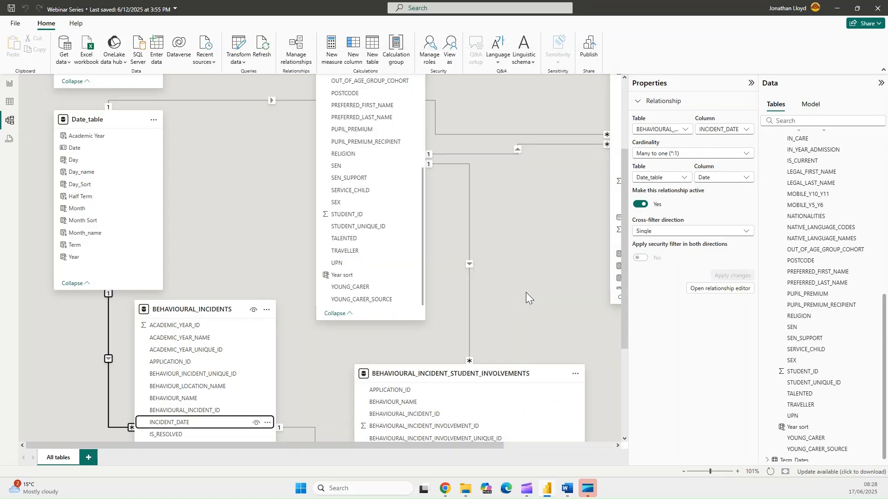
scroll(391, 295, down, 3)
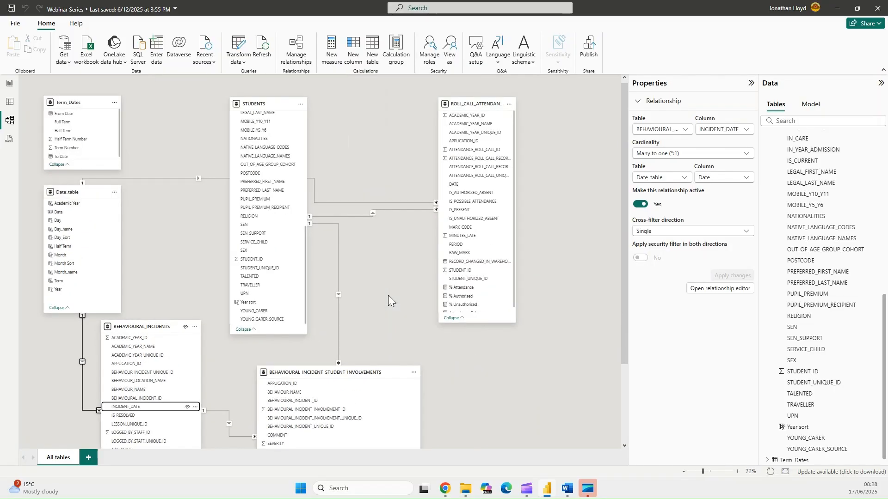
- Add a new report page and name it Behaviour
click(9, 84)
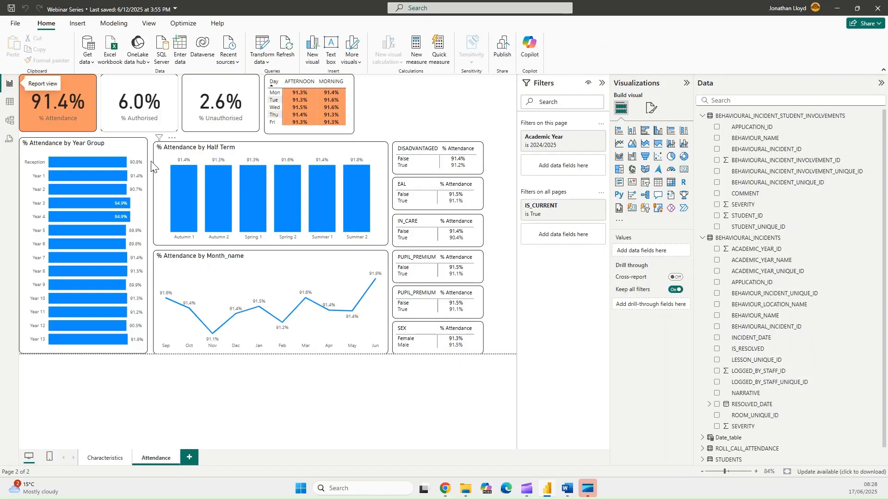
click(190, 458)
right_click(196, 459)
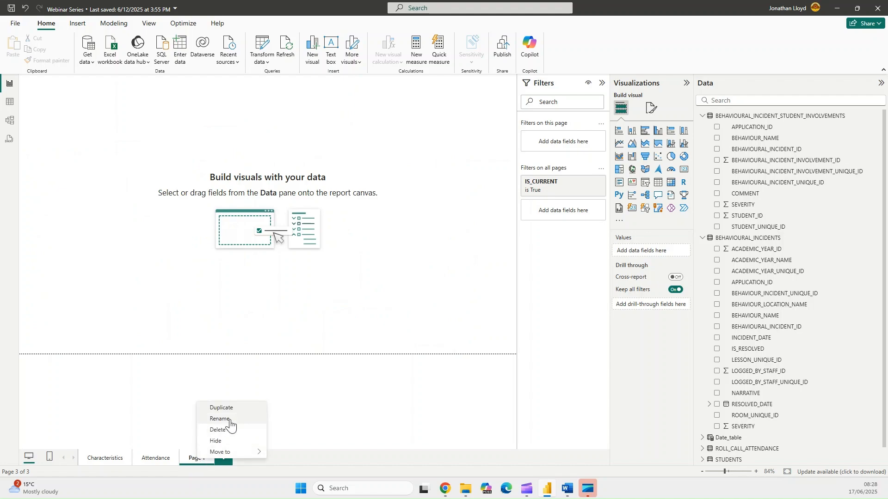
click(230, 420)
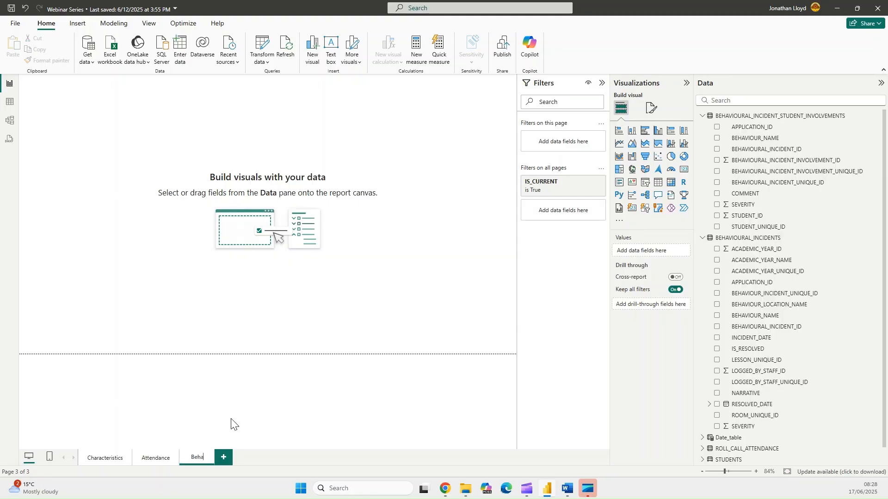
key(Return)
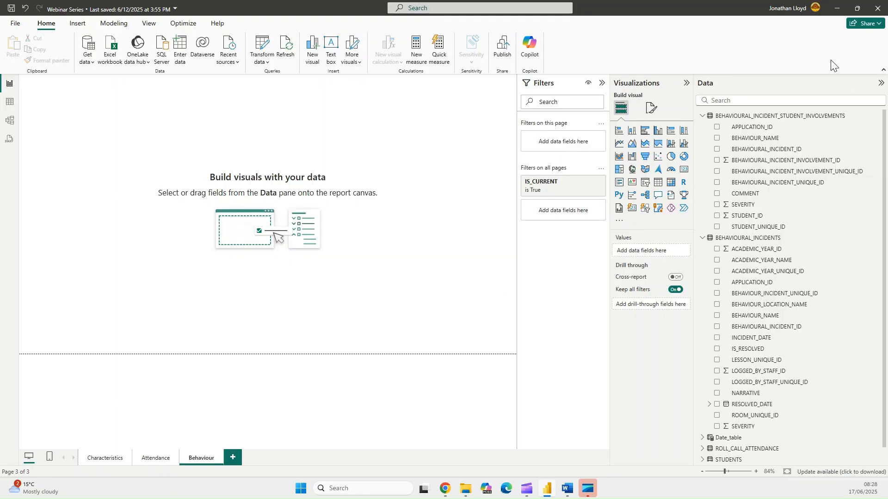
- Create a table visual on the Behaviour page with the Half Term field from Date_table
scroll(803, 279, down, 1)
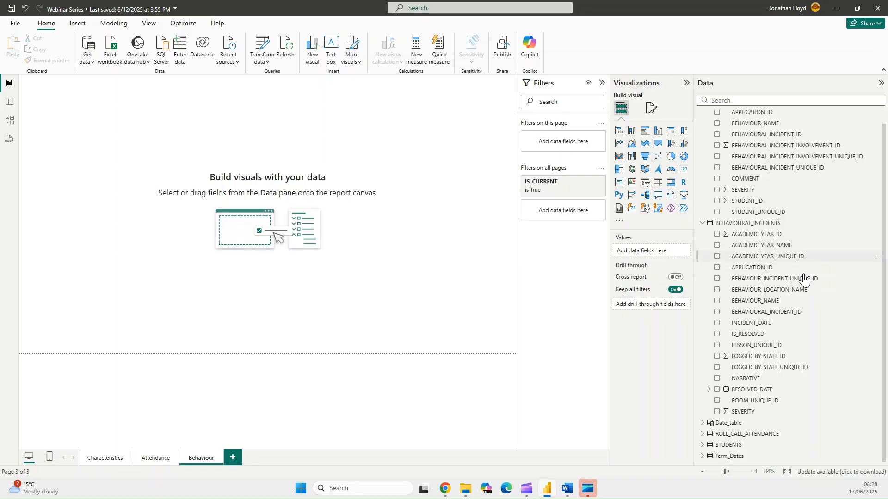
click(703, 422)
scroll(773, 303, down, 3)
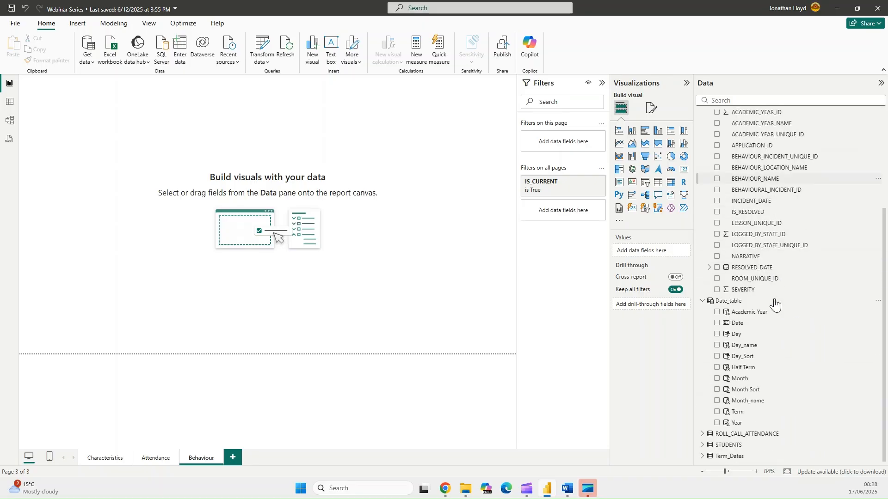
drag(746, 370, 199, 172)
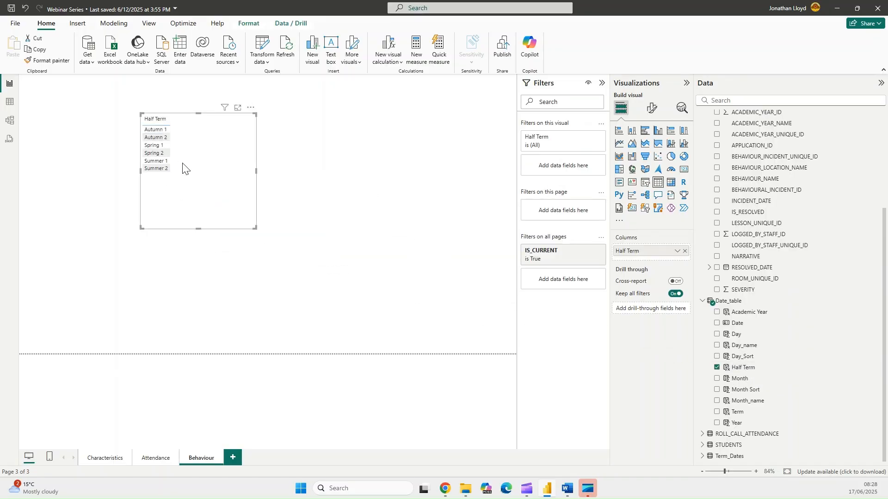
- Add BEHAVIOUR_INCIDENT_UNIQUE_ID from BEHAVIOURAL_INCIDENTS to the Half Term table and summarize it as a count
scroll(795, 260, up, 2)
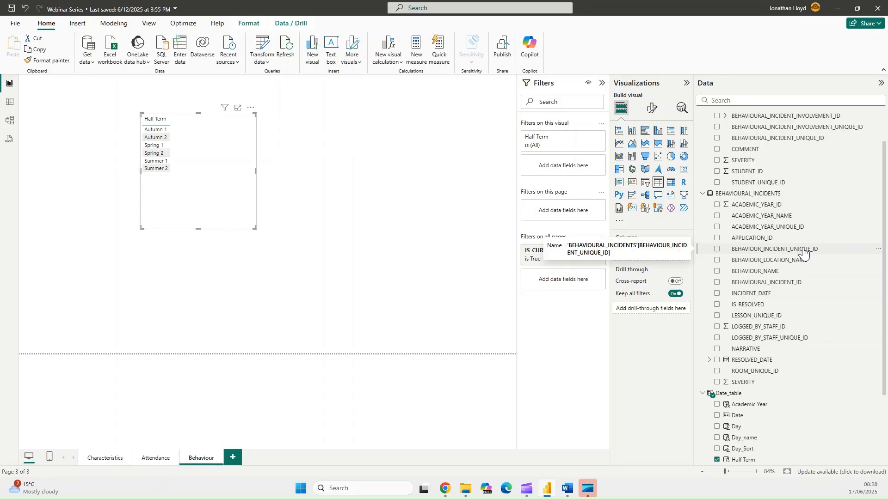
drag(805, 252, 223, 162)
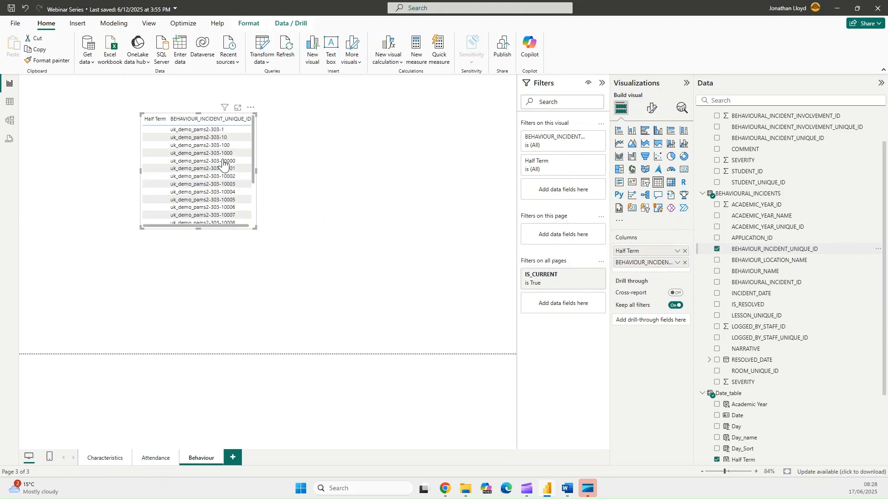
click(677, 263)
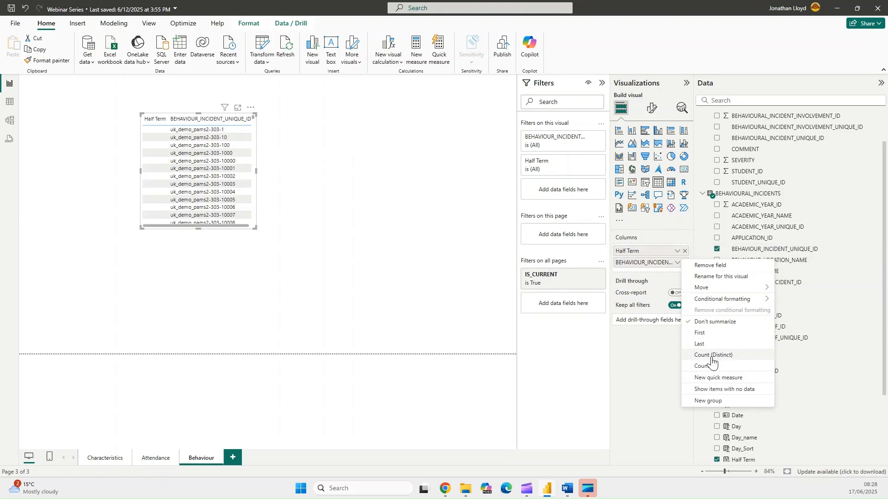
click(713, 356)
click(676, 263)
click(702, 377)
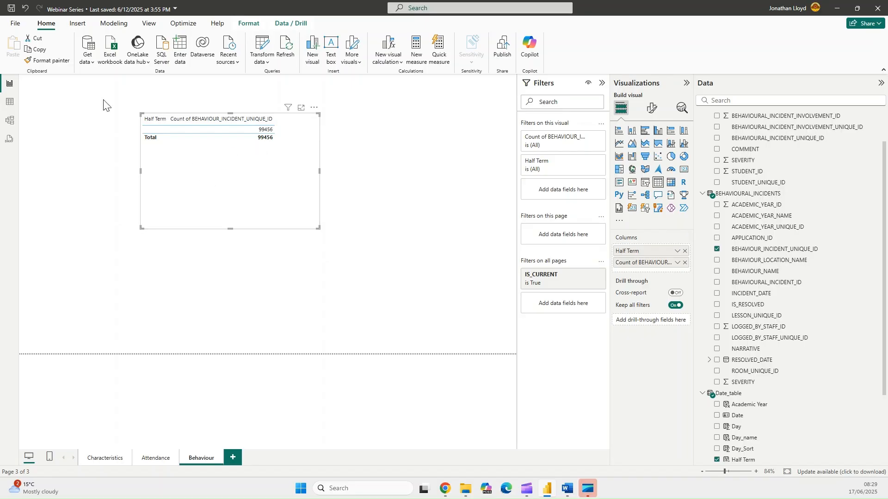
- Examine the INCIDENT_DATE column's values and data type in the BEHAVIOURAL_INCIDENTS table data
click(10, 102)
click(791, 161)
click(812, 129)
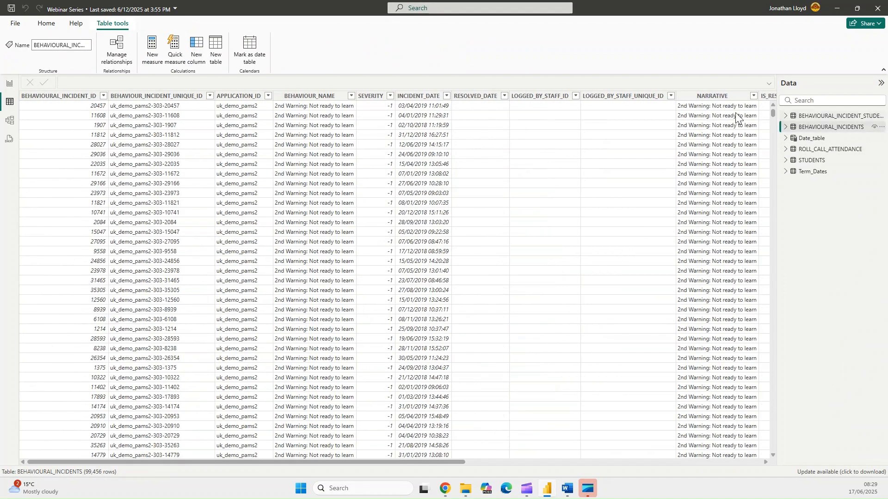
click(420, 96)
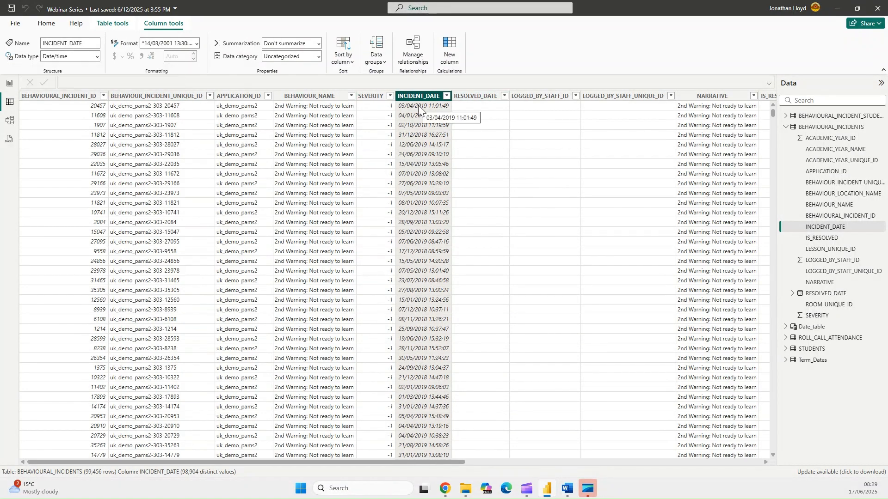
- Set the INCIDENT_DATE column's data type to Date and check the data type of the Date column in Date_table
click(96, 56)
click(54, 123)
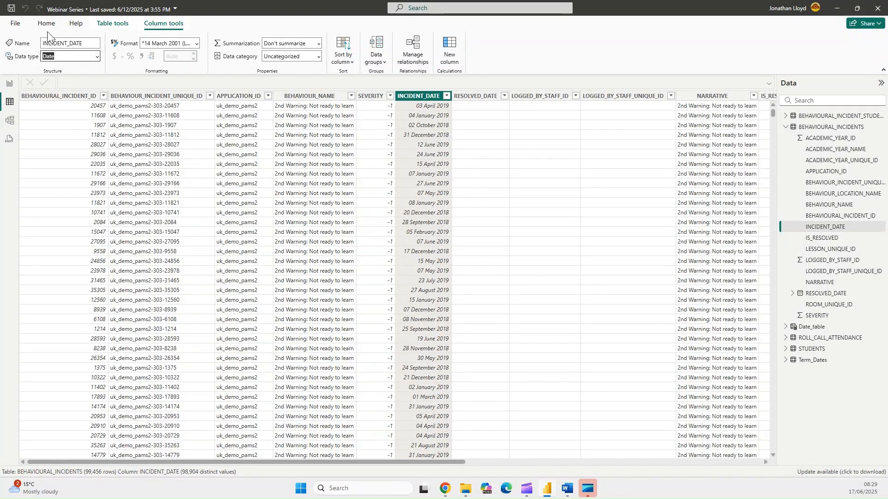
click(803, 329)
click(803, 330)
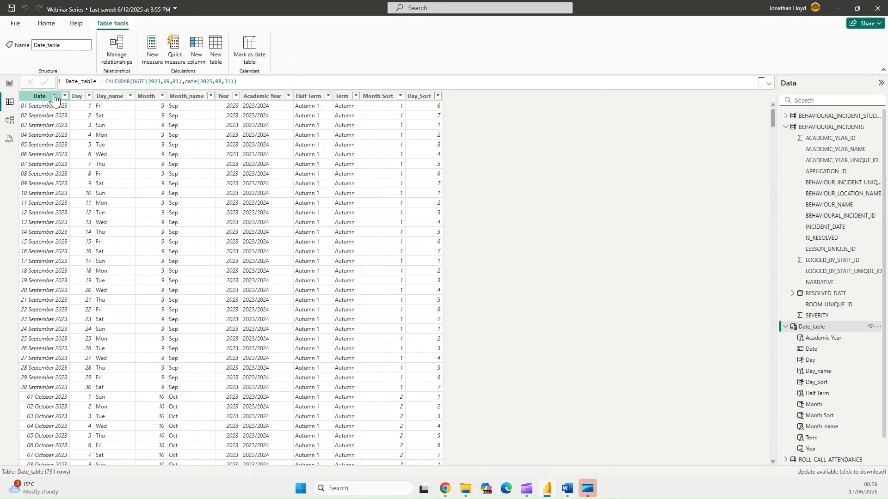
click(41, 98)
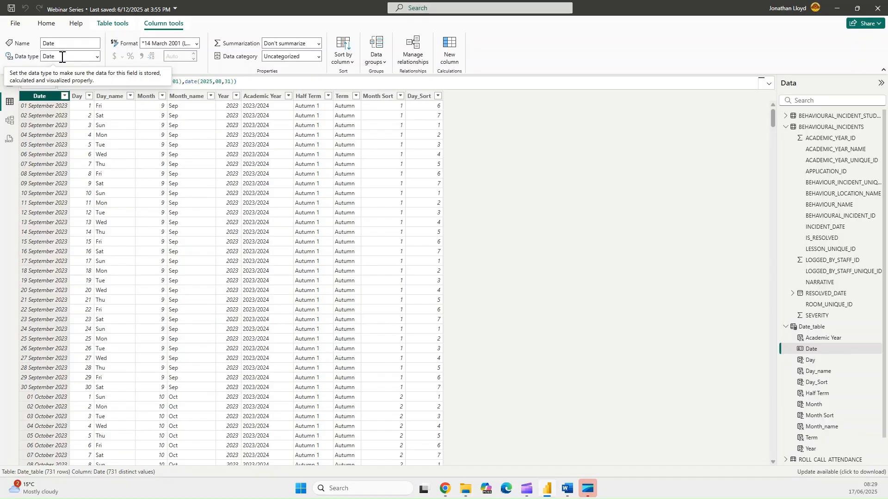
- Check the Half Term table on the report page and the relationship between BEHAVIOURAL_INCIDENTS and Date_table in the model
click(9, 85)
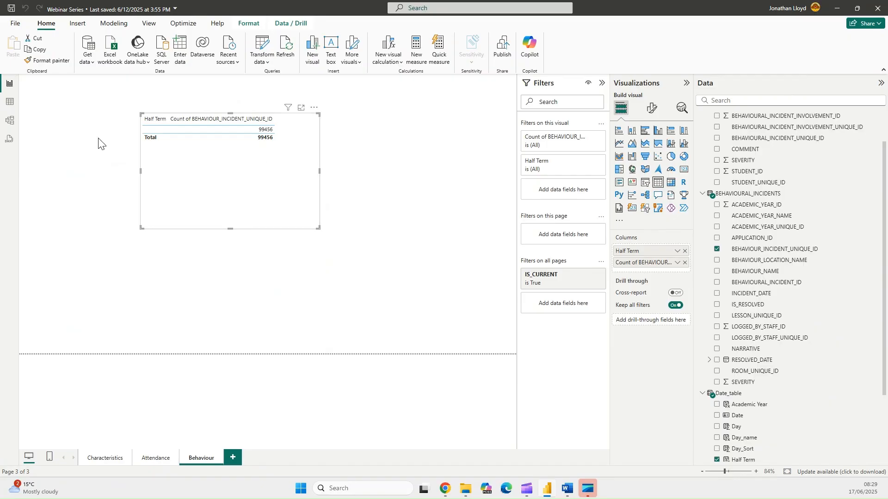
click(8, 122)
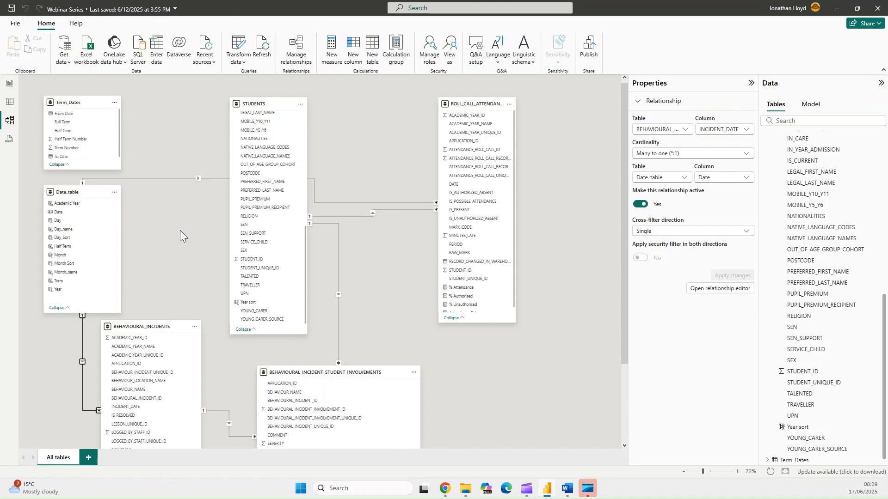
scroll(179, 227, down, 2)
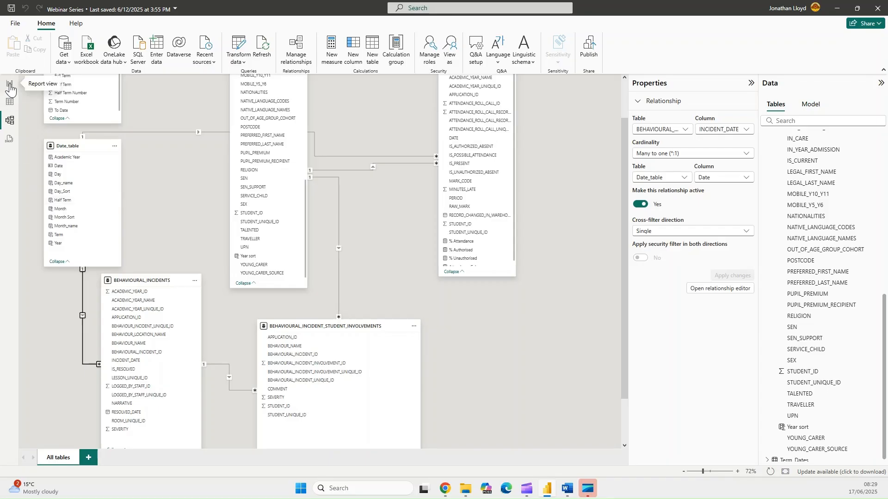
click(10, 84)
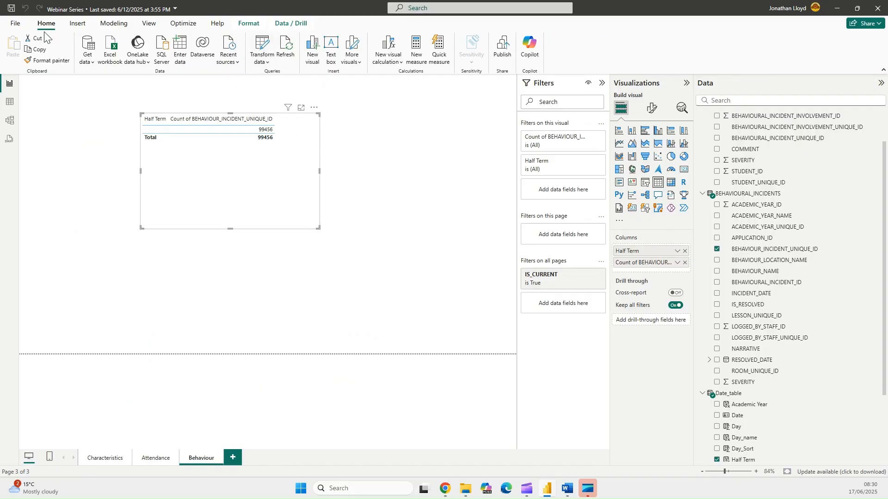
- Open the BEHAVIOURAL_INCIDENTS query in a maximized Power Query Editor
click(268, 64)
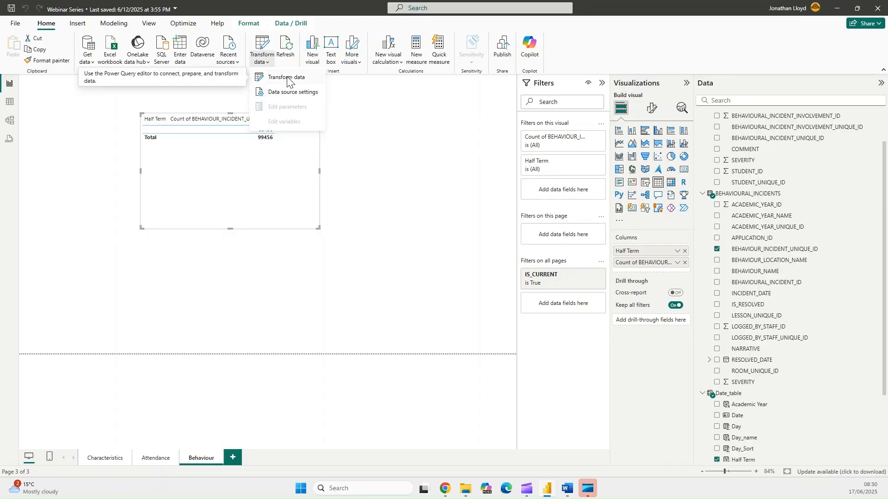
click(287, 77)
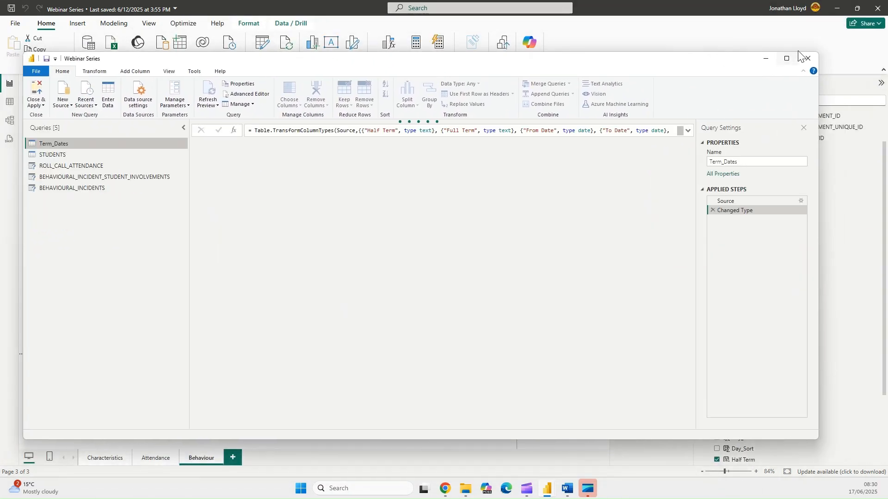
click(786, 58)
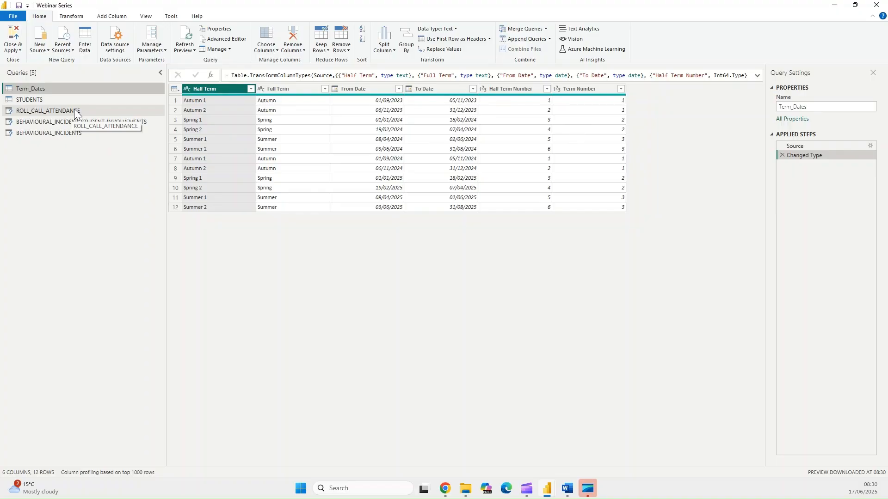
click(56, 134)
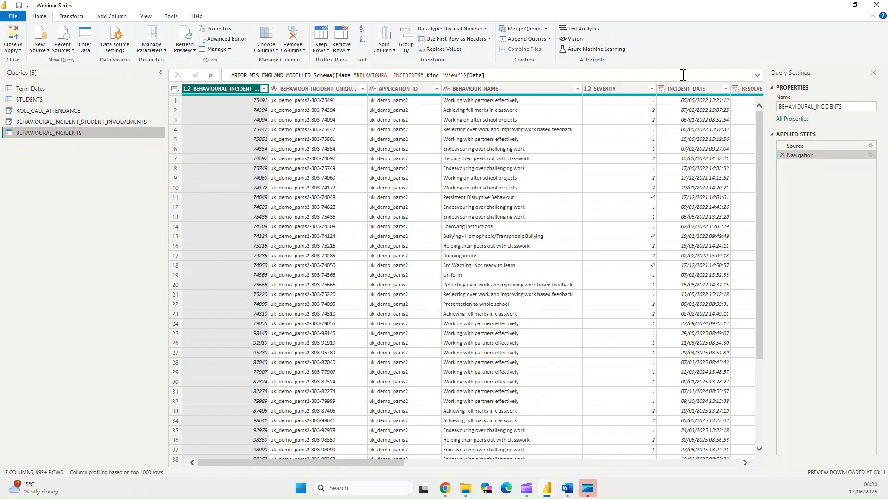
- Change the INCIDENT_DATE column's type to Date in the query, then close the editor and apply the changes
click(702, 88)
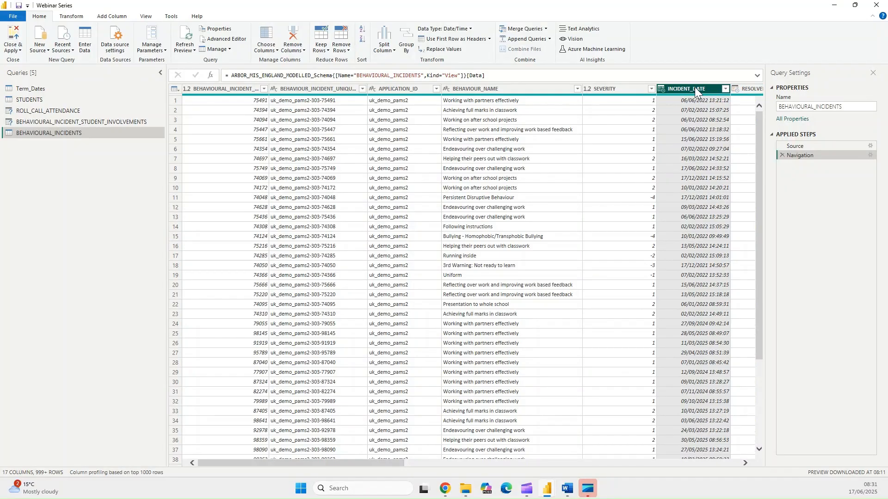
click(72, 18)
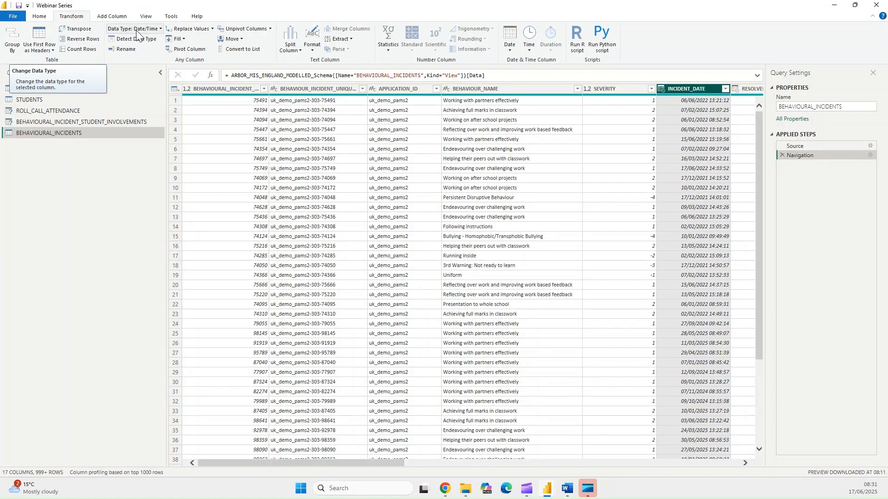
click(157, 29)
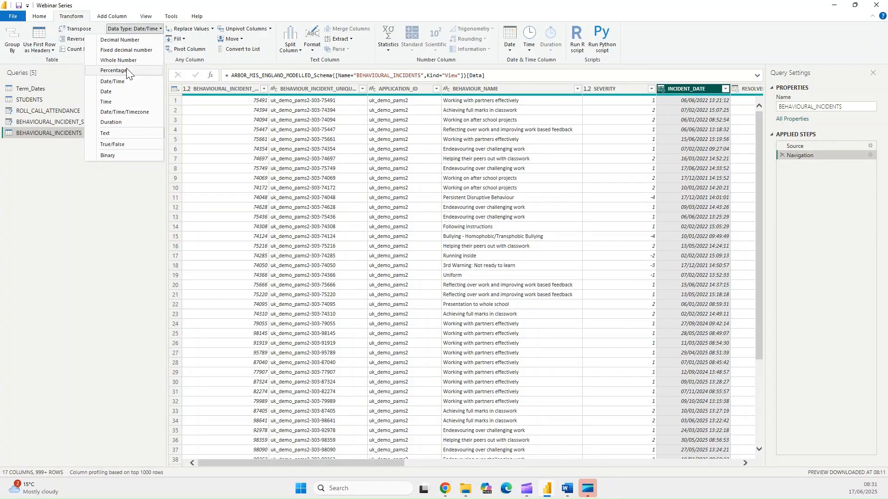
click(121, 93)
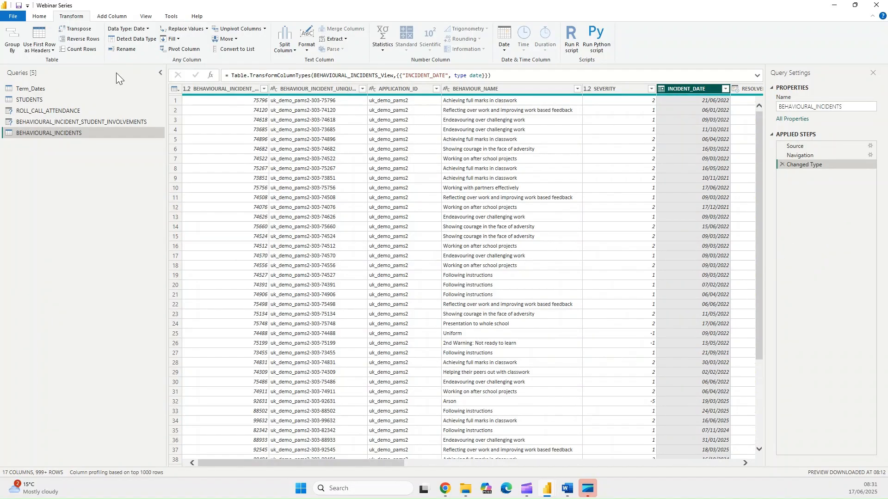
click(41, 16)
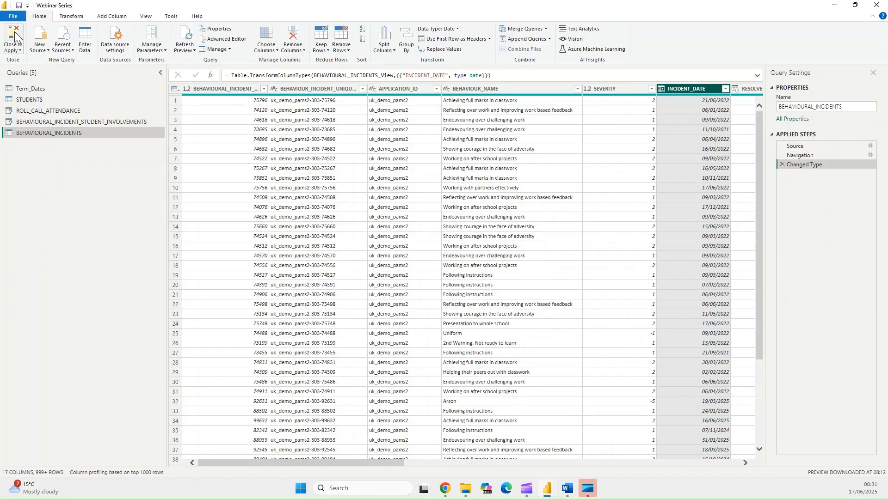
click(21, 50)
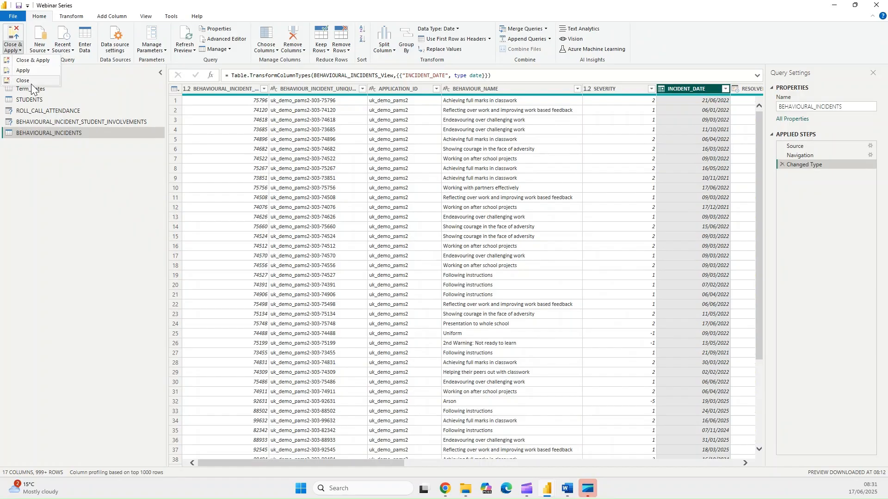
click(28, 60)
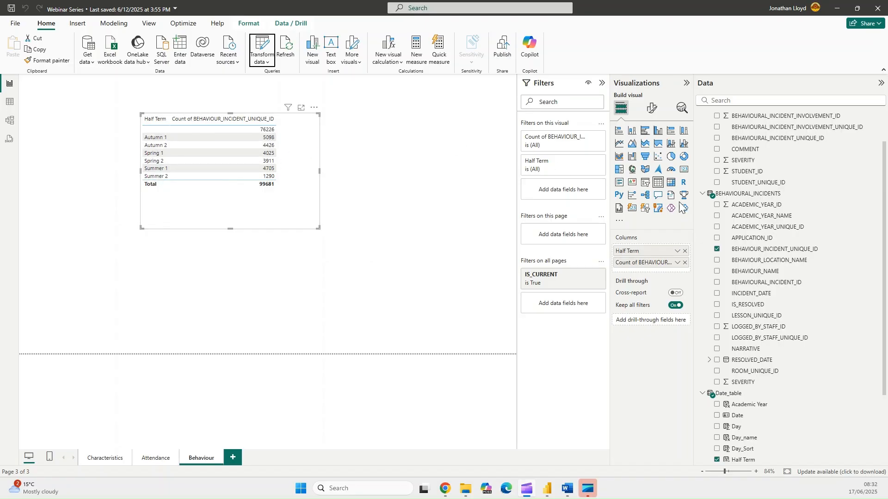
- Add Academic Year from Date_table as a filter on the Behaviour page and limit it to 2024/2025
click(702, 193)
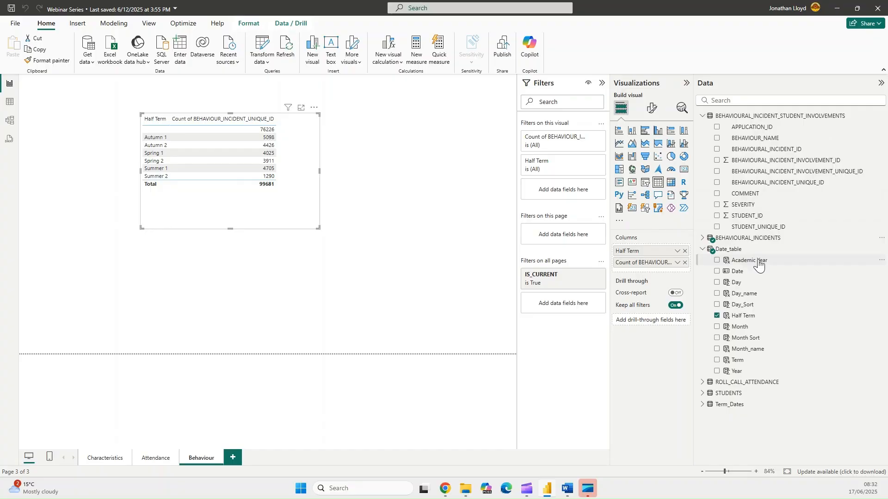
drag(764, 263, 578, 243)
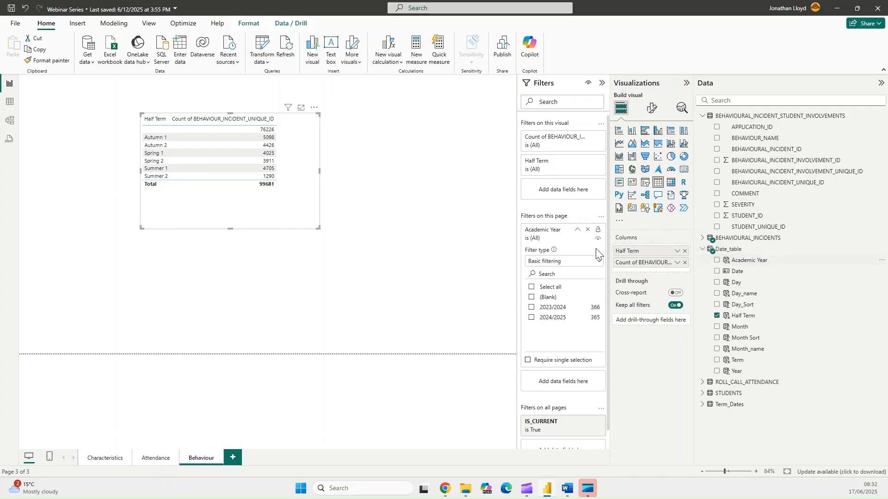
click(532, 318)
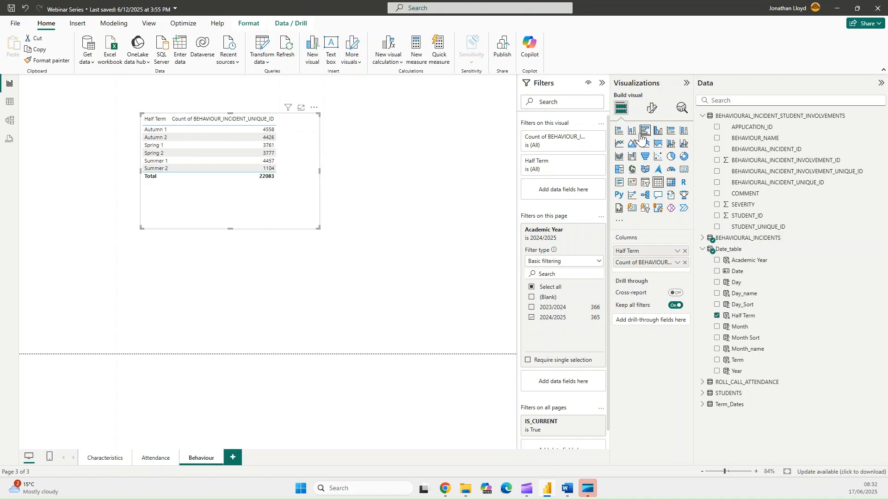
- Rename the incident count column in the Half Term table to "No. of Behaviour Incidents" for this visual
click(677, 263)
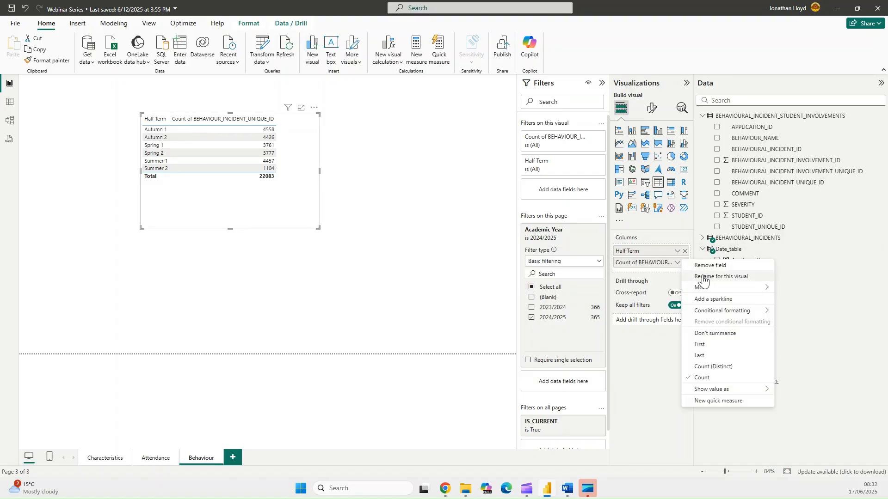
click(702, 276)
text(Count o)
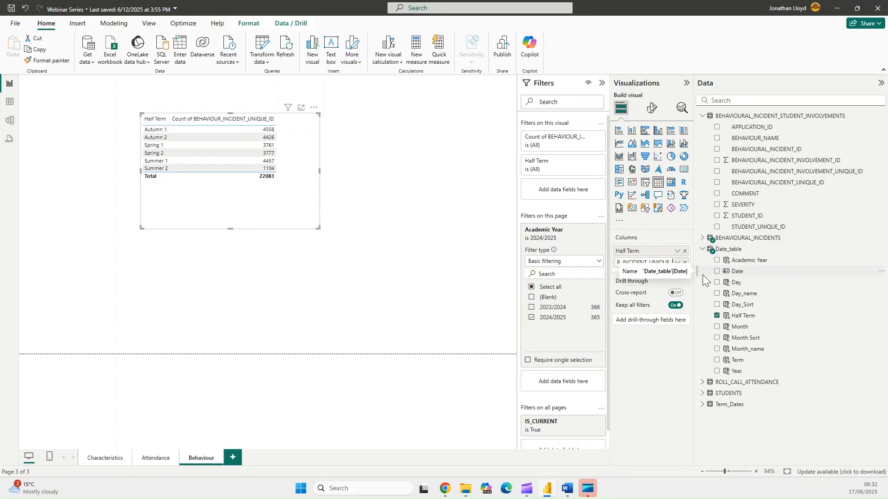
key(ctrl+a)
key(BackSpace)
text(No. of Behaviu)
key(BackSpace)
text(our Incidents)
key(Return)
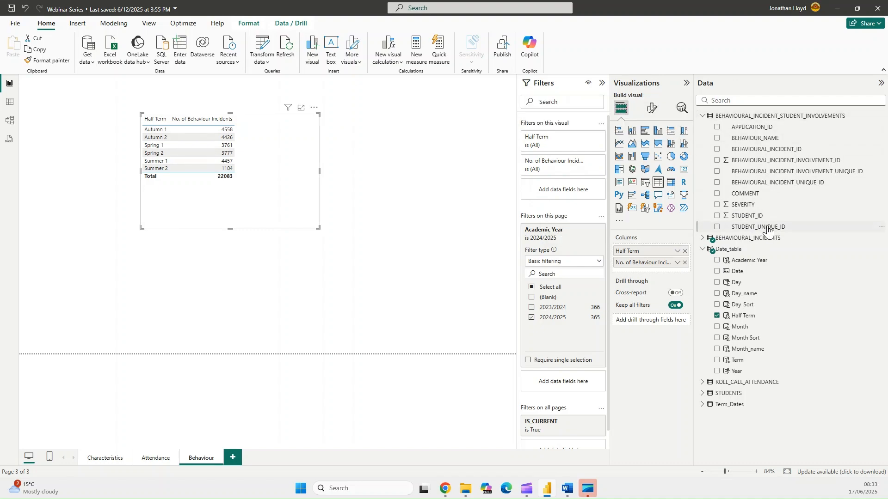
- Add STUDENT_UNIQUE_ID from BEHAVIOURAL_INCIDENT_STUDENT_INVOLVEMENTS to the table as a distinct count and widen the visual slightly
drag(777, 230, 671, 275)
click(677, 275)
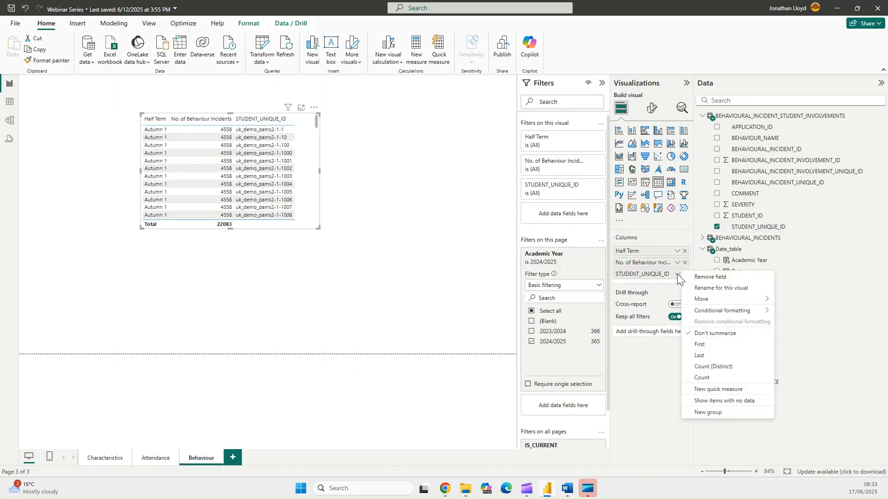
click(720, 368)
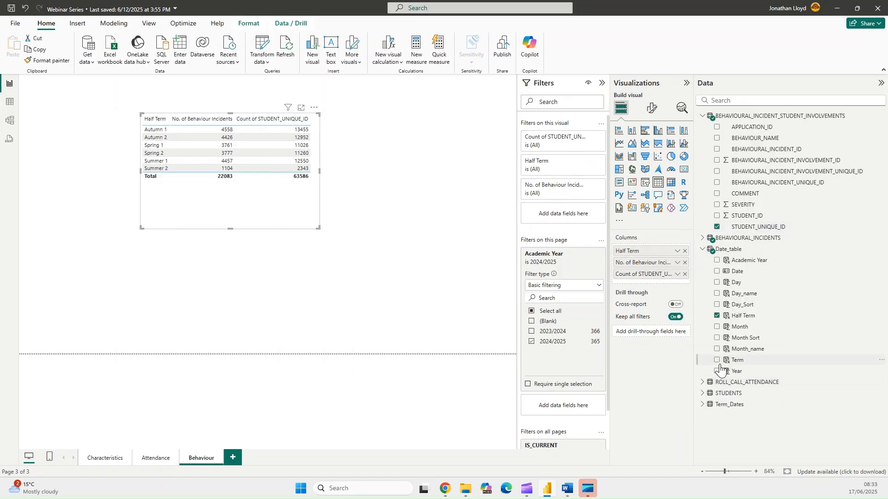
click(678, 274)
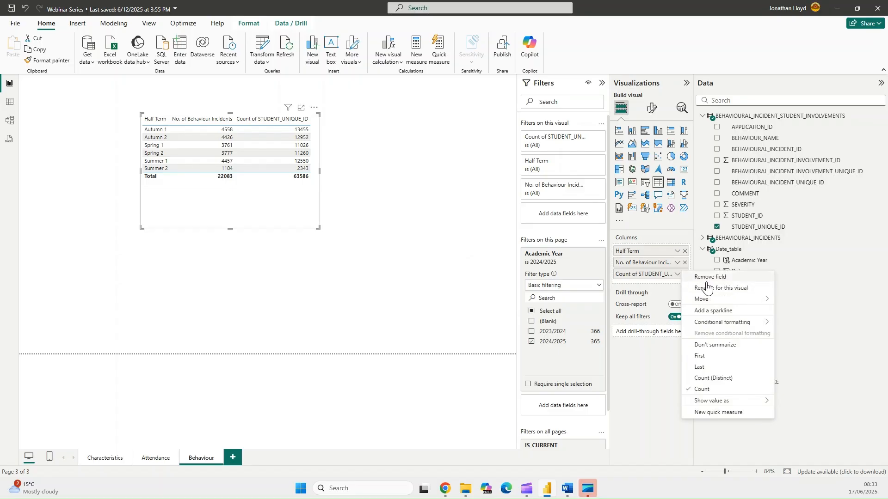
click(716, 379)
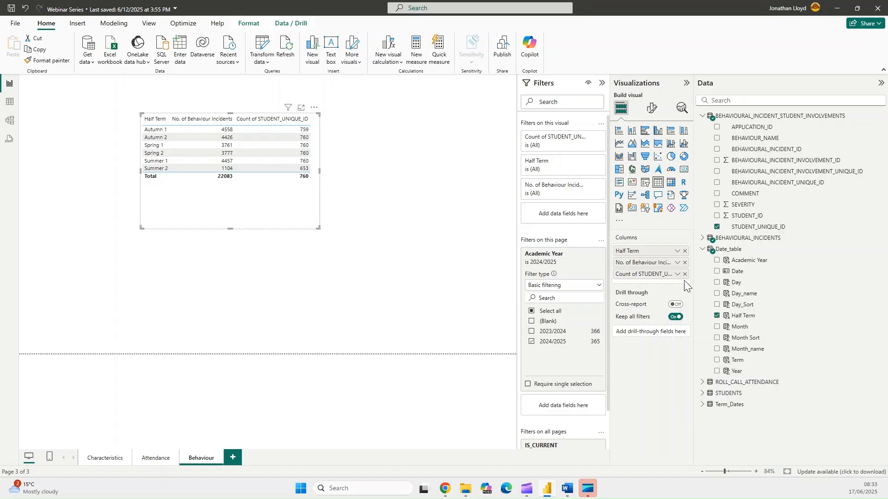
drag(320, 172, 338, 174)
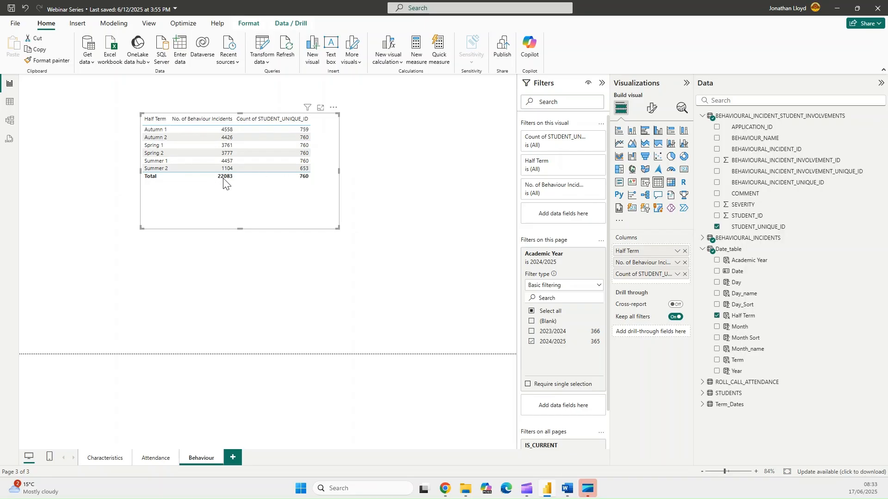
- Rename the student count column to "Total Students" for this visual and shrink the table visual to fit its contents
click(678, 274)
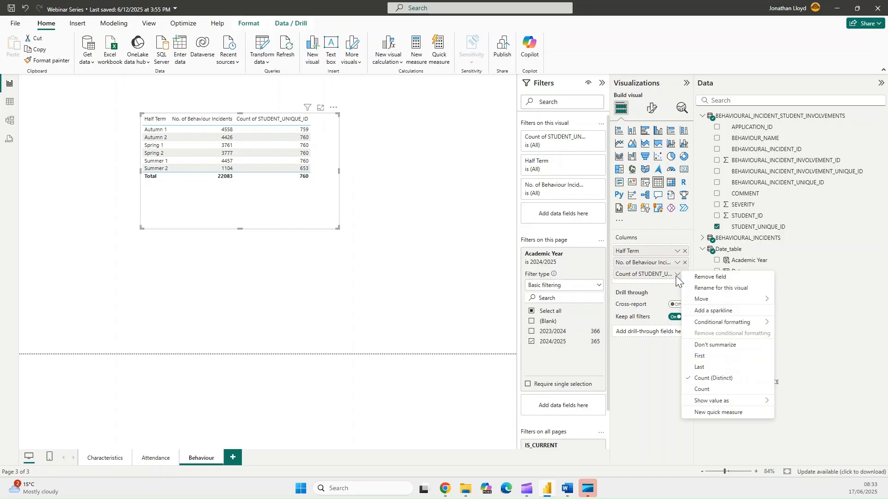
click(713, 289)
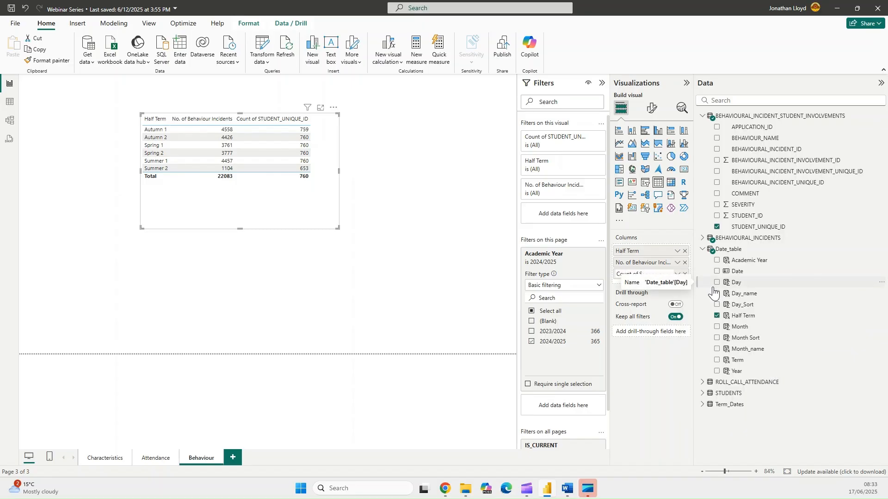
text(Total Students)
key(Return)
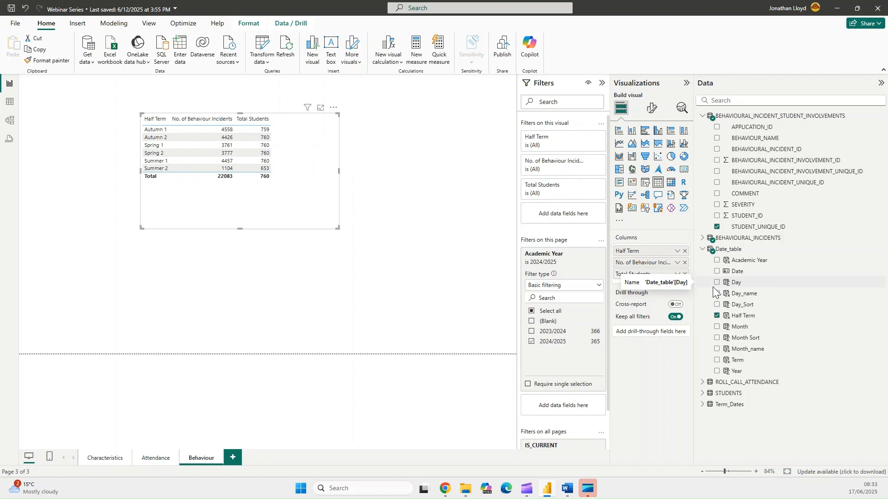
drag(336, 229, 283, 197)
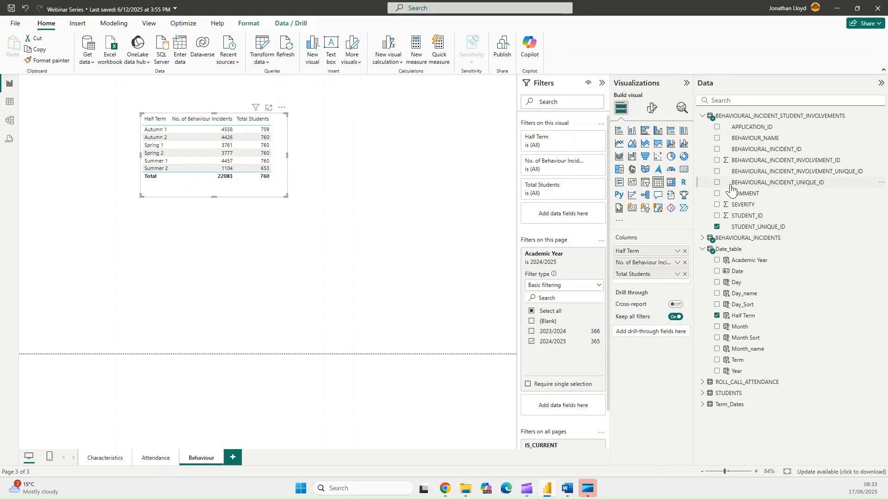
- Add SEVERITY from BEHAVIOURAL_INCIDENTS as a filter on the Half Term table visual and set its filter type to Basic filtering
click(703, 239)
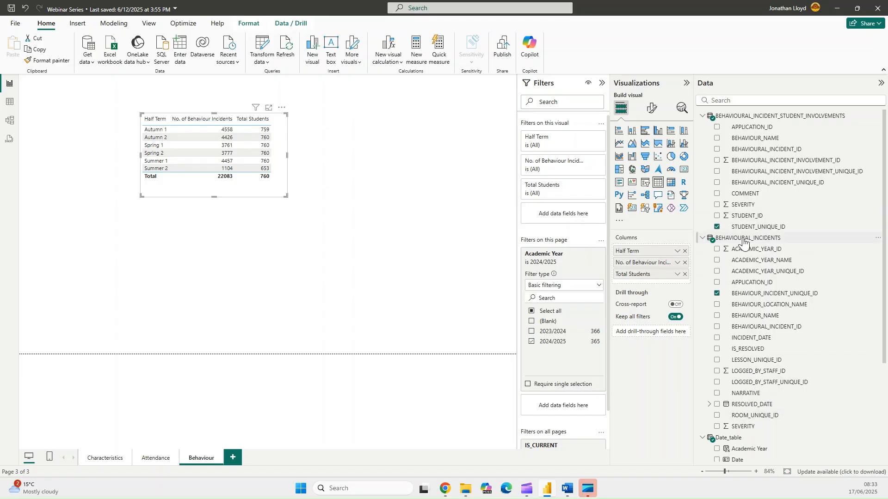
click(741, 206)
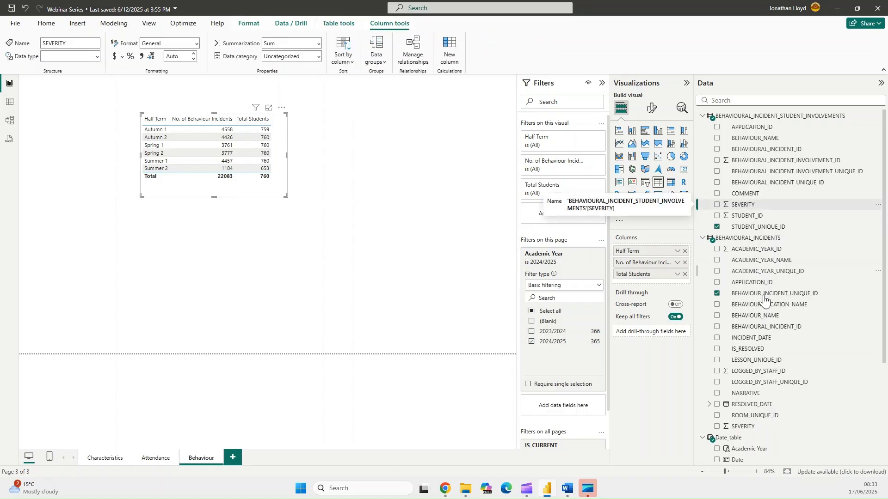
click(743, 427)
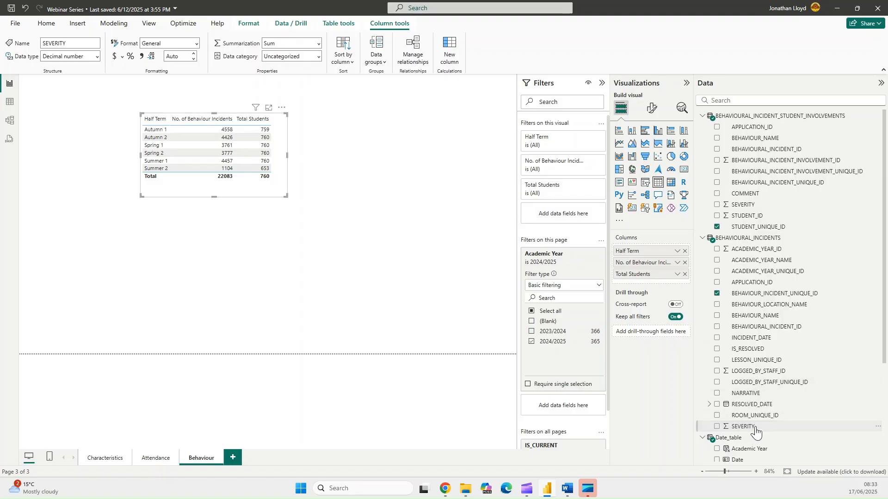
drag(756, 431, 576, 226)
click(598, 218)
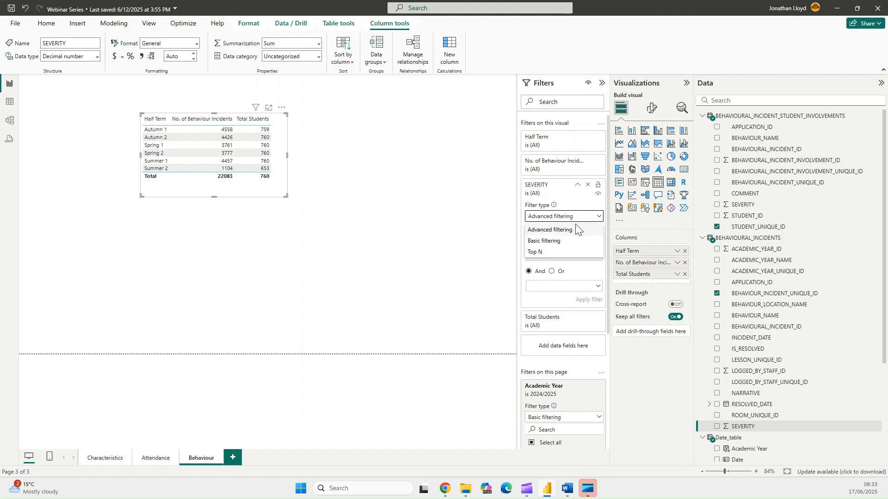
click(555, 242)
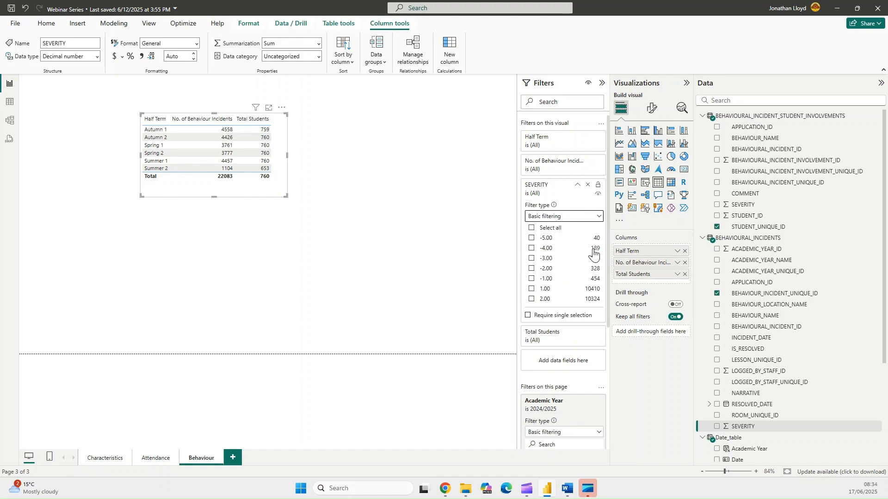
- Limit the Half Term table's SEVERITY filter to -5, -4, -3, -2 and -1
click(532, 239)
click(532, 249)
click(531, 258)
click(532, 269)
click(531, 279)
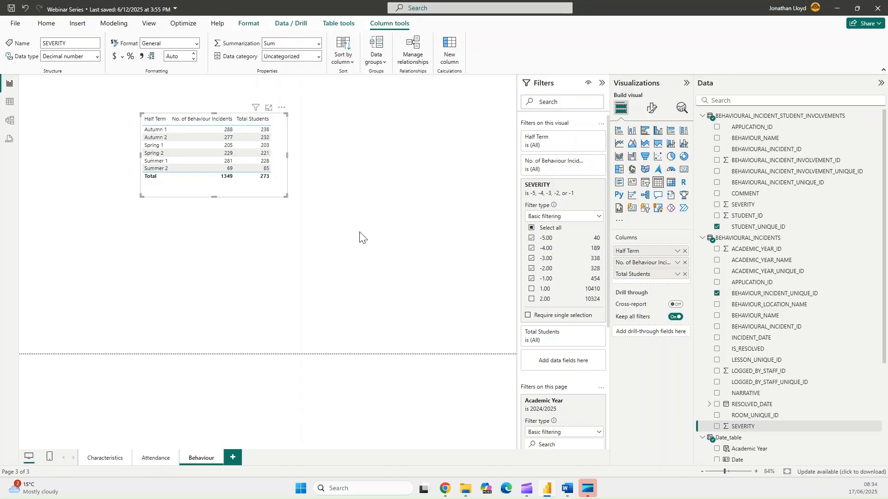
- Move the Half Term table to the upper-left corner of the report page and place a copy of it alongside
drag(273, 194, 304, 153)
key(ctrl+c)
key(ctrl+v)
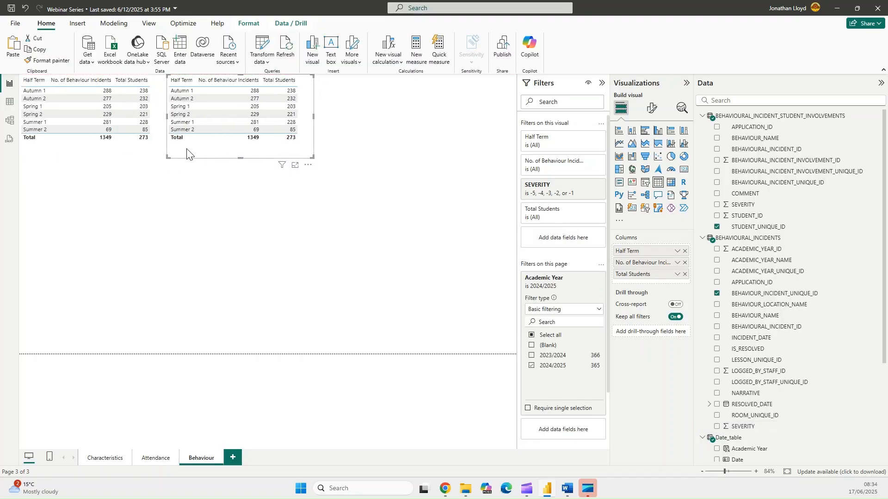
- Change the copied table's SEVERITY filter to include only the values 1 and 2
click(578, 185)
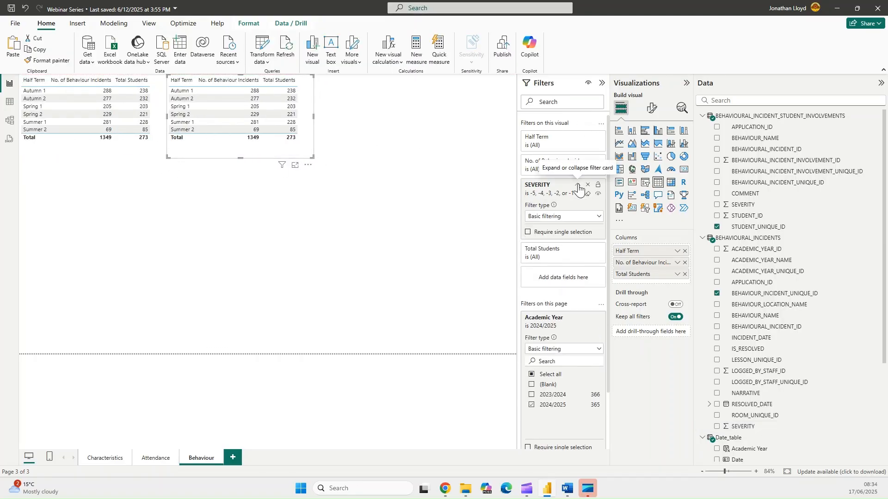
click(531, 228)
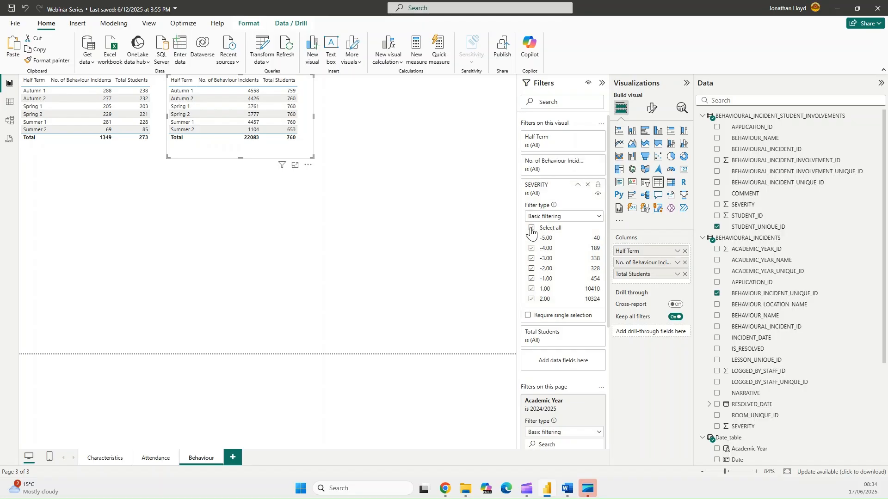
click(531, 289)
click(531, 298)
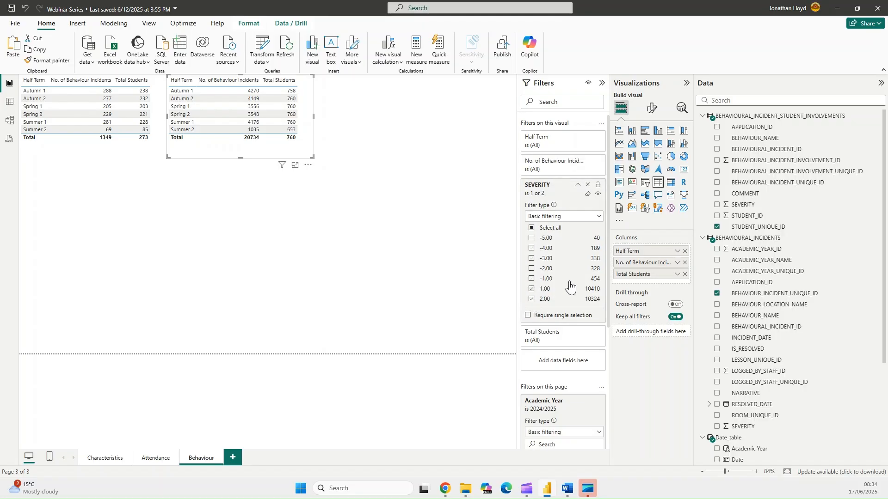
scroll(569, 283, down, 2)
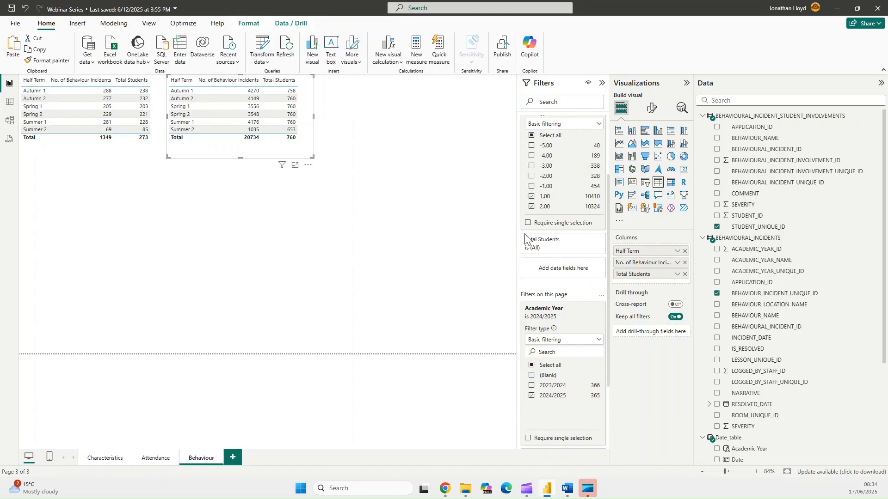
click(400, 184)
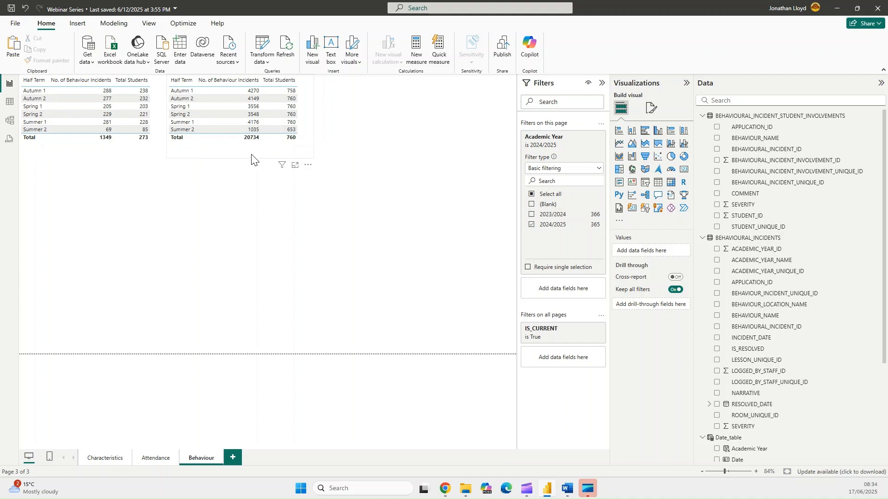
- Sort the copied table by its incident count in descending order and rename that column to "No. of Positive Incidents" for this visual
click(224, 80)
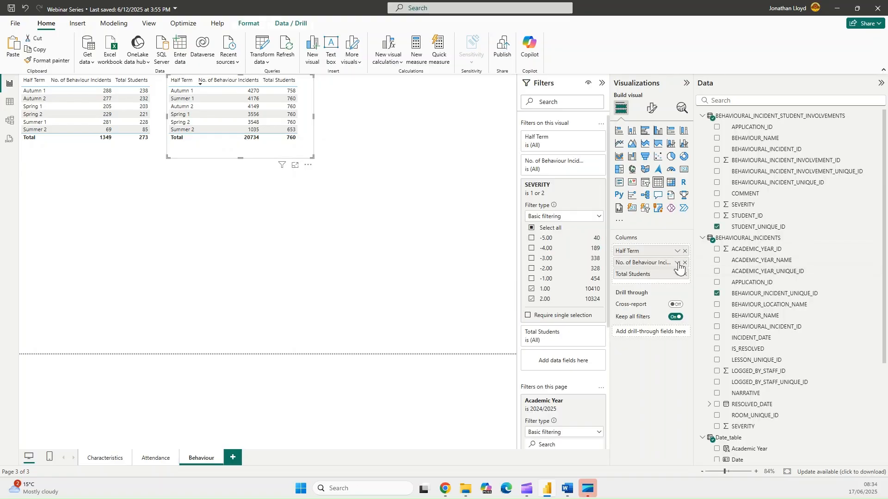
click(678, 264)
click(718, 276)
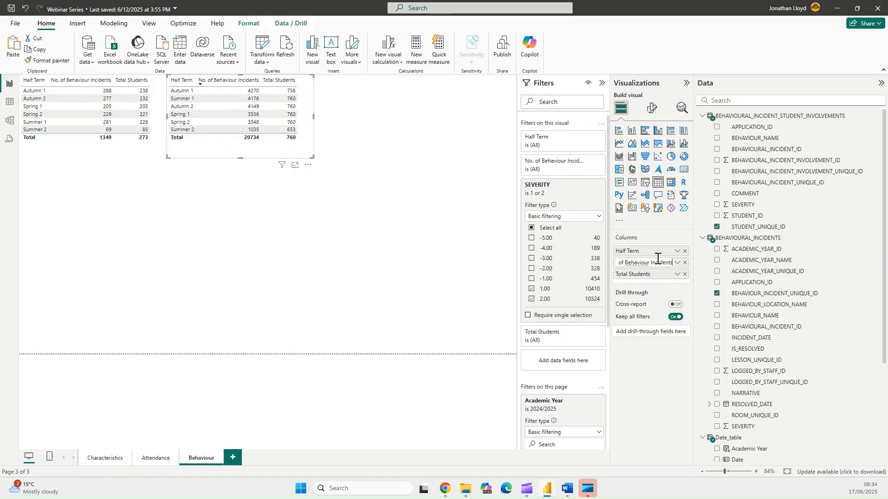
key(BackSpace)
key(BackSpace)
key(BackSpace)
key(BackSpace)
key(BackSpace)
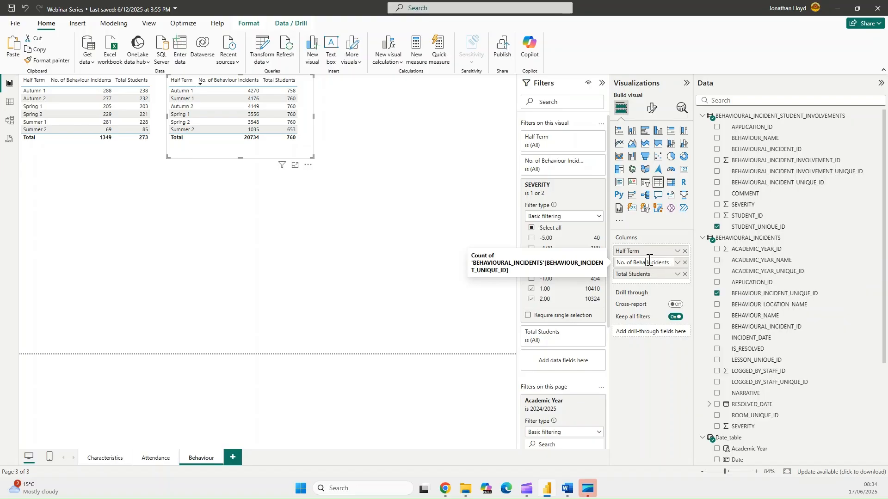
text(Positive)
key(Return)
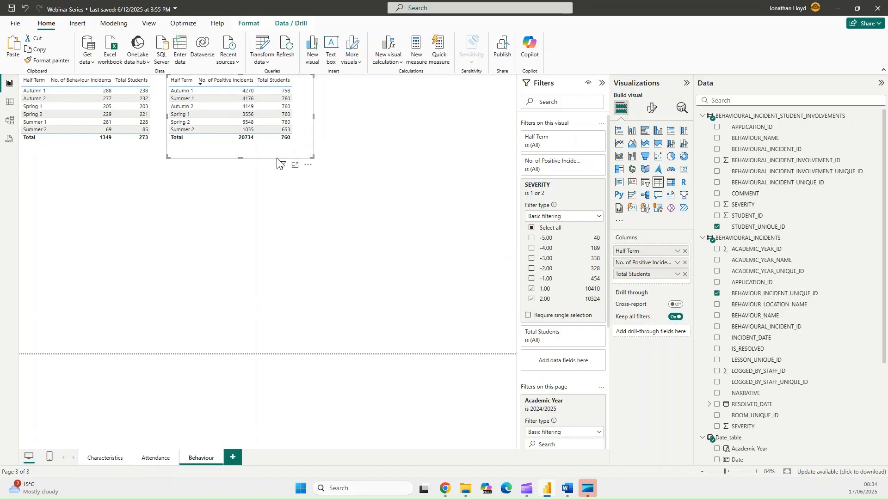
click(135, 152)
click(232, 149)
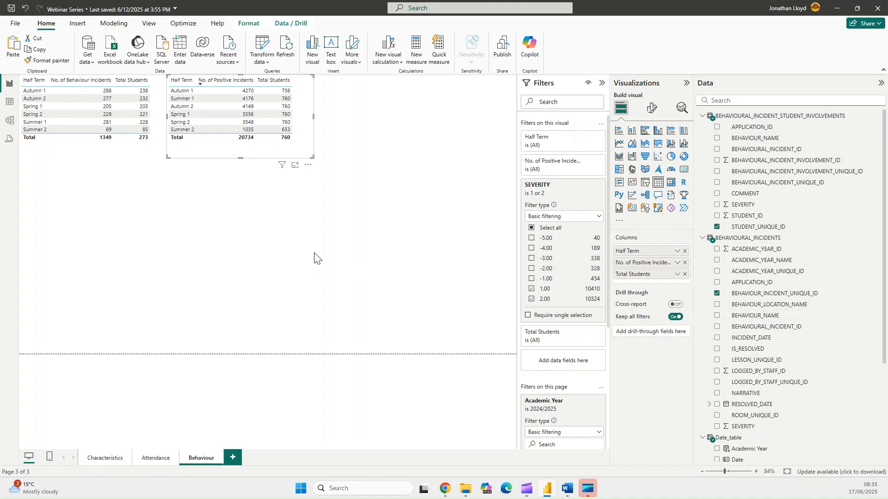
- Create a table of BEHAVIOUR_NAME with a count of BEHAVIOUR_INCIDENT_UNIQUE_ID from BEHAVIOURAL_INCIDENTS, and enlarge it to show both columns
drag(762, 317, 349, 268)
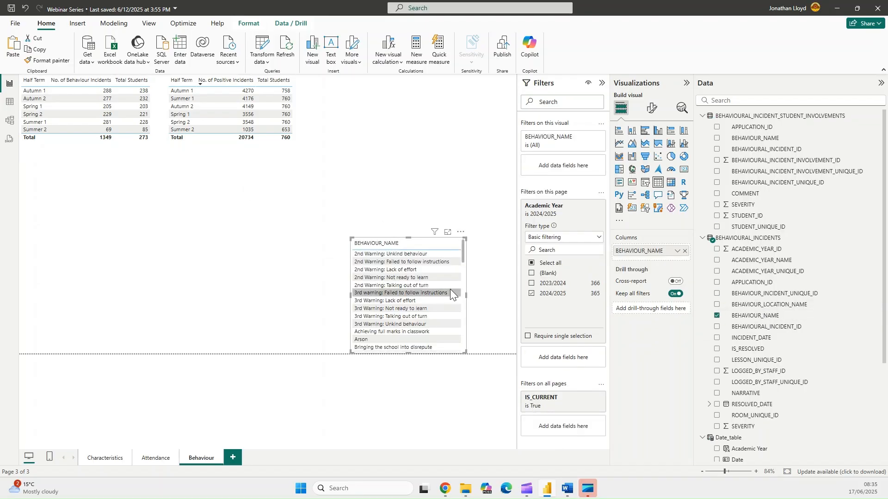
drag(407, 237, 393, 77)
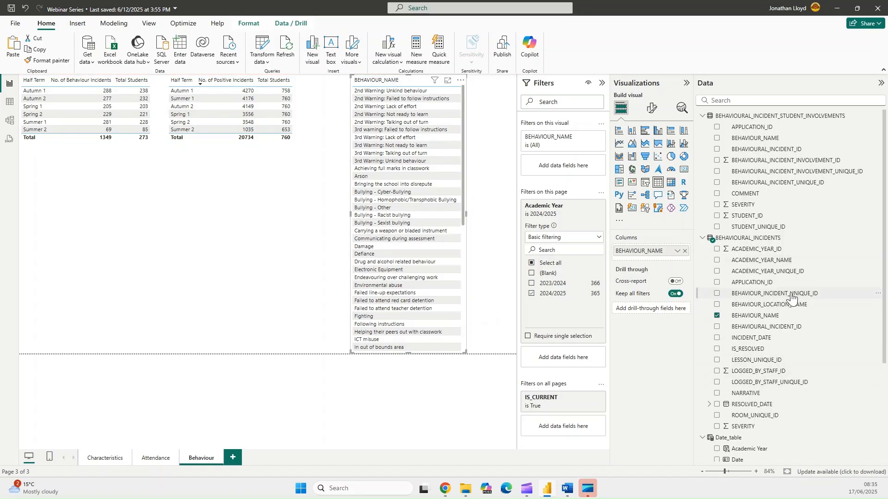
drag(791, 297, 676, 271)
click(677, 263)
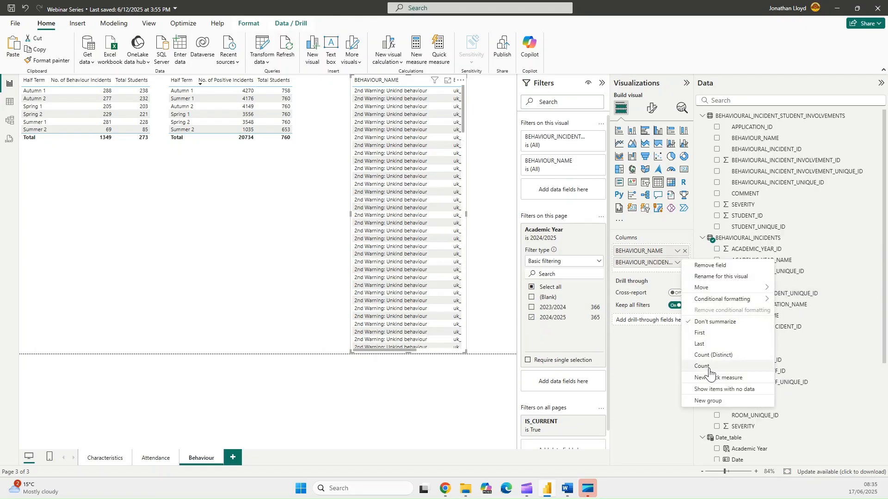
click(705, 369)
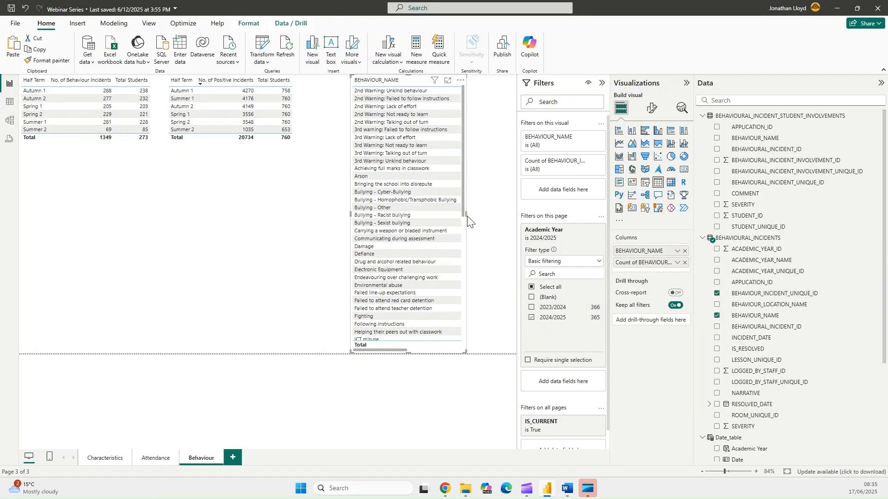
drag(466, 215, 517, 218)
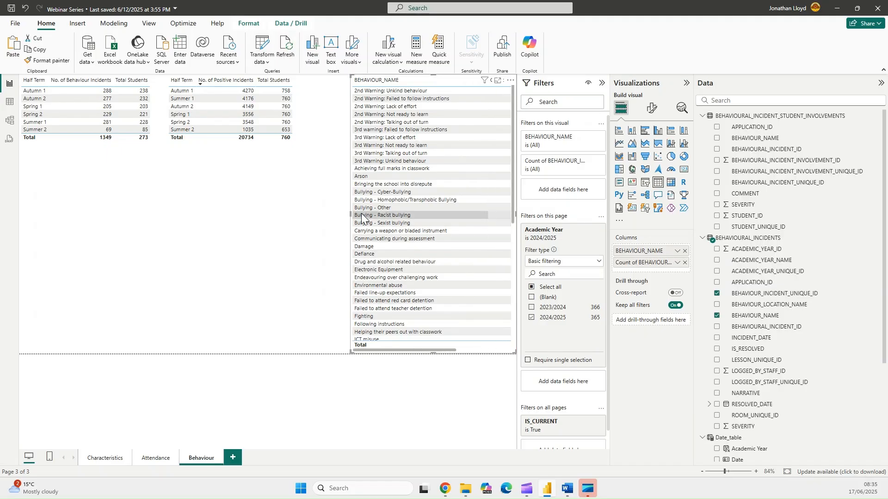
drag(348, 212, 262, 223)
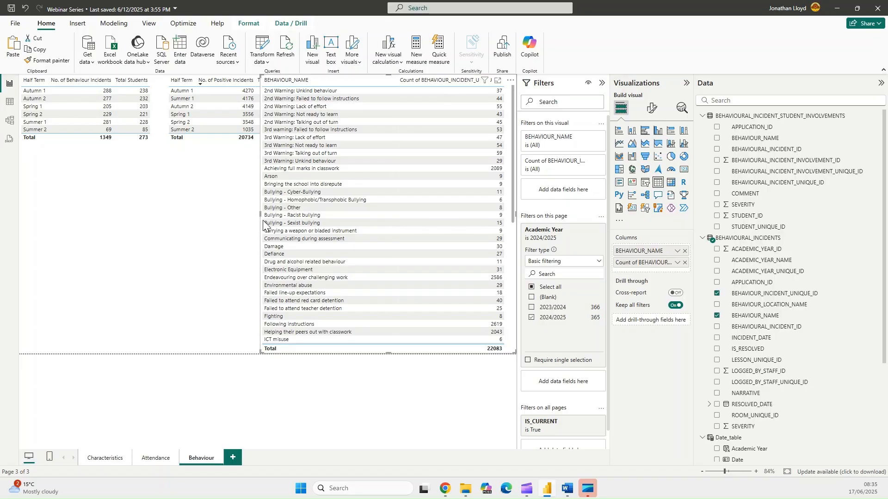
- Rename the incident count column in the BEHAVIOUR_NAME table to "Total Behaviour" for this visual
click(676, 264)
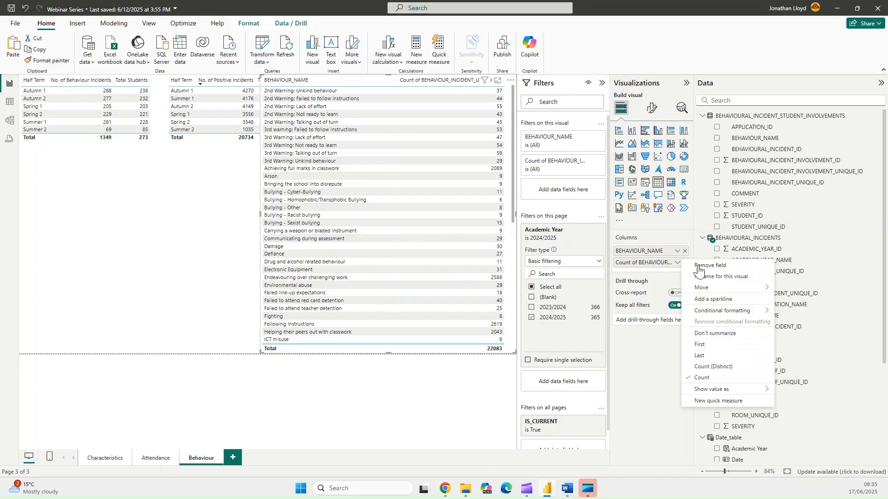
click(727, 274)
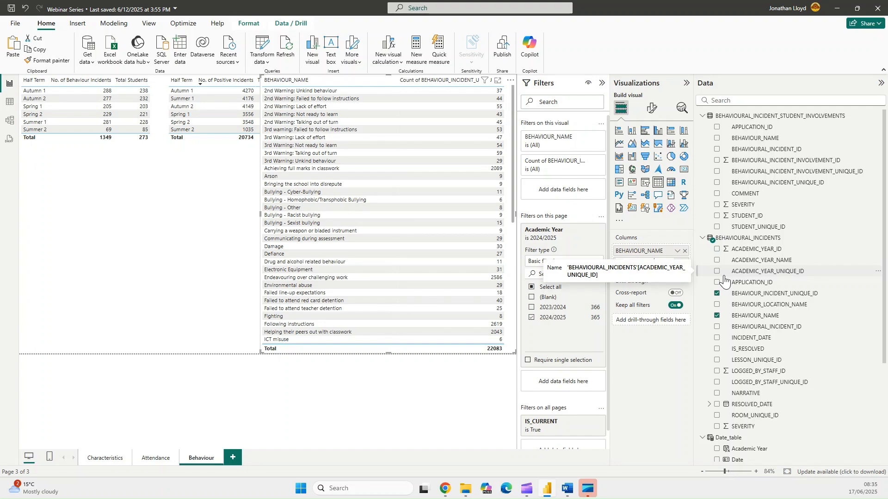
key(Return)
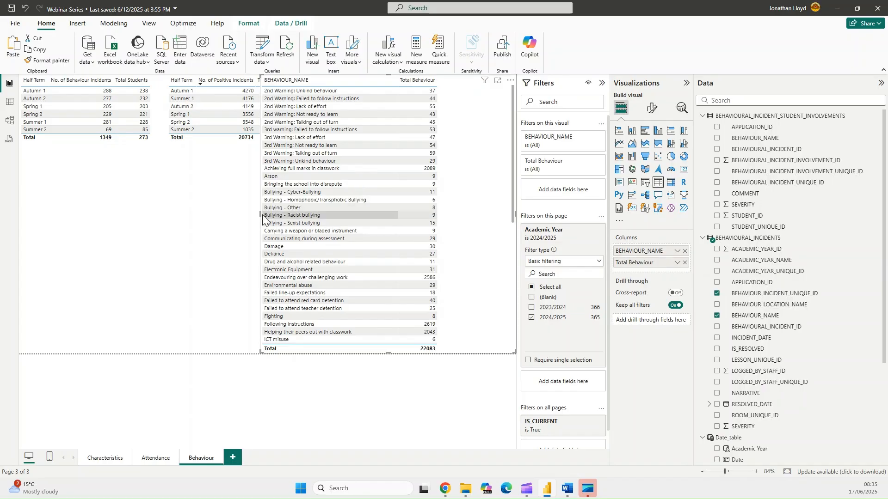
- Sort the BEHAVIOUR_NAME table by Total Behaviour in descending order and narrow the visual so it clears the neighbouring table
drag(260, 215, 322, 210)
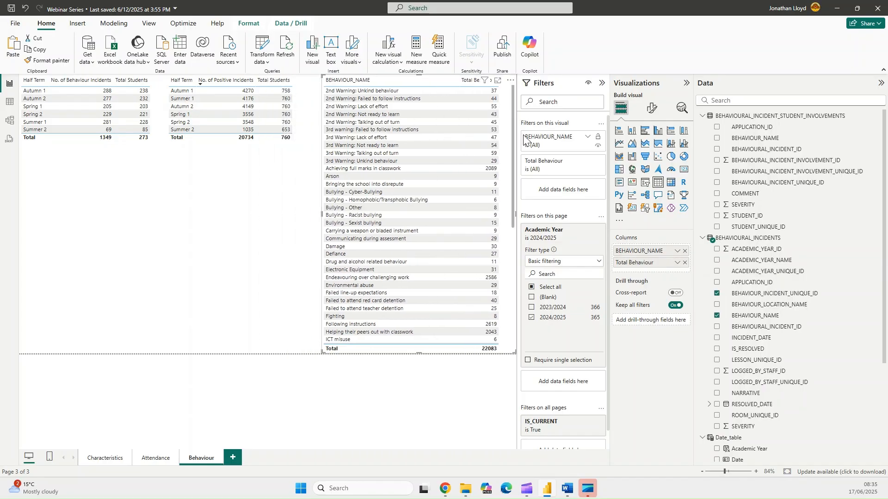
click(471, 81)
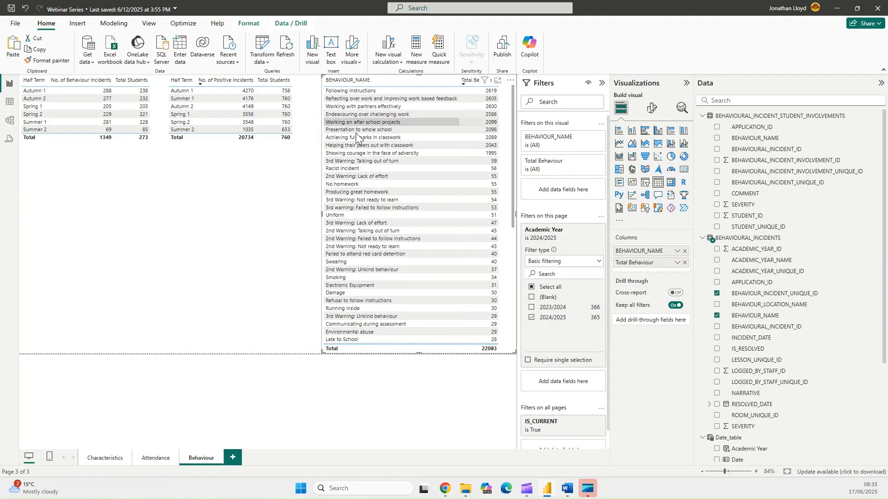
drag(321, 213, 304, 213)
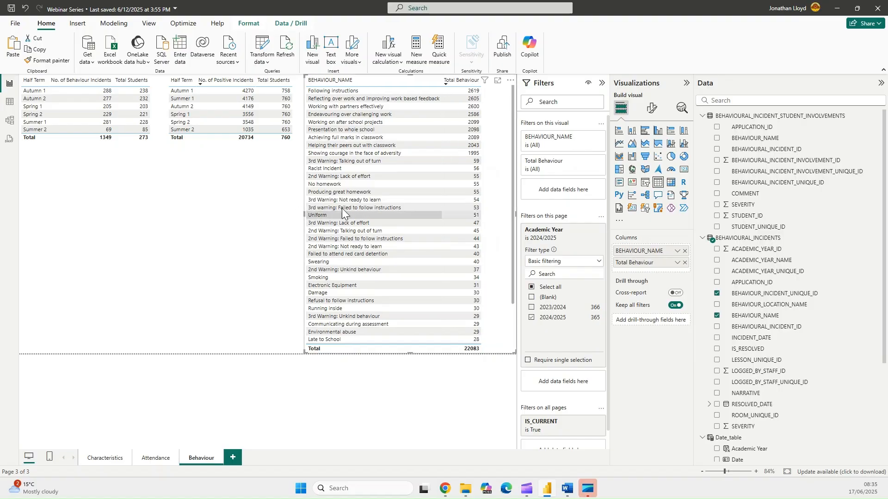
click(271, 272)
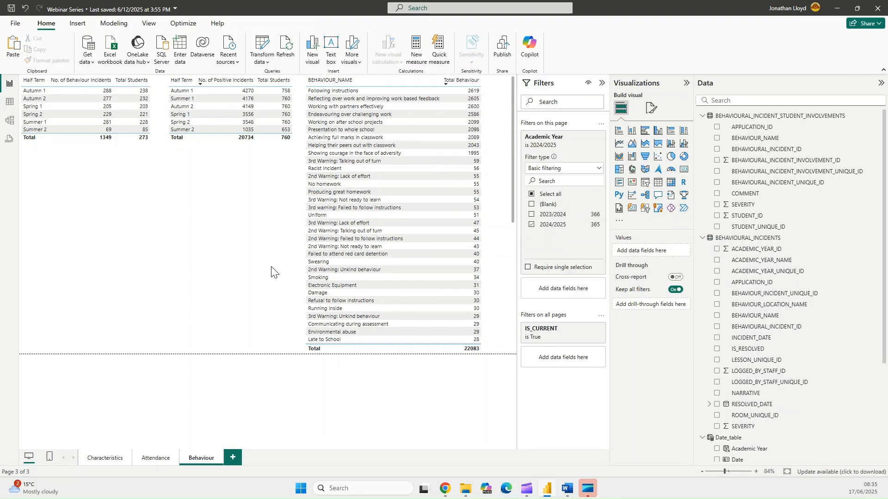
- Try limiting the BEHAVIOUR_NAME table to the five 2nd Warning behaviours, and reset the filter to all behaviours
click(500, 123)
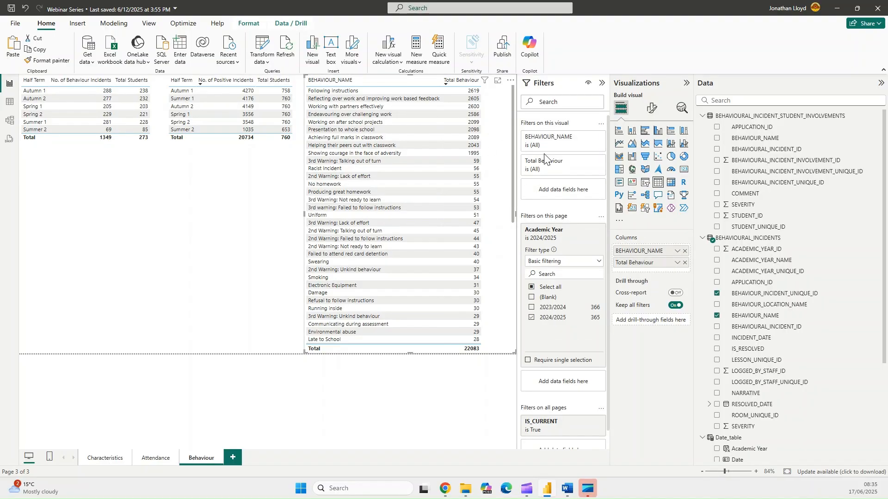
click(588, 139)
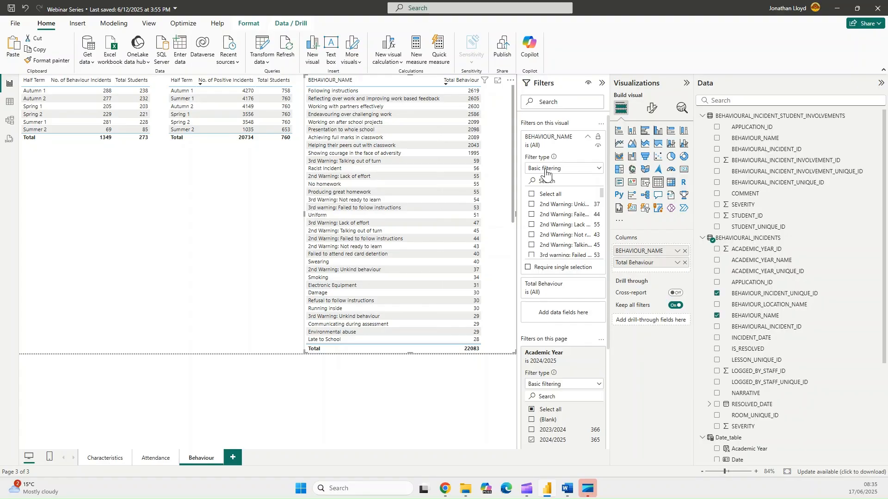
click(532, 205)
click(532, 215)
click(531, 224)
click(531, 235)
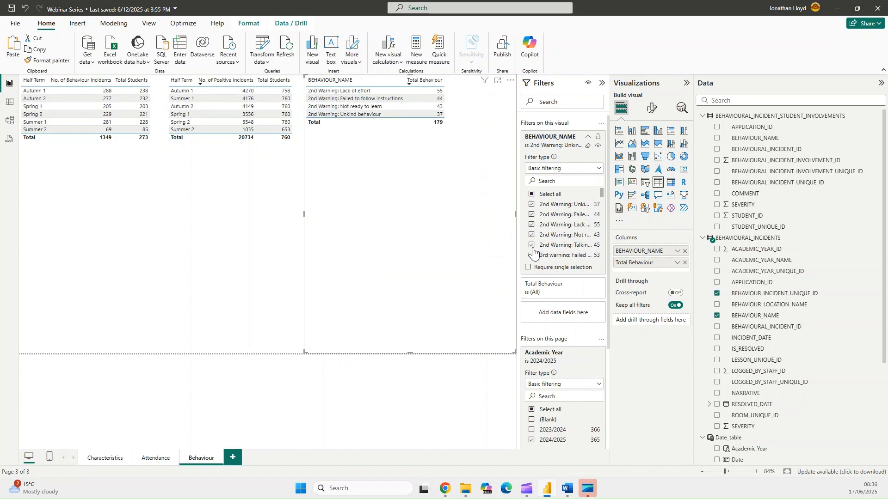
click(532, 245)
click(532, 195)
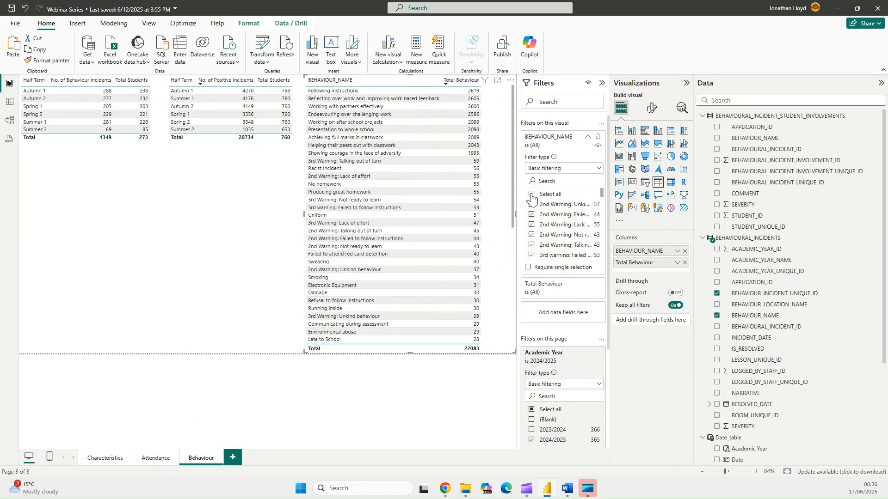
- Filter the BEHAVIOUR_NAME table to the top 10 by count of BEHAVIOUR_NAME, and shorten the visual to fit its rows
click(599, 169)
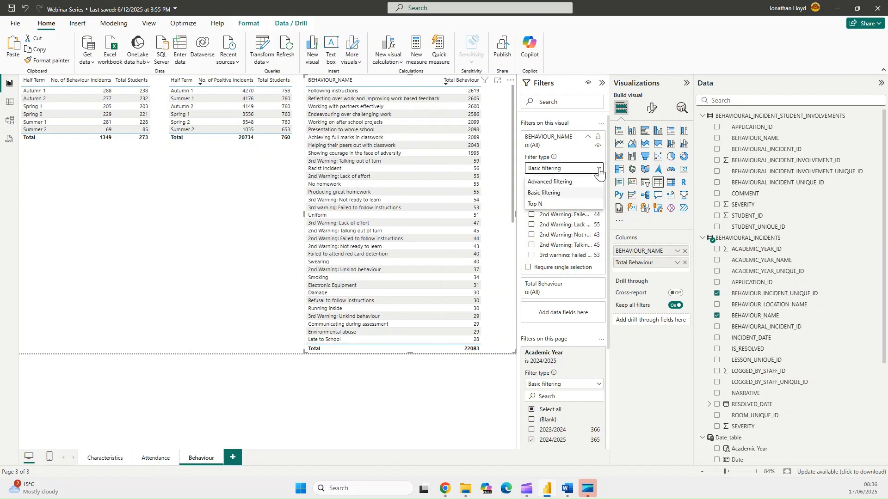
click(552, 205)
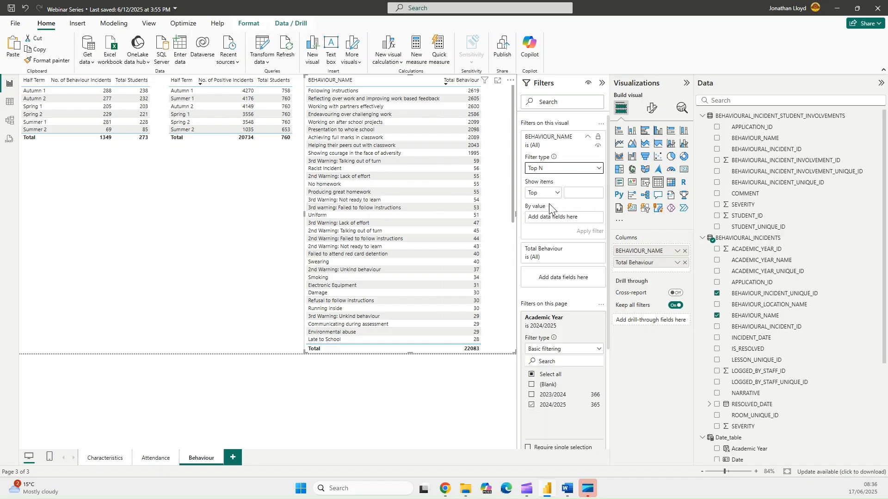
click(574, 192)
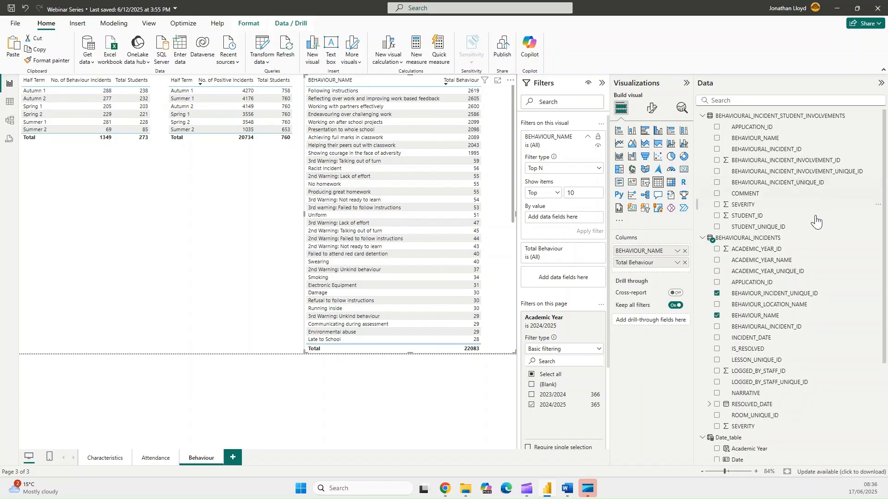
drag(771, 317, 576, 221)
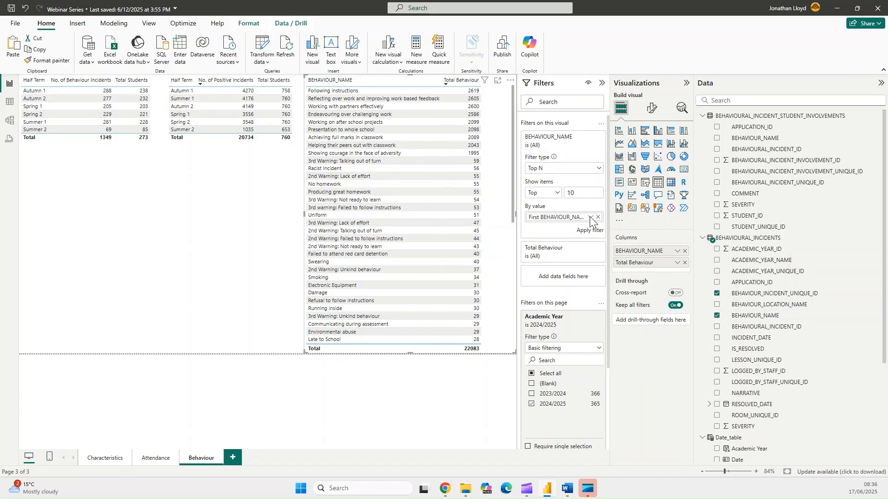
click(591, 218)
click(616, 258)
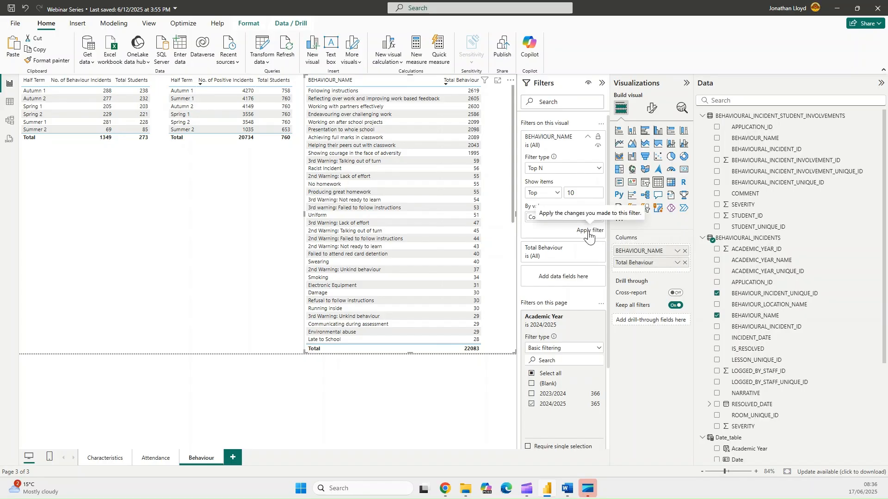
click(587, 231)
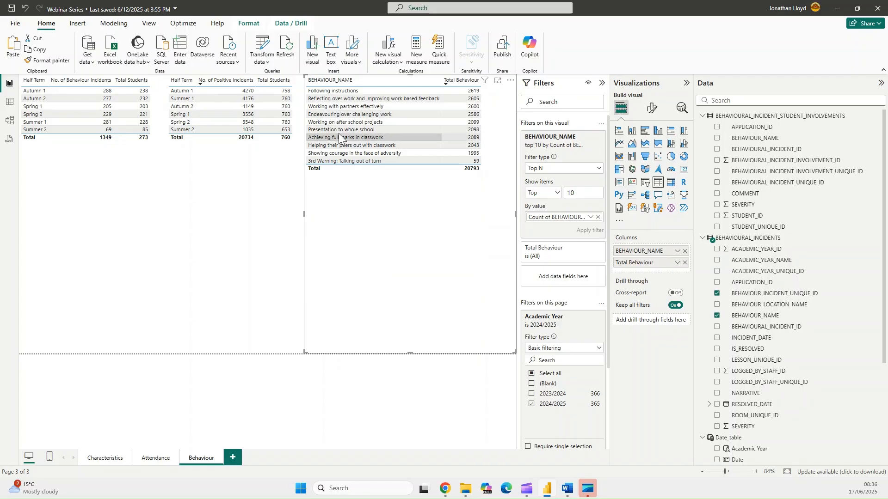
click(590, 217)
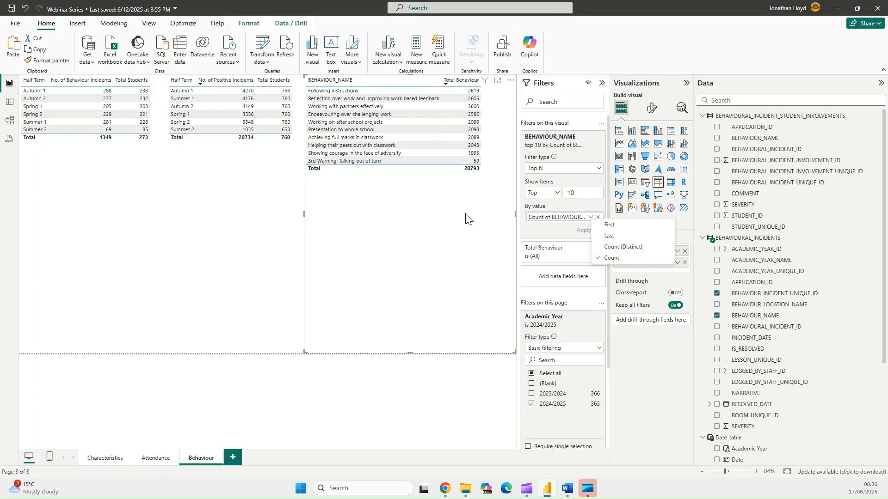
click(410, 352)
drag(410, 352, 409, 182)
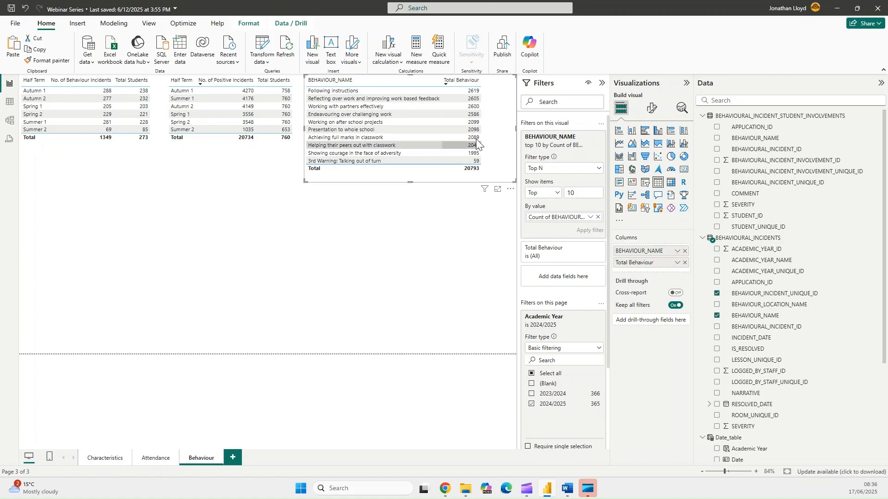
- Turn on a title for the BEHAVIOUR_NAME table and set it to "Top 10 Behaviour Types"
click(653, 108)
click(651, 150)
click(682, 191)
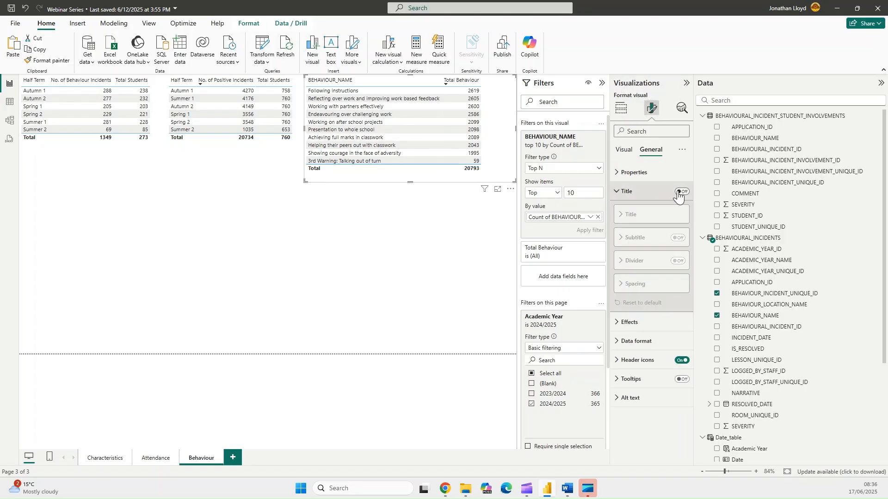
click(627, 191)
click(627, 237)
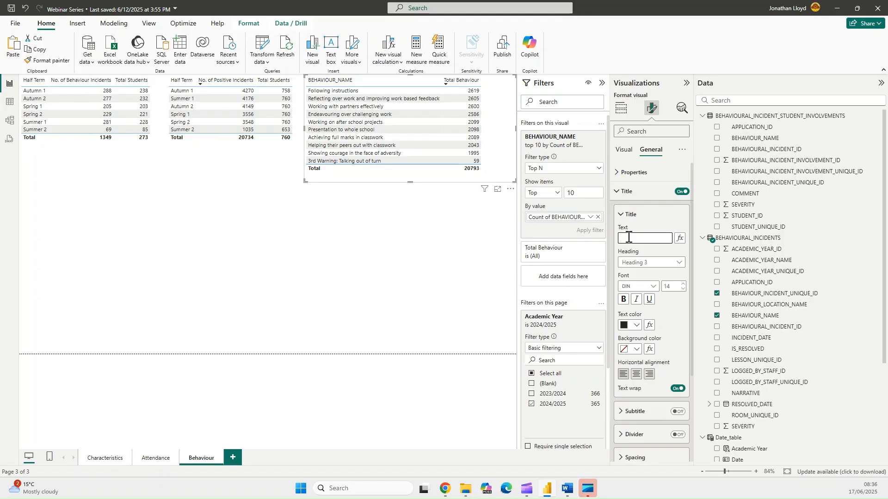
text(Tto)
key(BackSpace)
key(BackSpace)
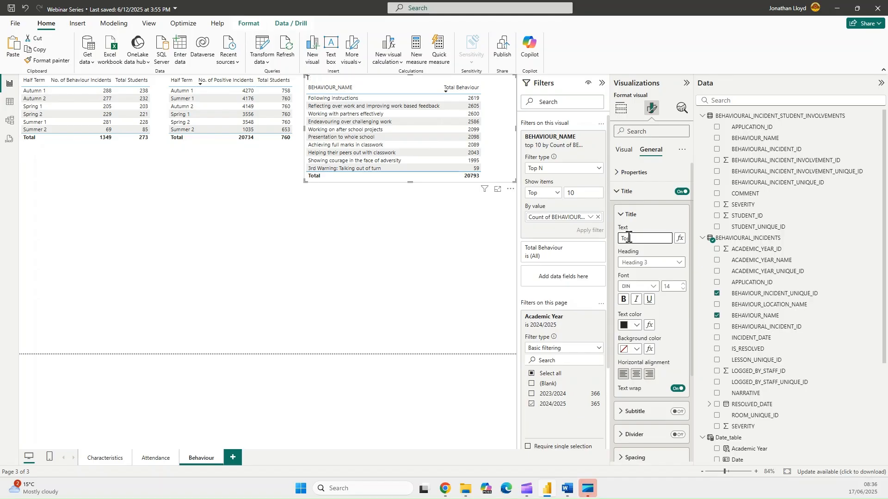
text(op 10 Behaviour Types)
click(489, 267)
click(494, 121)
click(455, 252)
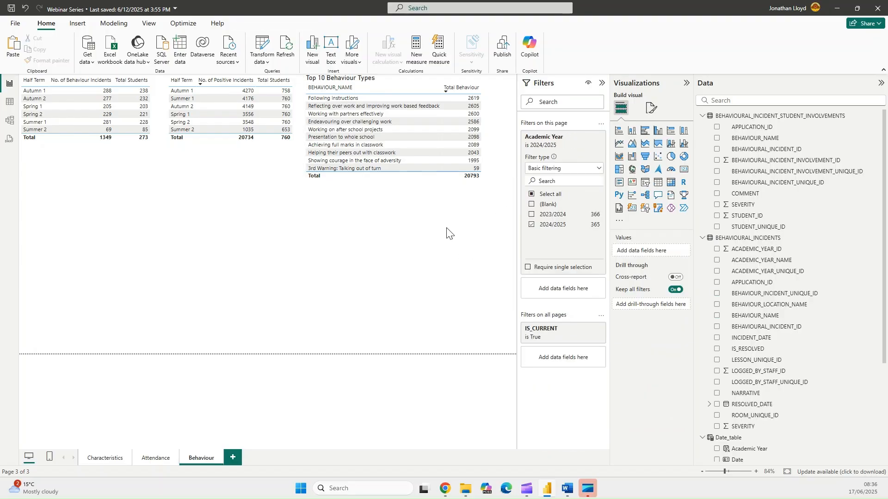
- Filter the Top 10 Behaviour Types table to SEVERITY -5, -4, -3, -2 and -1, and make the visual slightly taller
click(495, 132)
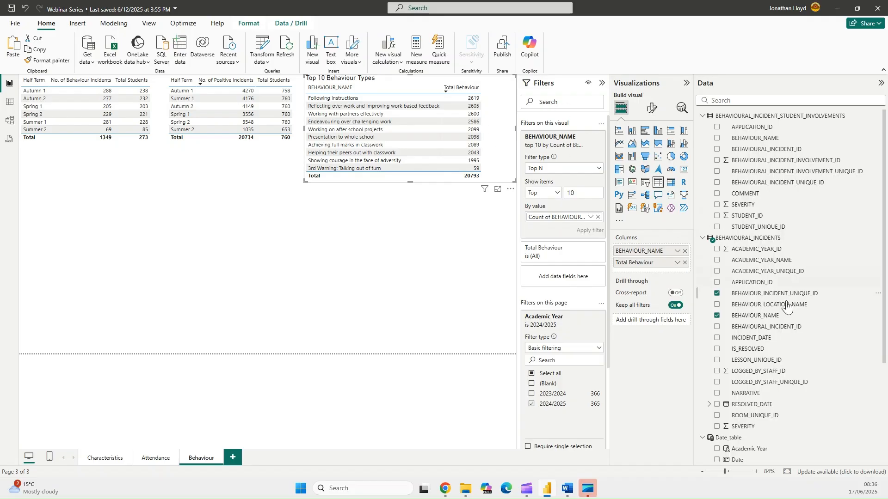
drag(752, 431, 573, 281)
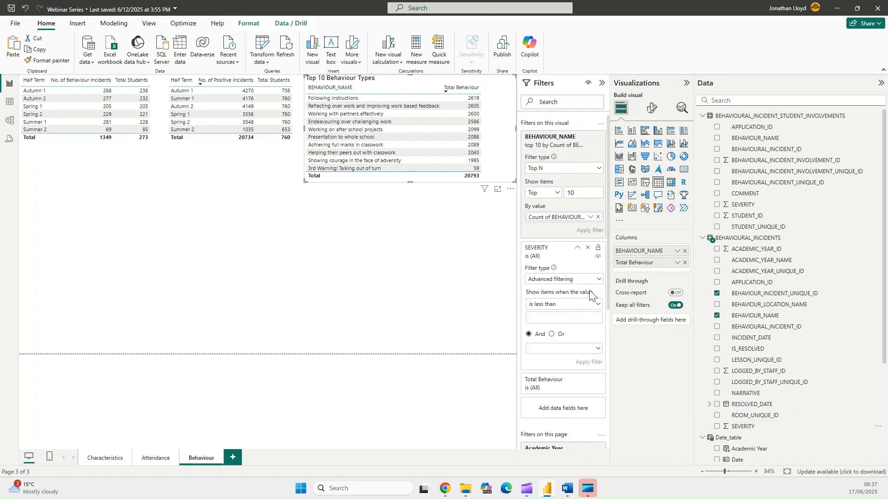
click(597, 279)
click(562, 303)
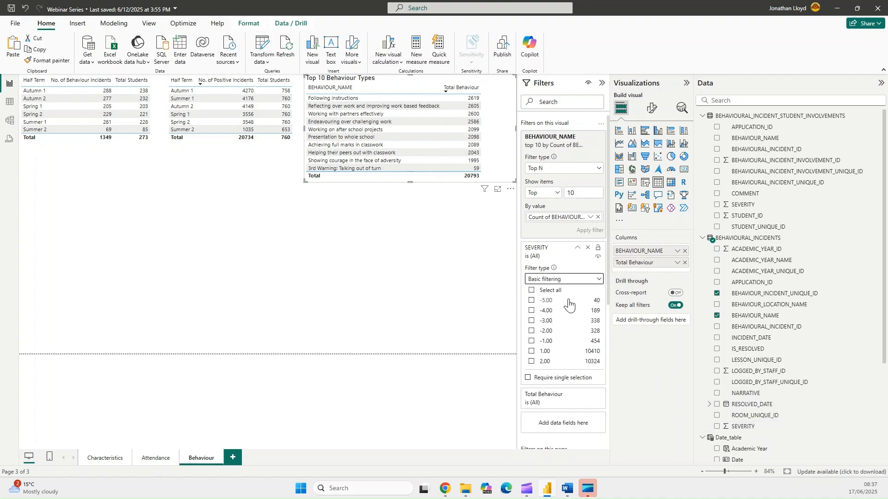
click(531, 300)
click(531, 311)
click(532, 320)
click(531, 331)
click(532, 341)
drag(410, 183, 408, 196)
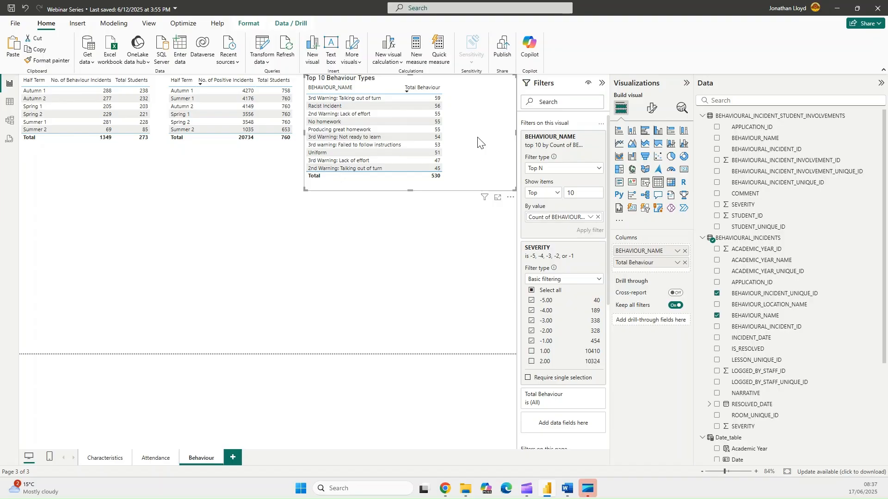
- Duplicate the Top 10 Behaviour Types table directly below the original and filter the copy to SEVERITY 1 and 2 only
key(ctrl+v)
drag(479, 254, 480, 247)
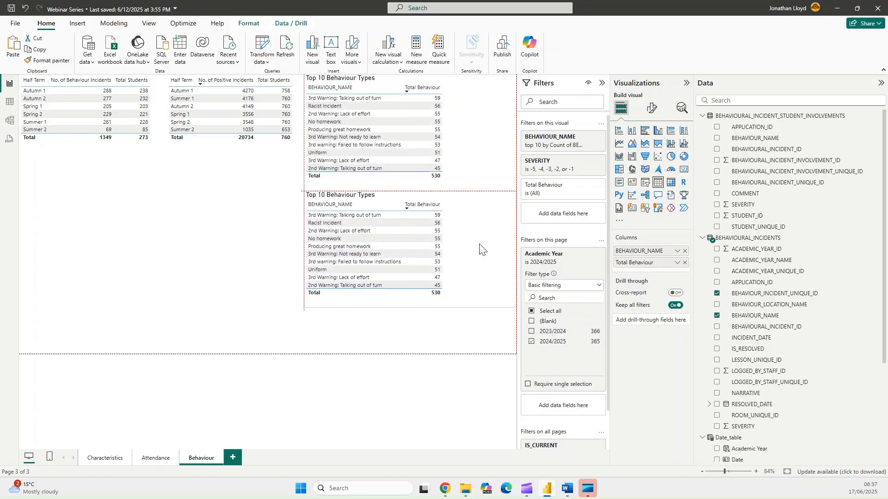
click(578, 162)
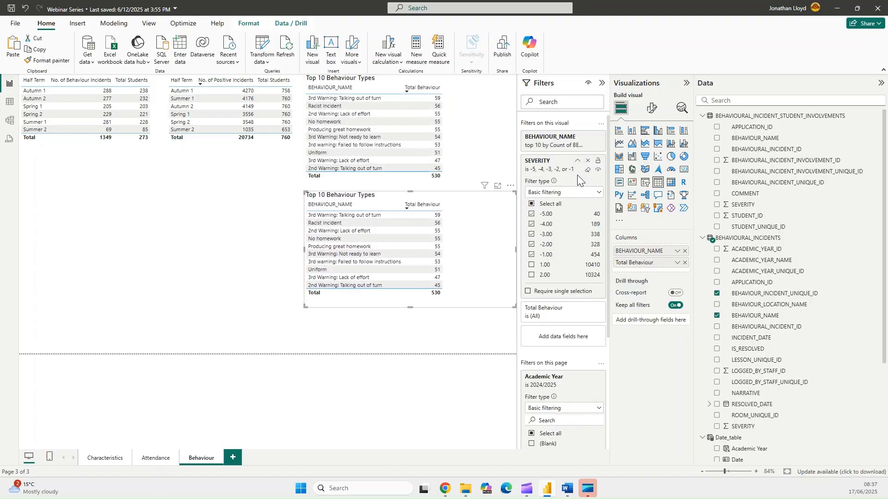
click(532, 214)
click(531, 224)
click(532, 234)
click(531, 245)
click(532, 254)
click(532, 265)
click(531, 274)
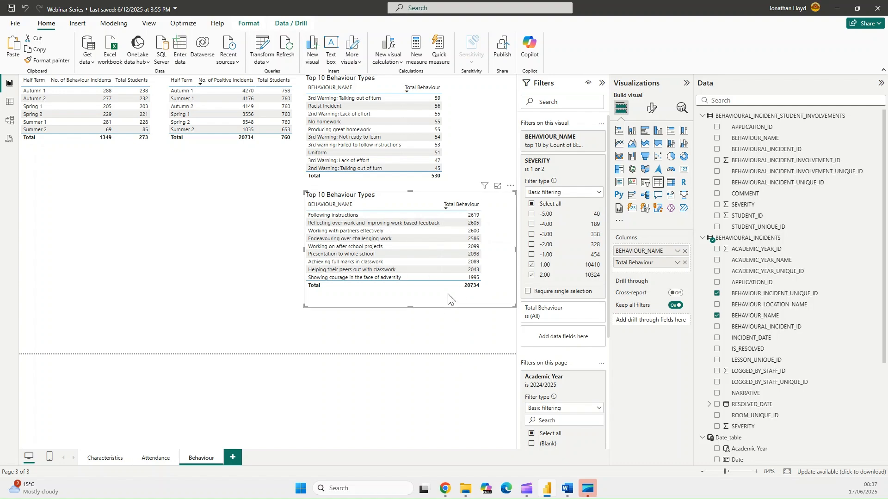
- Place the positive half-term table below the negative one, and set each top 10 table beside its matching half-term table
drag(205, 155, 57, 276)
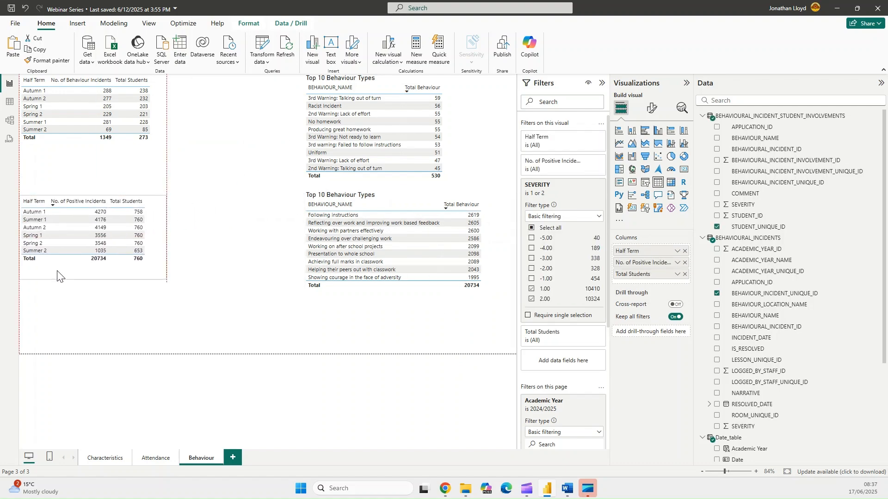
drag(326, 297, 174, 301)
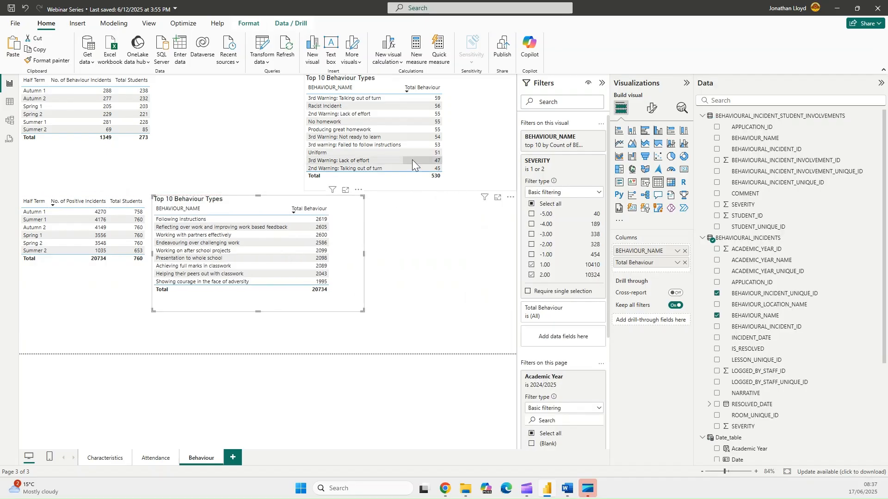
drag(409, 184, 261, 183)
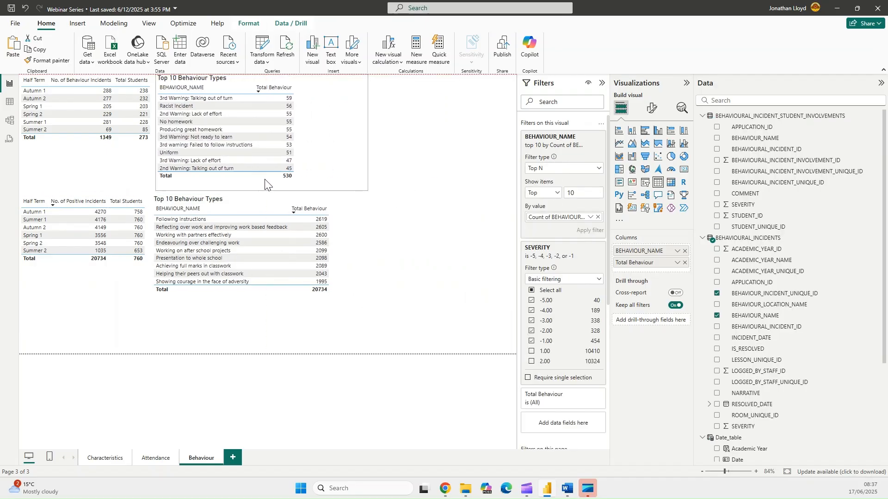
- Change the title of the positive behaviours table to "Top 10 Positive Types"
click(352, 233)
click(652, 107)
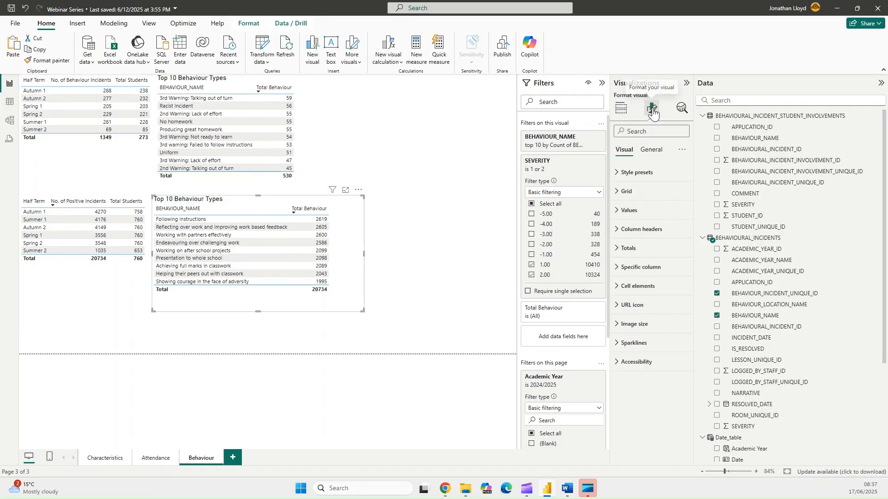
click(650, 150)
click(682, 191)
click(620, 193)
mouse_move(639, 239)
mouse_down()
mouse_move(665, 238)
mouse_move(652, 236)
mouse_up()
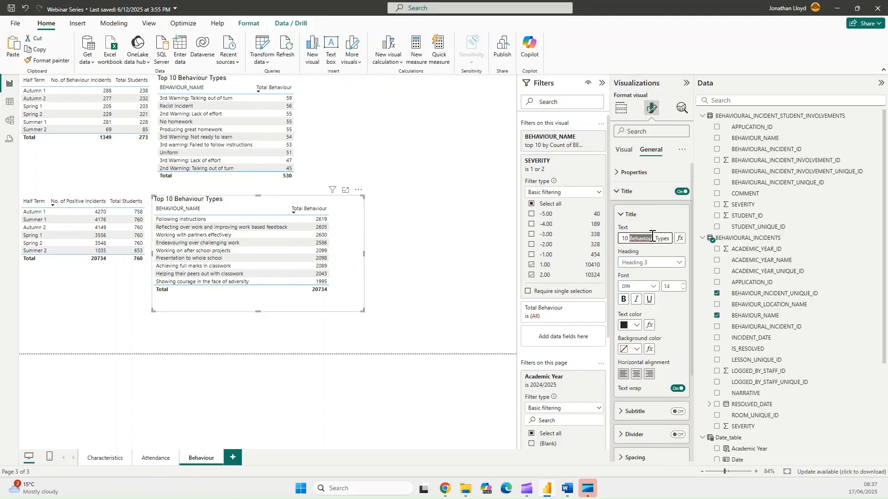
text(Positiv)
click(449, 245)
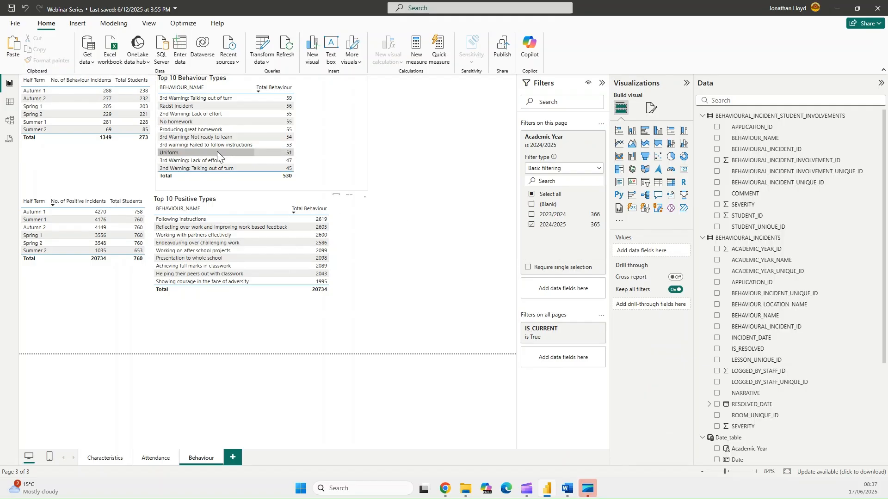
- Narrow the Top 10 Positive Types table and shift it clear of the positive half-term table, selecting Autumn 1 there to cross-filter
click(316, 117)
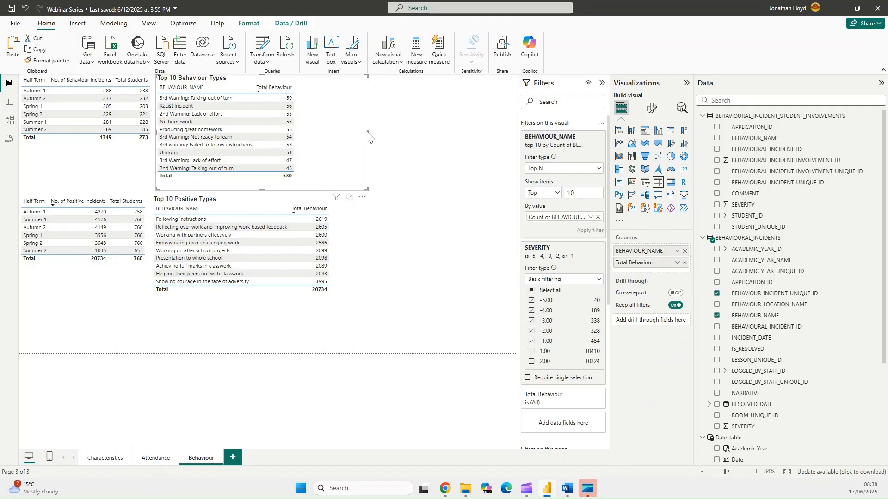
click(360, 255)
drag(362, 254, 341, 252)
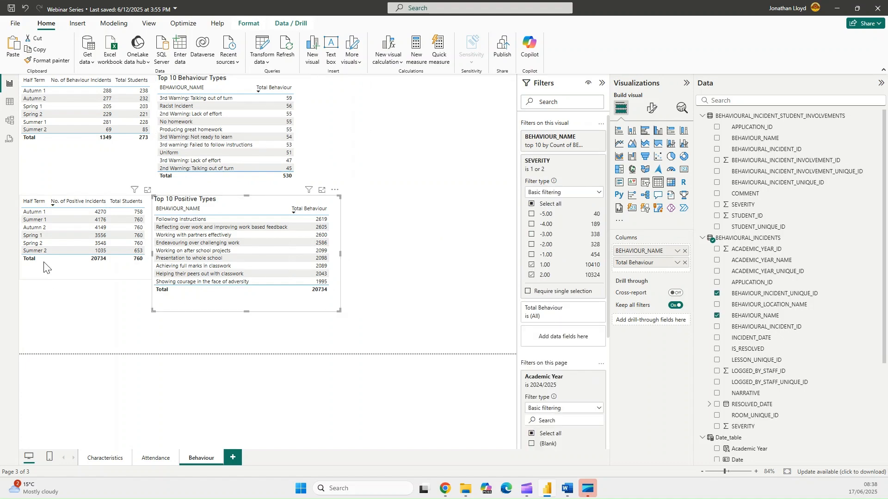
click(38, 214)
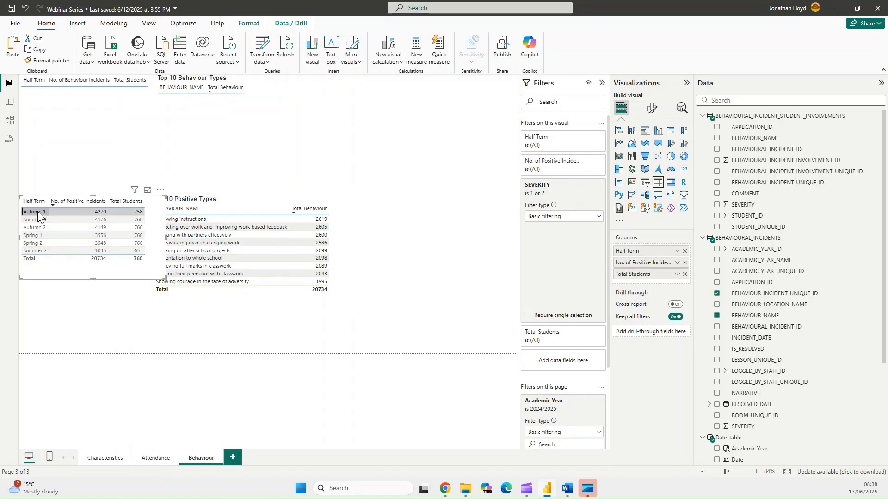
drag(336, 223, 350, 223)
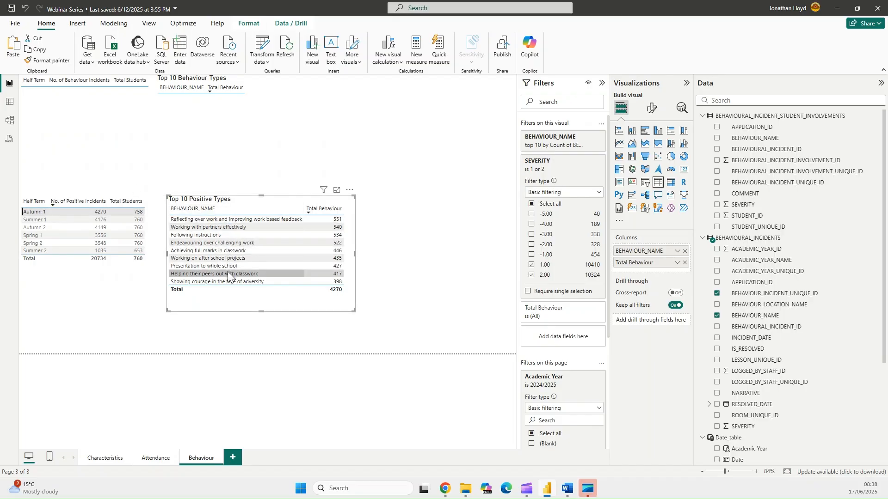
- Cross-filter the page by successive half terms in the positive incidents table, clear the selection, and sort that table by Half Term ascending
click(38, 220)
click(37, 228)
click(36, 236)
click(34, 244)
click(33, 245)
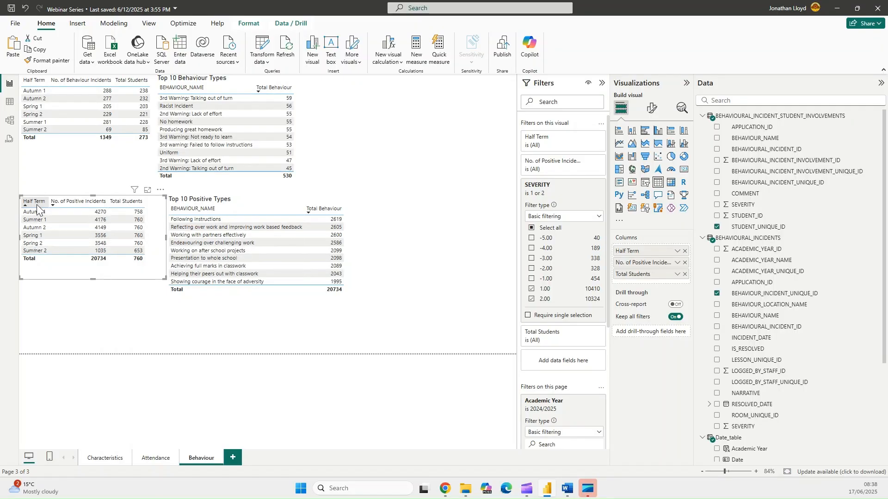
click(37, 206)
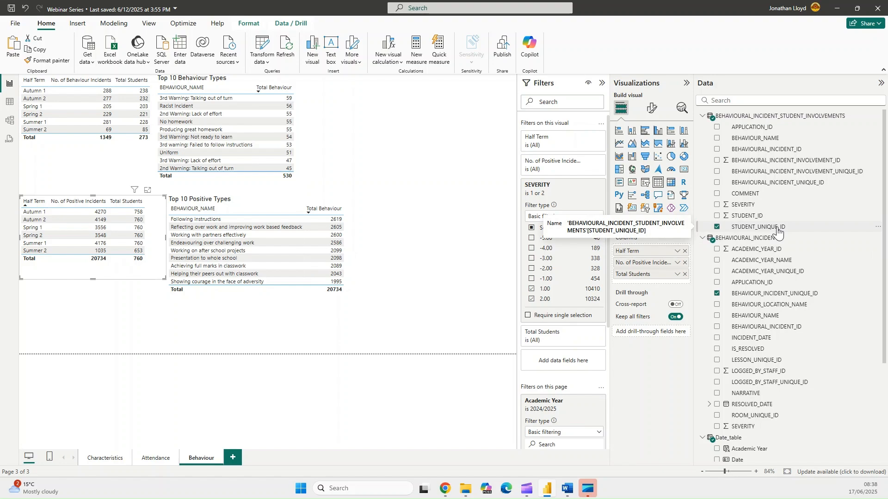
- Expand the STUDENTS table in the data model and look through its fields for the student name and registration group columns
scroll(807, 276, down, 3)
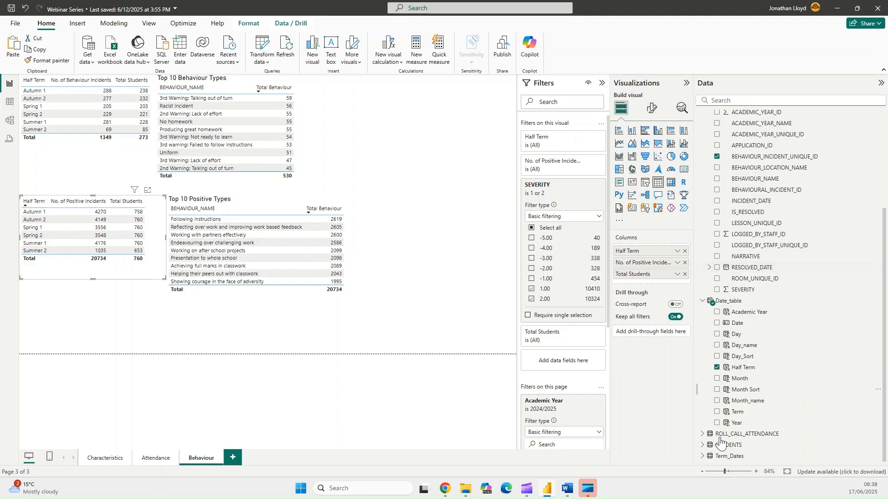
click(703, 446)
scroll(804, 364, down, 5)
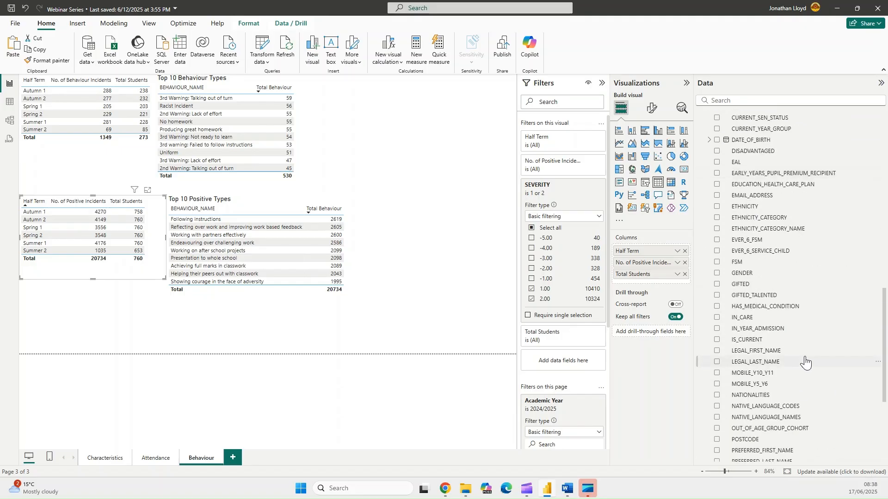
scroll(822, 339, down, 4)
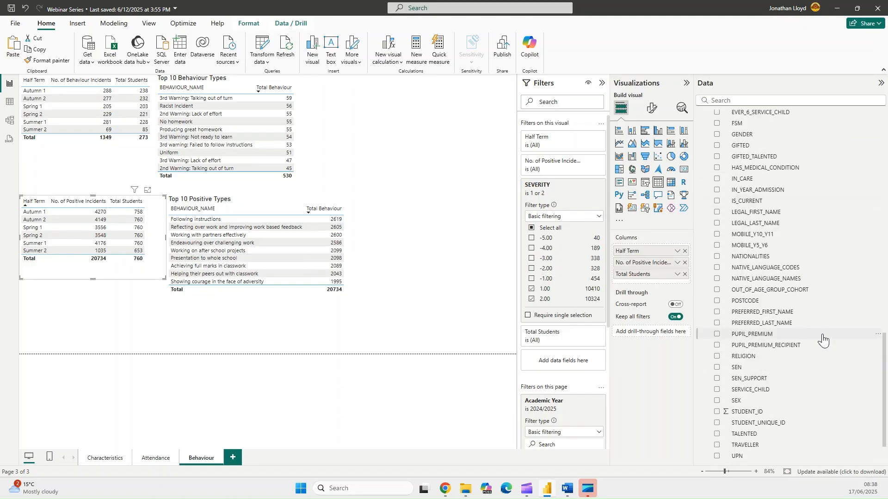
scroll(823, 341, up, 4)
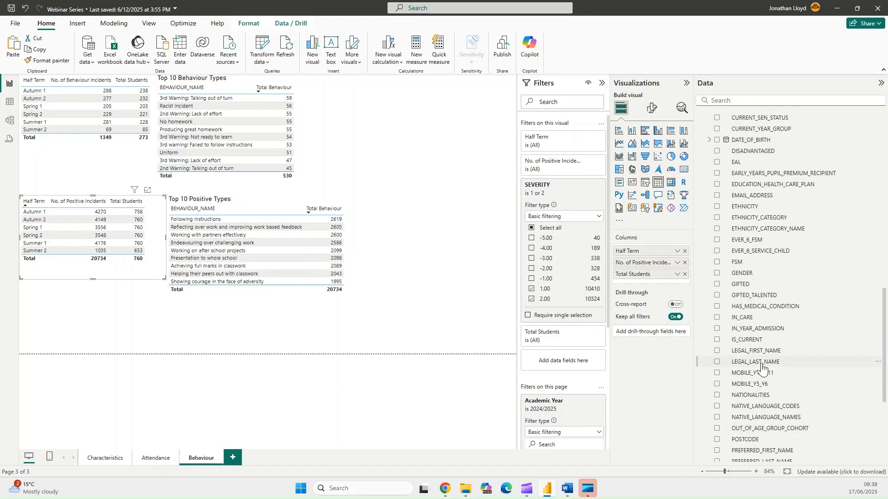
scroll(774, 367, up, 3)
scroll(814, 364, down, 5)
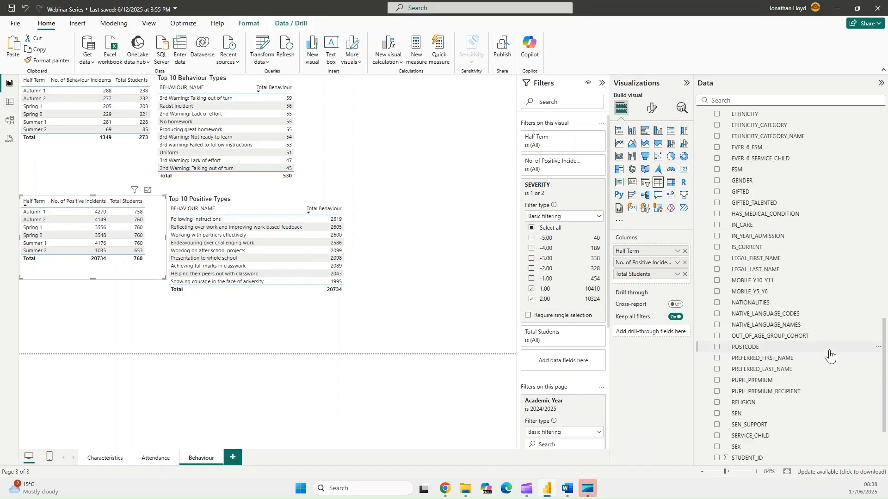
scroll(829, 353, down, 3)
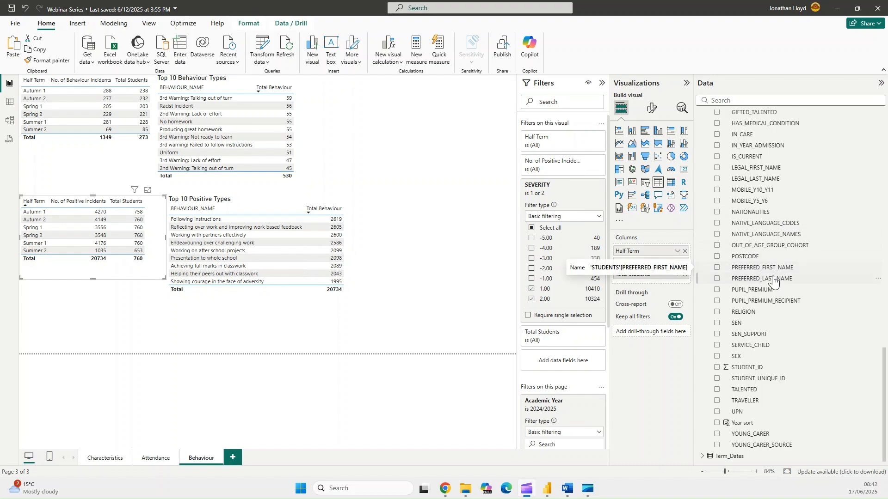
scroll(770, 280, up, 5)
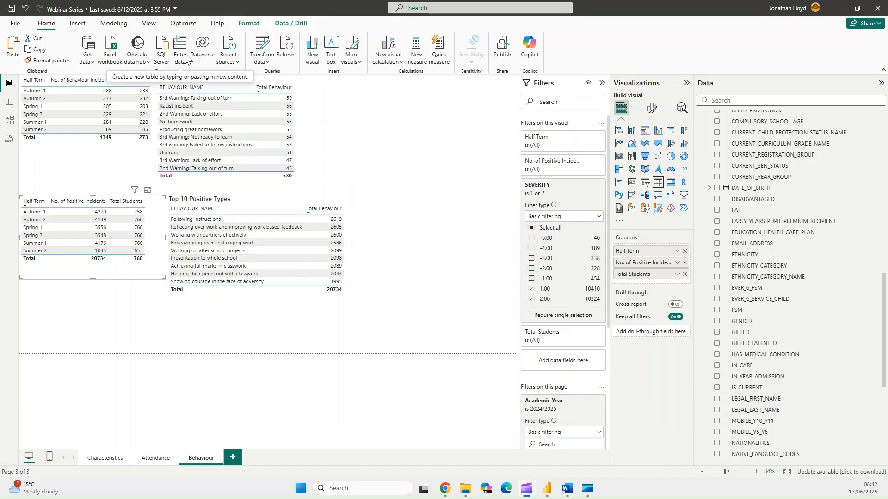
- Add a calculated column to STUDENTS: Student Name = STUDENTS[LEGAL_LAST_NAME] & ", " & STUDENTS[LEGAL_FIRST_NAME] & " (" & STUDENTS[CURRENT_REGISTRATION_GROUP] & ")"
scroll(767, 199, up, 3)
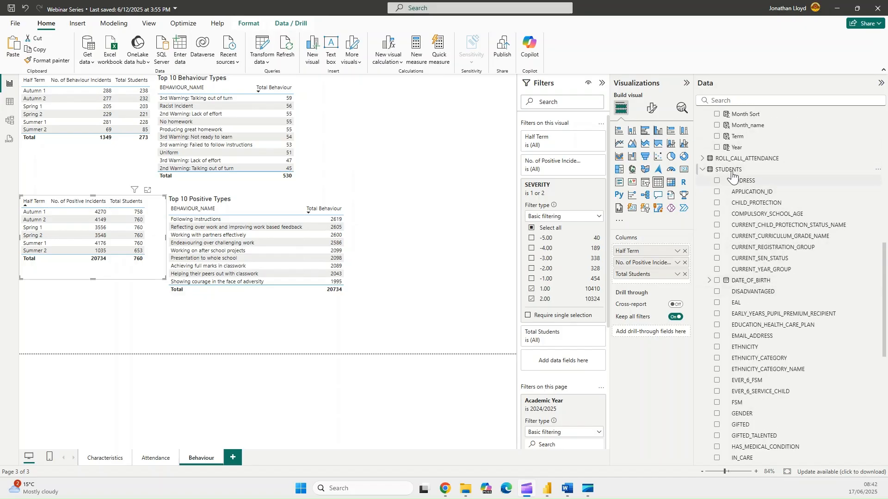
click(729, 170)
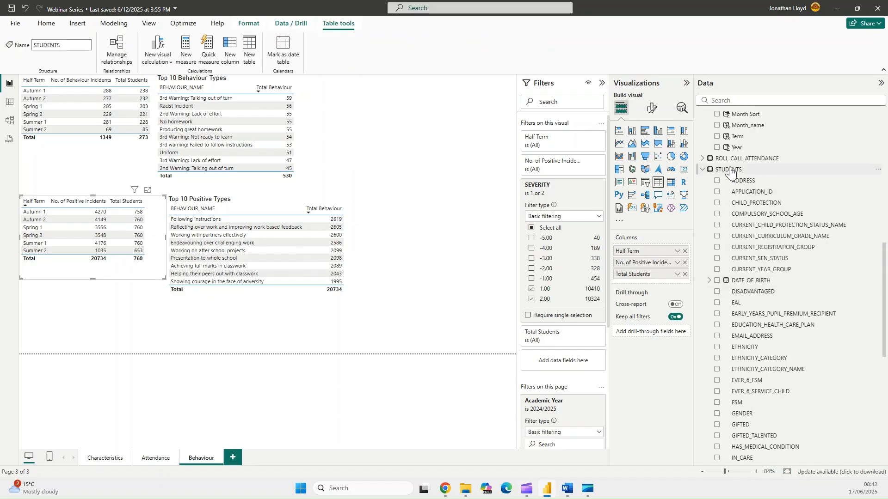
click(227, 46)
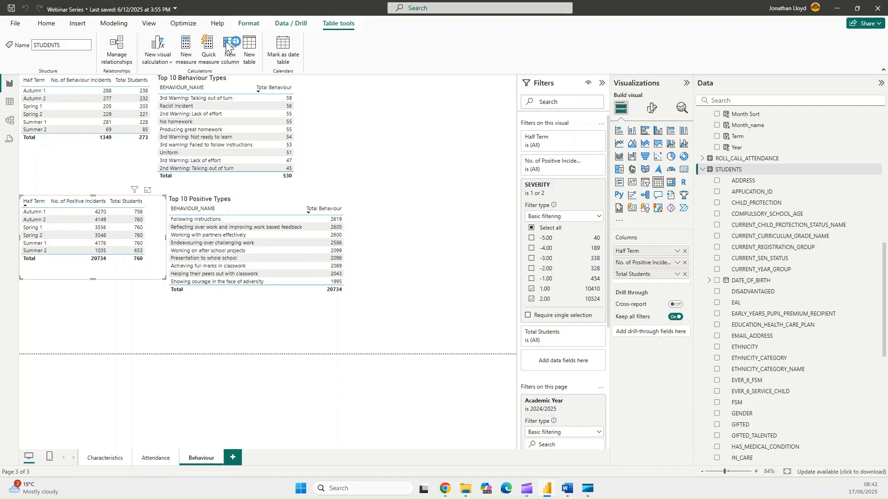
key(alt+Tab)
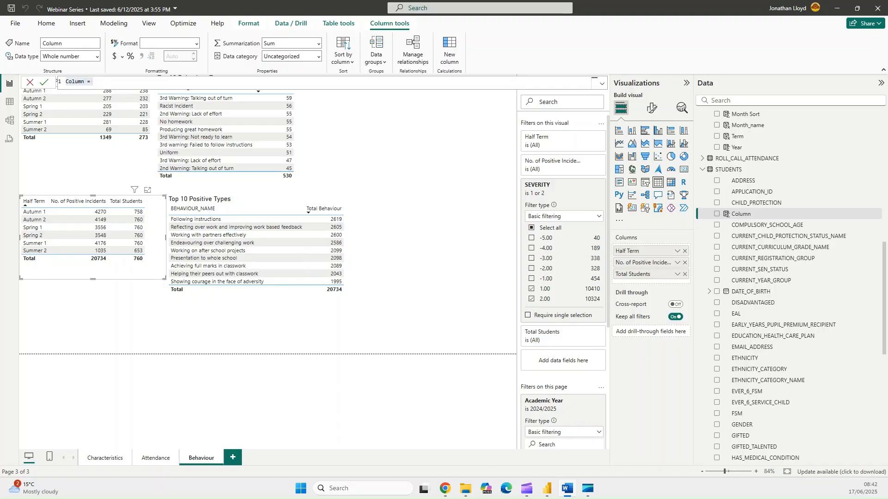
click(70, 81)
drag(70, 82, 53, 82)
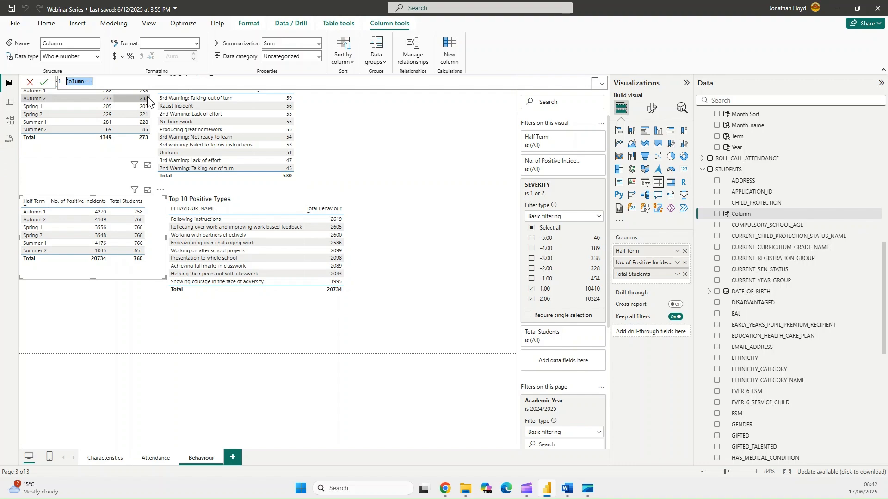
text(Student Name = STUDENTS[LEGAL_LAST_NAME] & ", " & STUDENTS[LEGAL_FIRST_NAME] & " (" & STUDENTS[CURRENT_REGISTRATION_GROUP]& ")")
key(BackSpace)
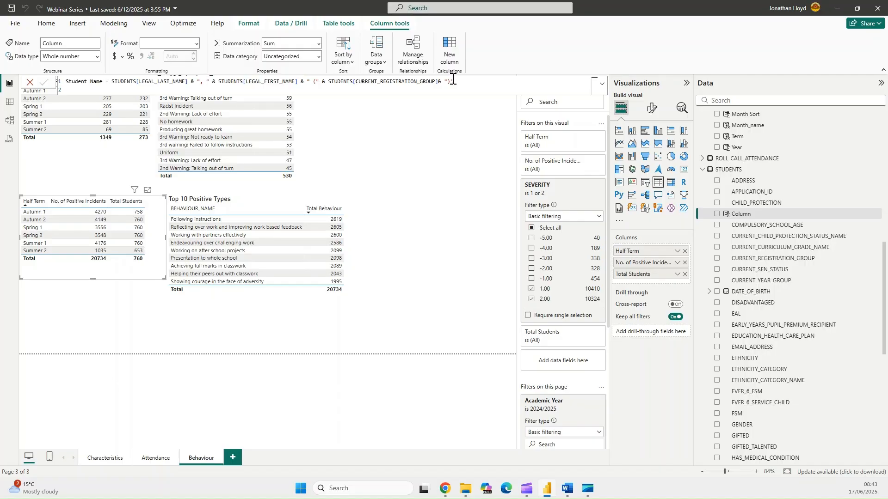
key(Return)
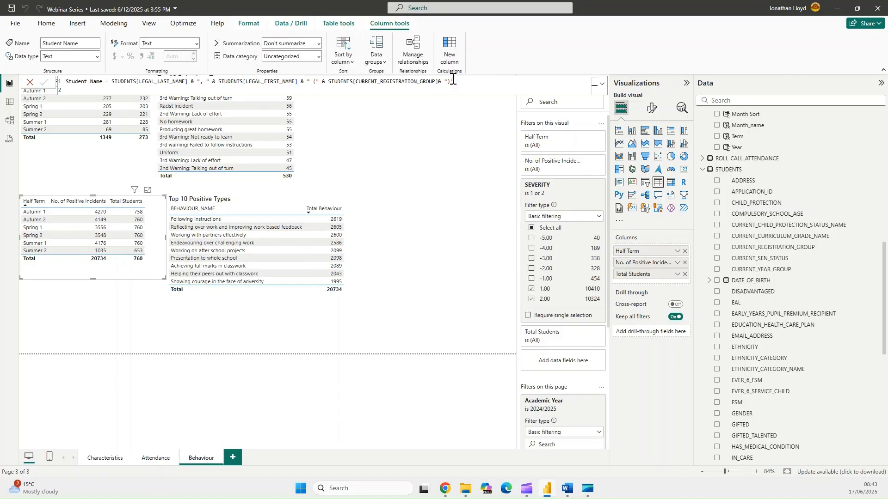
- Add a table of Student Name beside the top 10 tables, lengthen it down to the page's lower edge and look through its rows
scroll(749, 324, down, 10)
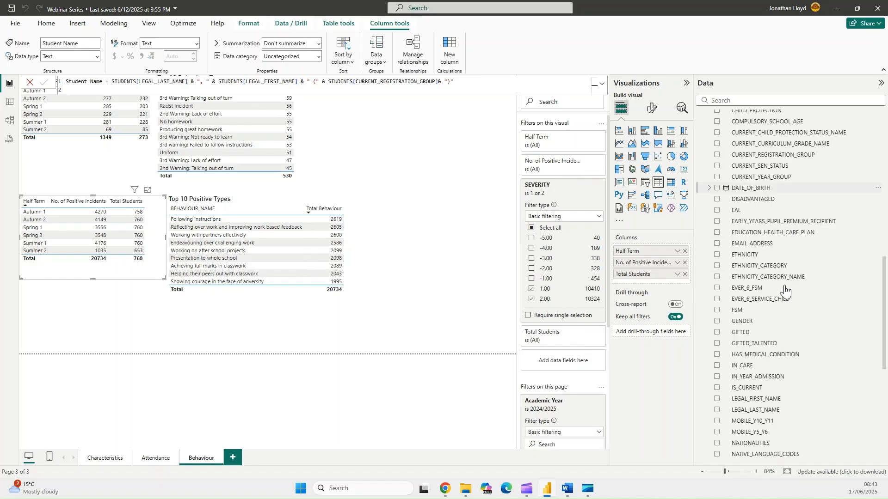
drag(766, 413, 400, 143)
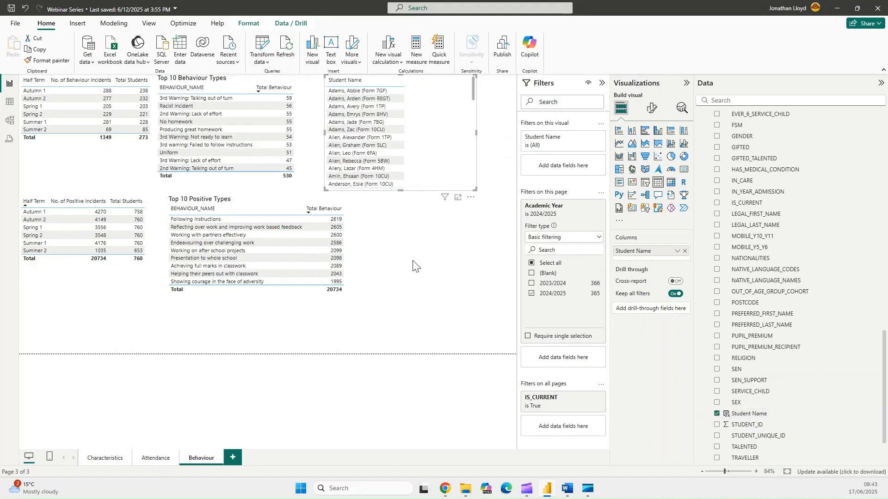
drag(401, 188, 402, 342)
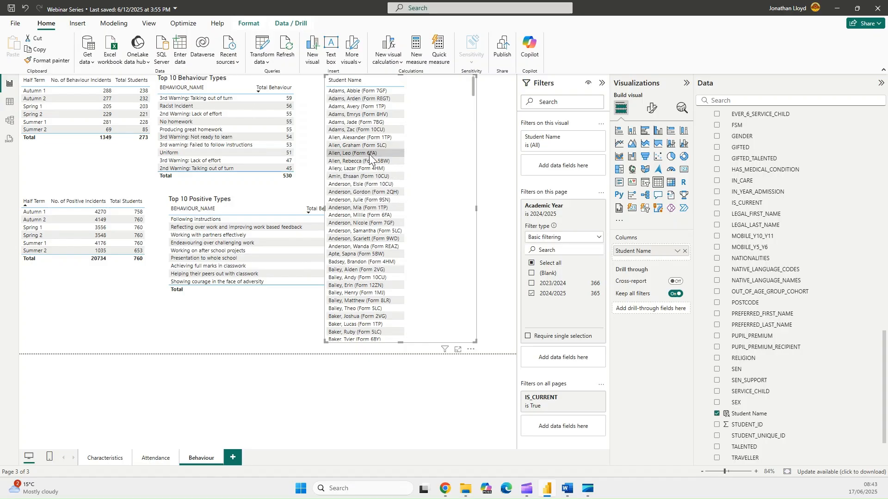
scroll(383, 154, down, 5)
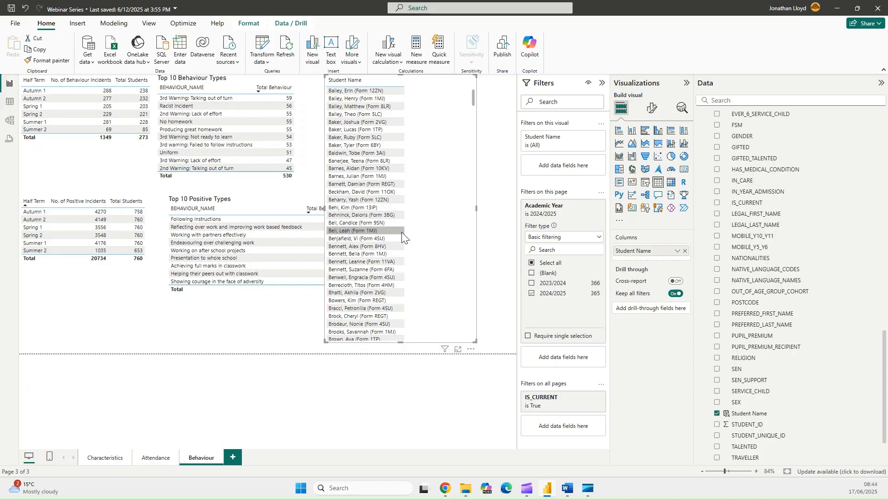
scroll(401, 232, down, 5)
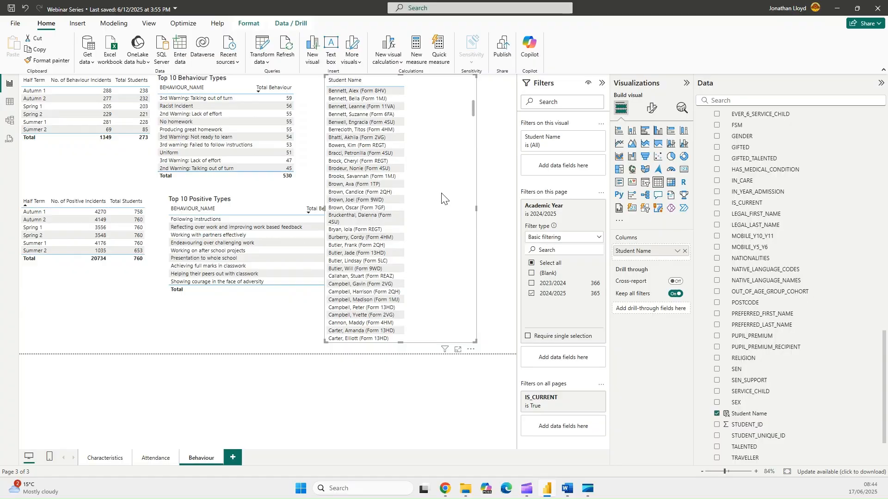
- Add STUDENT_UNIQUE_ID from BEHAVIOURAL_INCIDENT_STUDENT_INVOLVEMENTS to the student table, summarise it as Count, and widen the table to fit the column
scroll(793, 264, up, 15)
scroll(793, 263, up, 5)
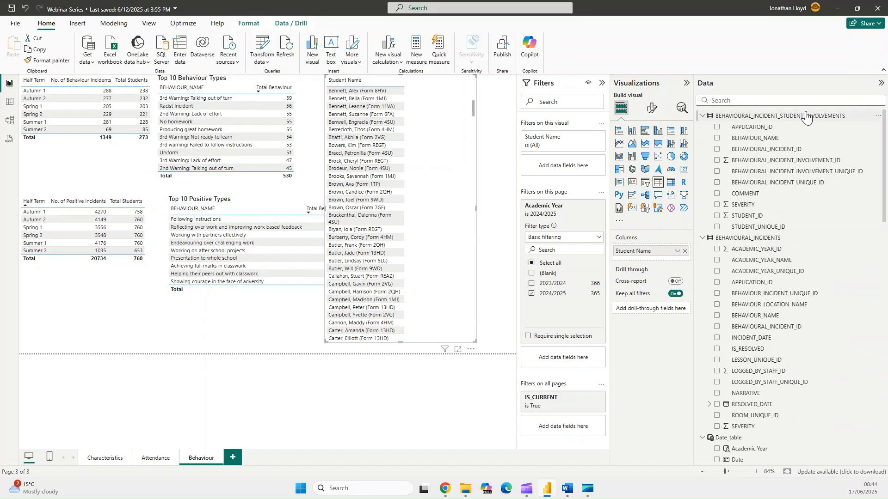
click(791, 117)
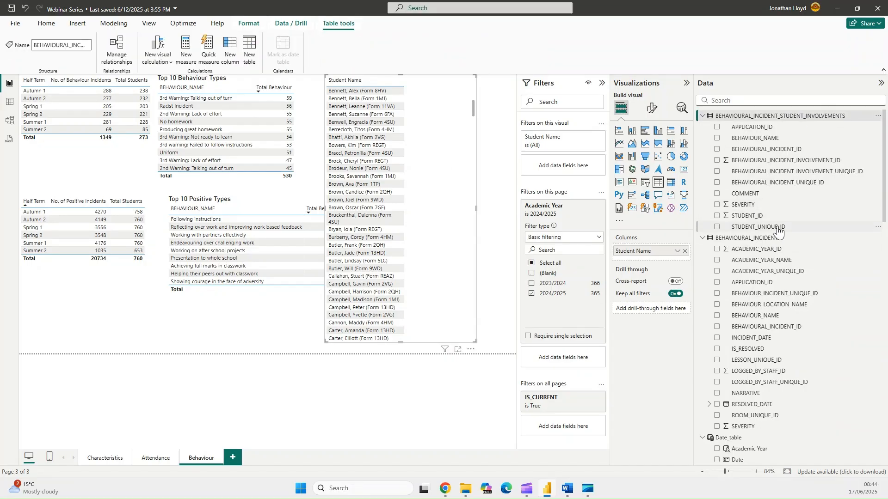
drag(780, 230, 455, 206)
click(677, 263)
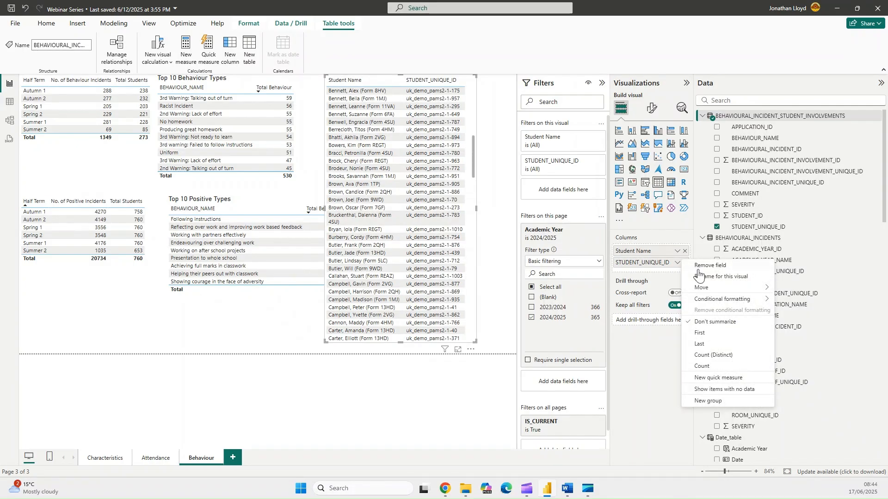
click(714, 355)
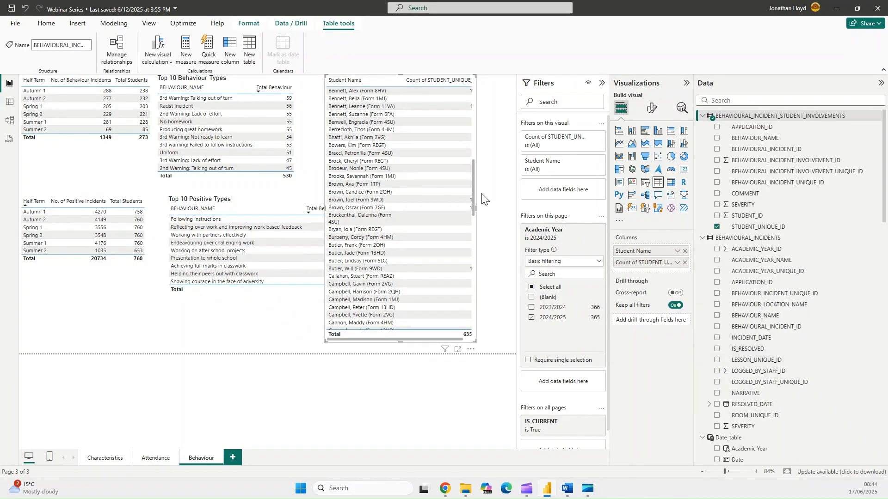
drag(475, 208, 504, 208)
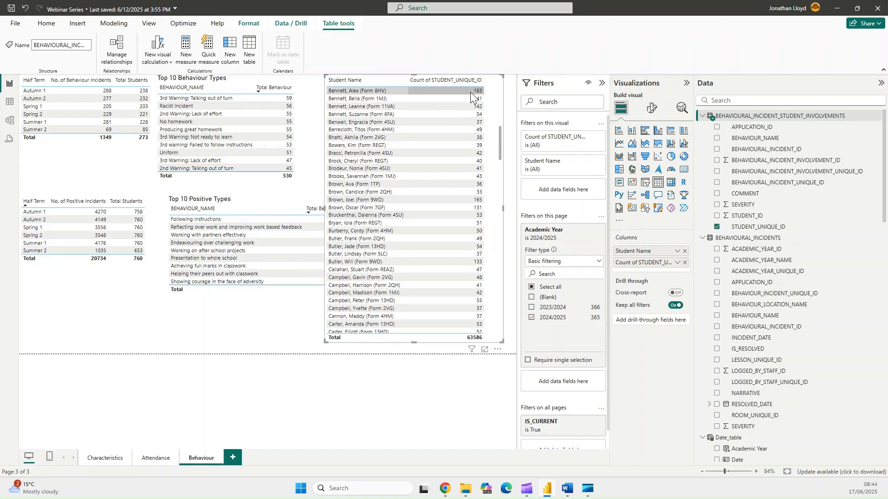
- Rename the student table's count column to "Total Behaviours" and narrow the table to fit its columns
click(678, 263)
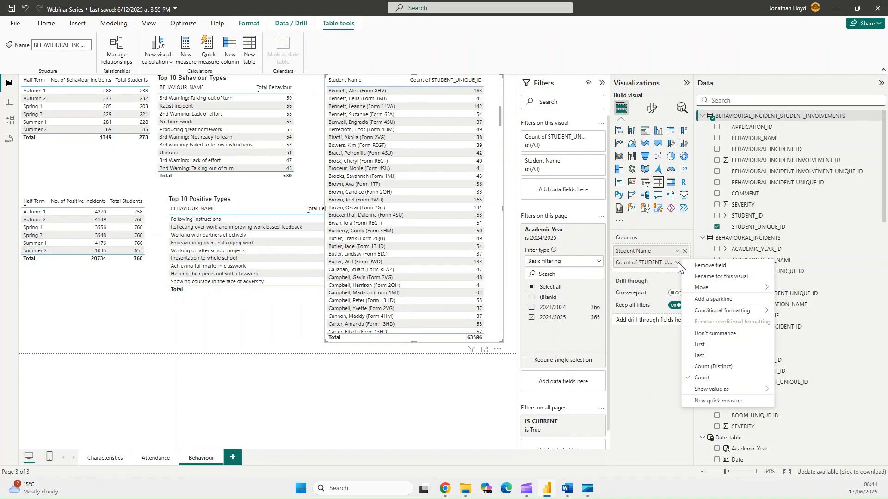
click(719, 277)
text(Tot)
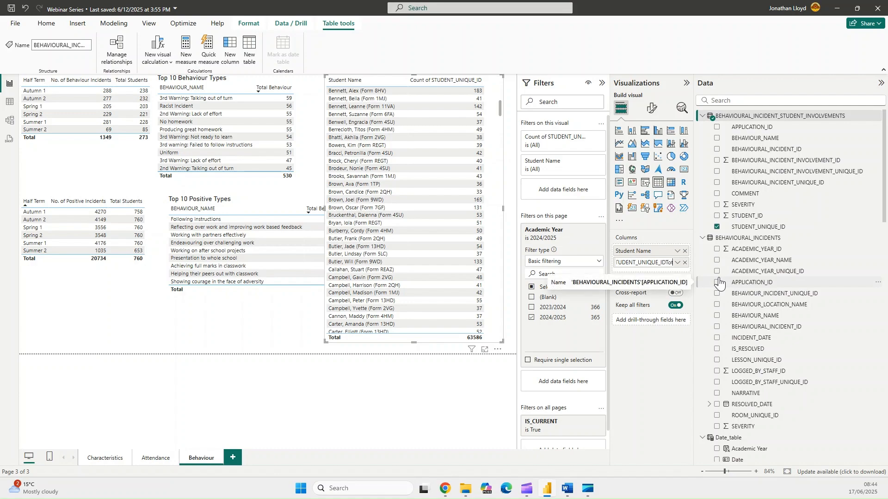
key(BackSpace)
key(BackSpace)
key(BackSpace)
key(BackSpace)
key(BackSpace)
key(BackSpace)
key(BackSpace)
key(BackSpace)
key(BackSpace)
key(BackSpace)
key(BackSpace)
key(BackSpace)
key(BackSpace)
key(BackSpace)
key(BackSpace)
key(BackSpace)
key(BackSpace)
key(BackSpace)
key(BackSpace)
key(BackSpace)
text(Total Behaviours)
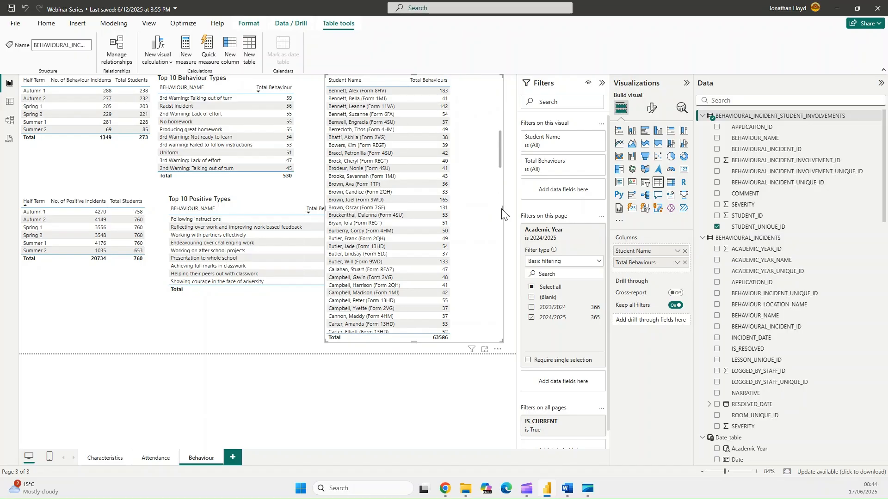
drag(503, 213, 465, 213)
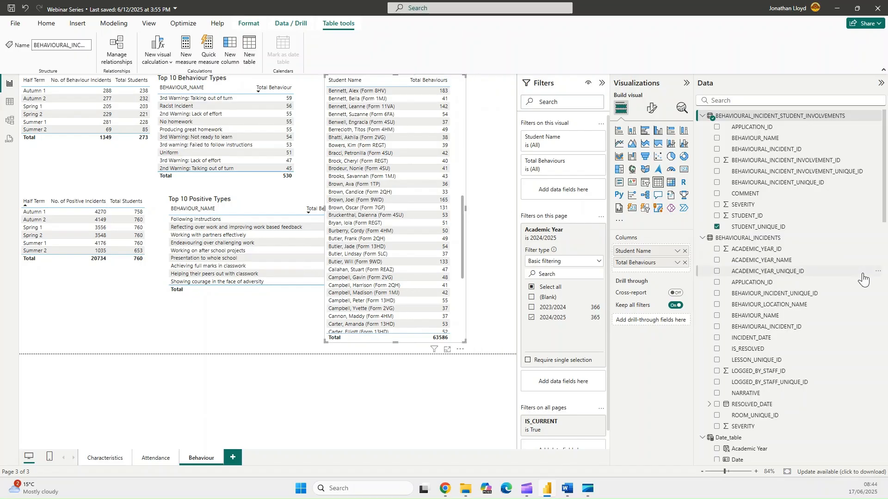
- Filter the student table with an advanced filter on SEVERITY from the student involvements table, showing values less than 0
drag(757, 207, 573, 190)
click(598, 194)
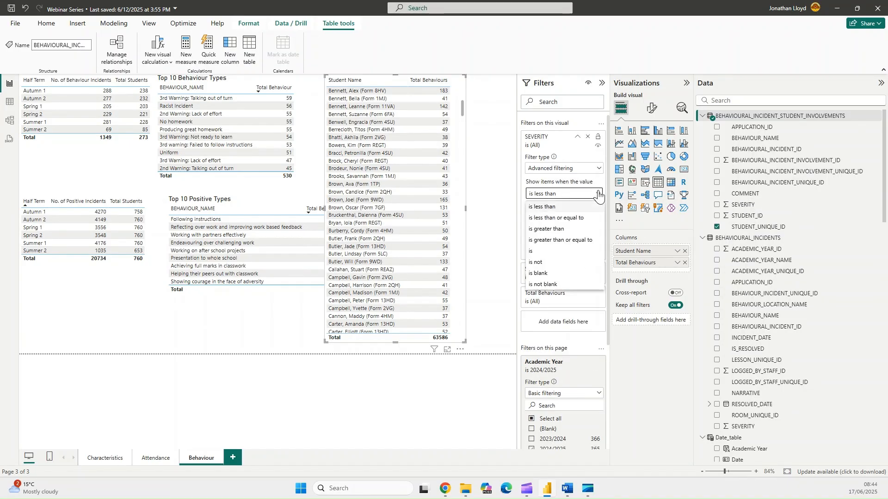
click(598, 194)
click(596, 169)
click(555, 193)
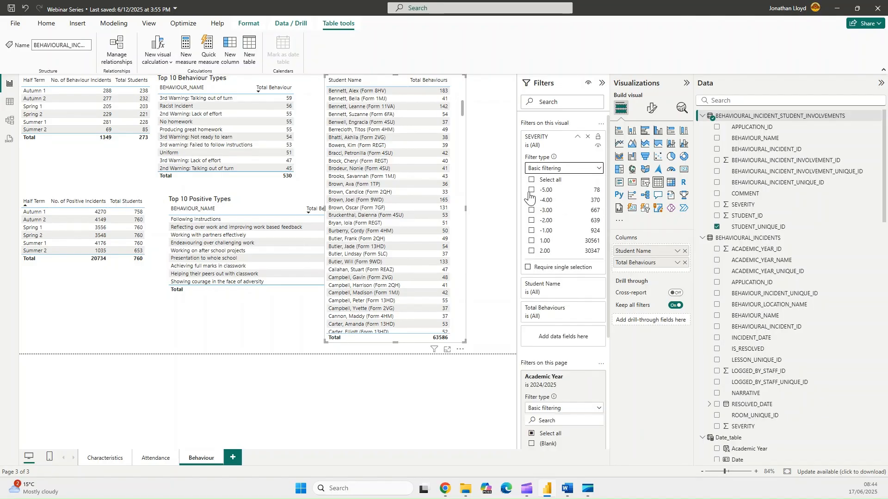
click(597, 169)
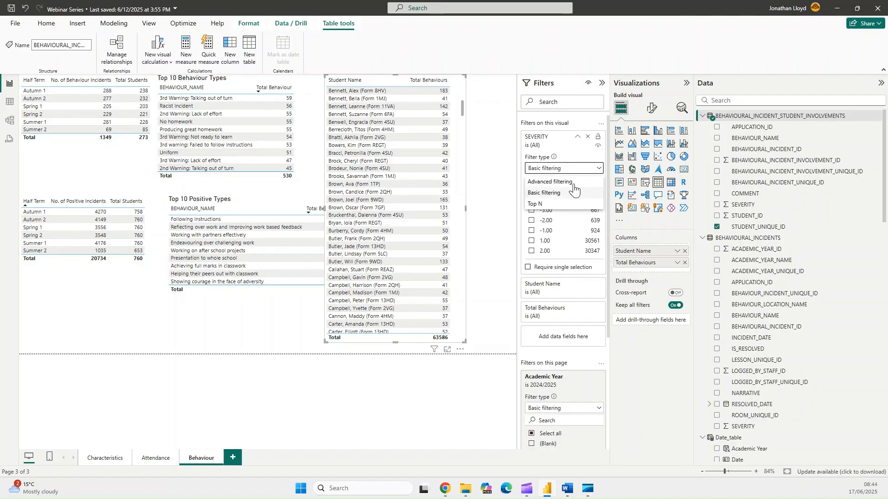
click(554, 182)
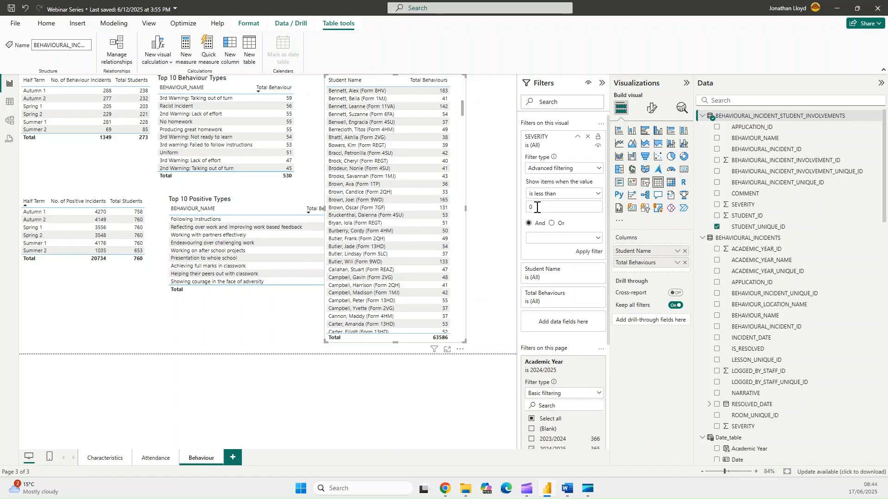
click(593, 252)
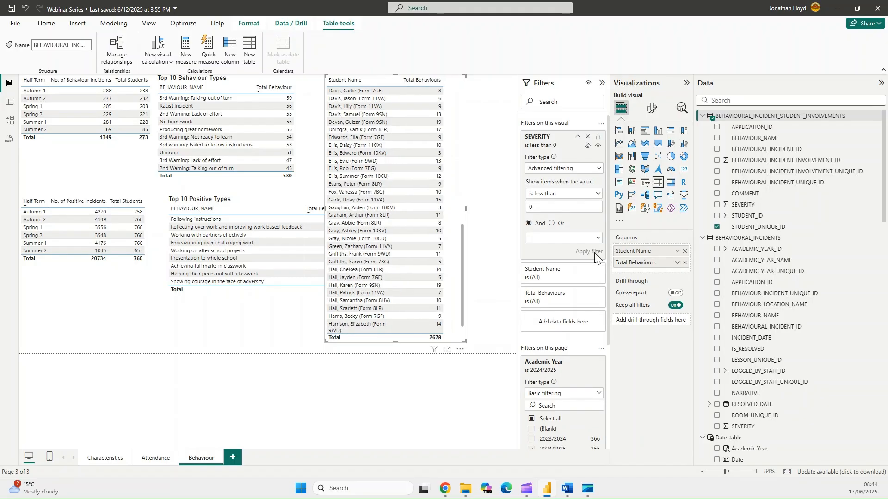
- Sort the student table by Total Behaviours in descending order and set its Student Name filter to Top N, showing the top 10
click(428, 82)
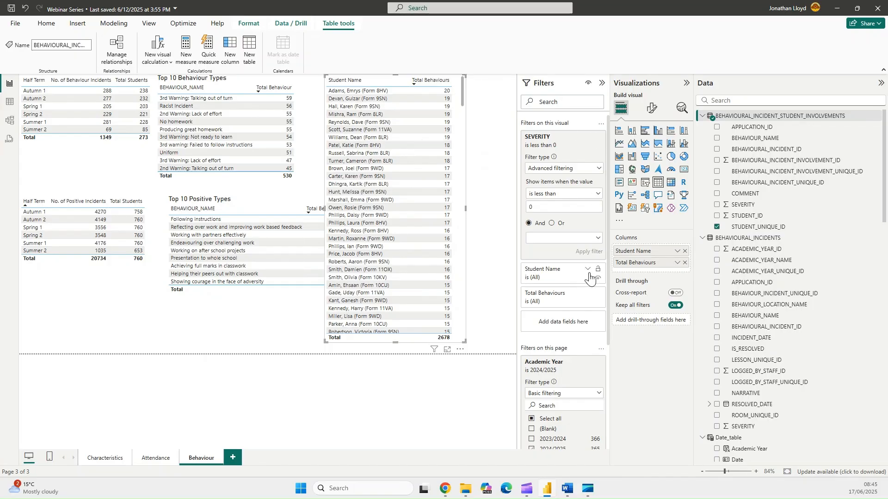
click(587, 294)
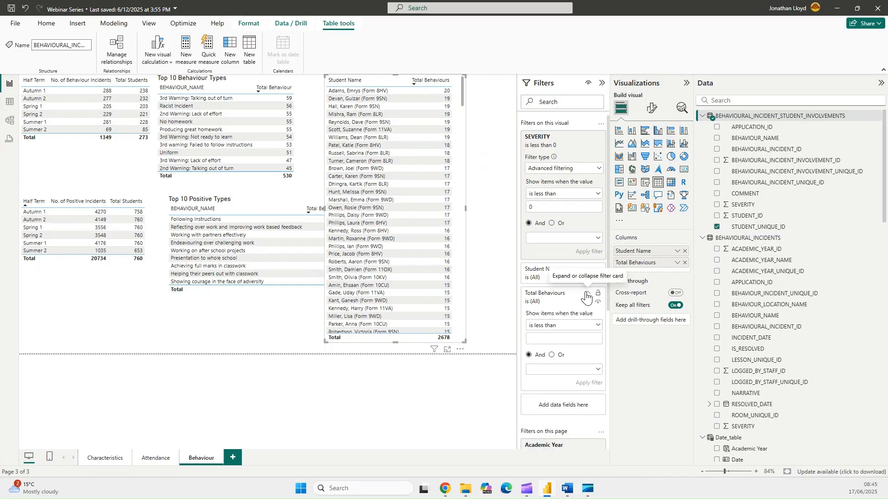
click(589, 271)
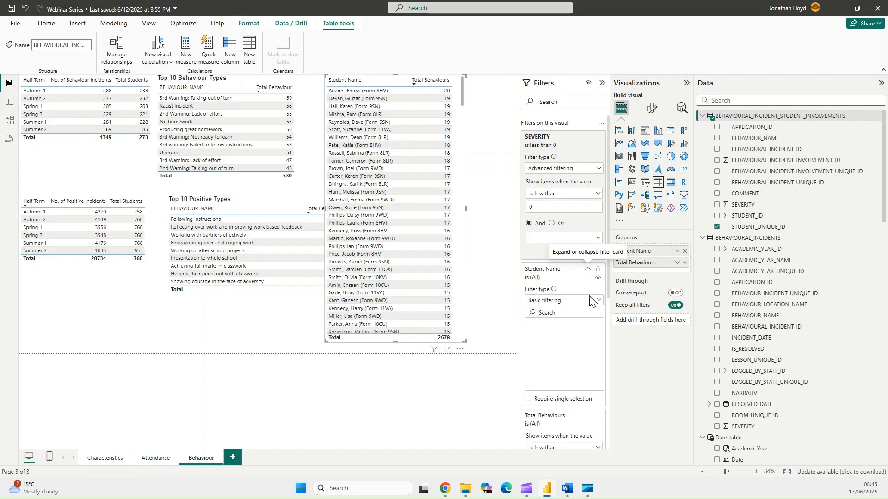
click(597, 301)
click(543, 337)
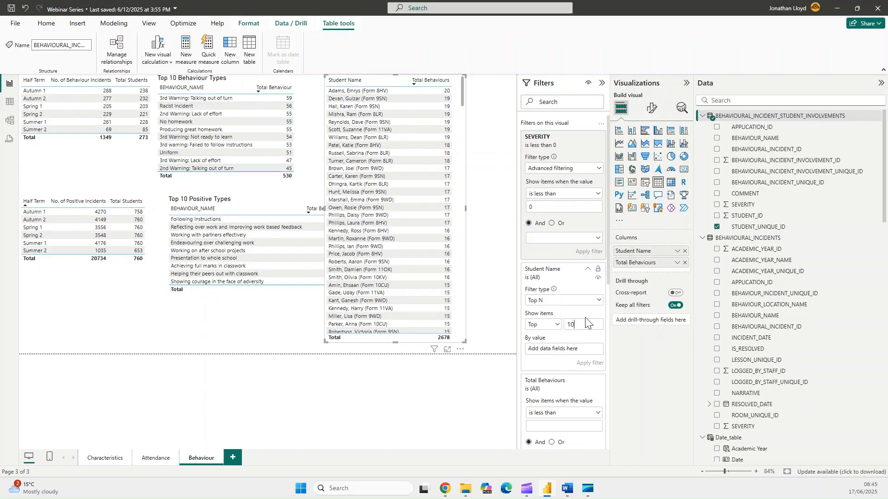
- Rank the student table's Top N filter by Count of STUDENT_UNIQUE_ID, apply it, and shorten the table to fit its rows
drag(776, 227, 587, 352)
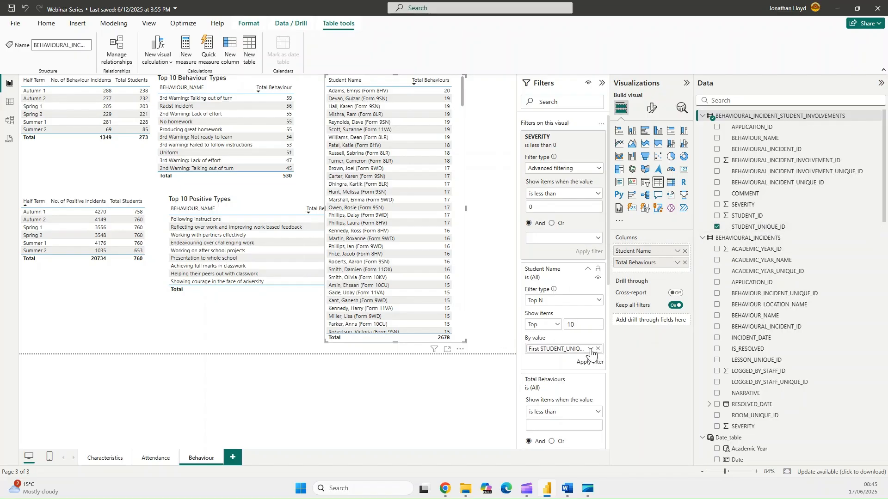
click(592, 350)
click(612, 390)
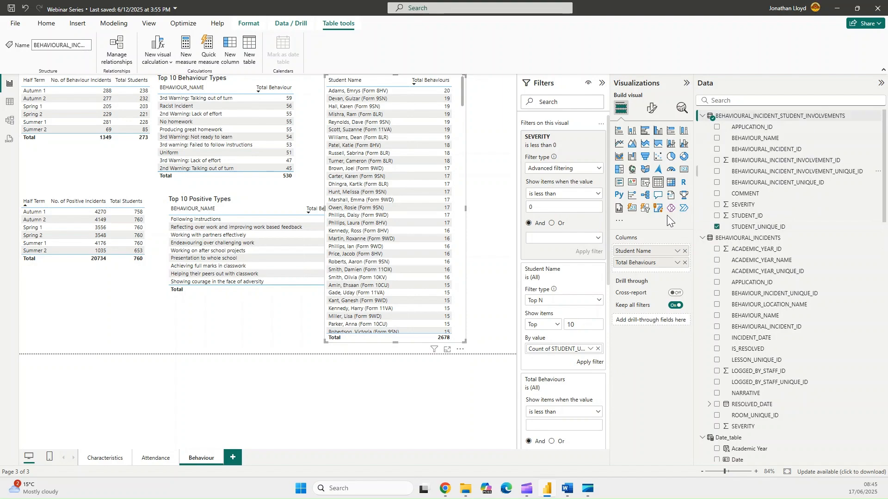
click(589, 361)
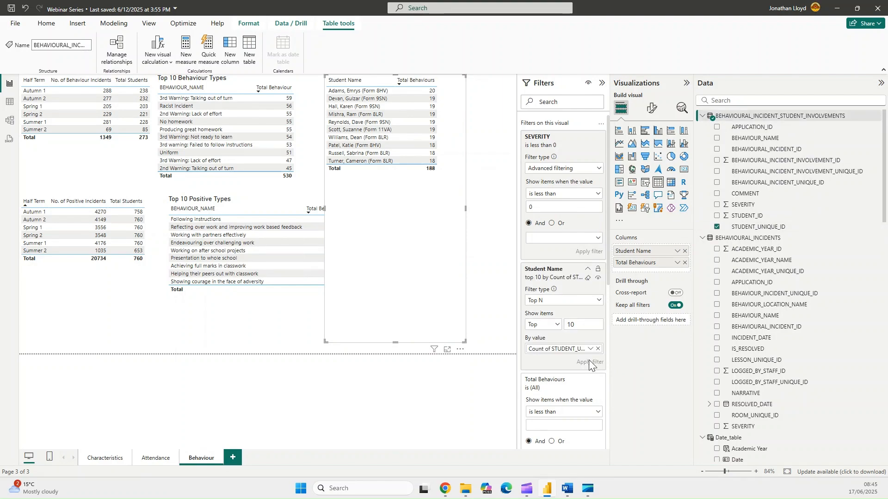
drag(396, 341, 395, 187)
- Select individual students in the Total Behaviours table to check how they cross-filter the other tables, and clear the selection
click(355, 92)
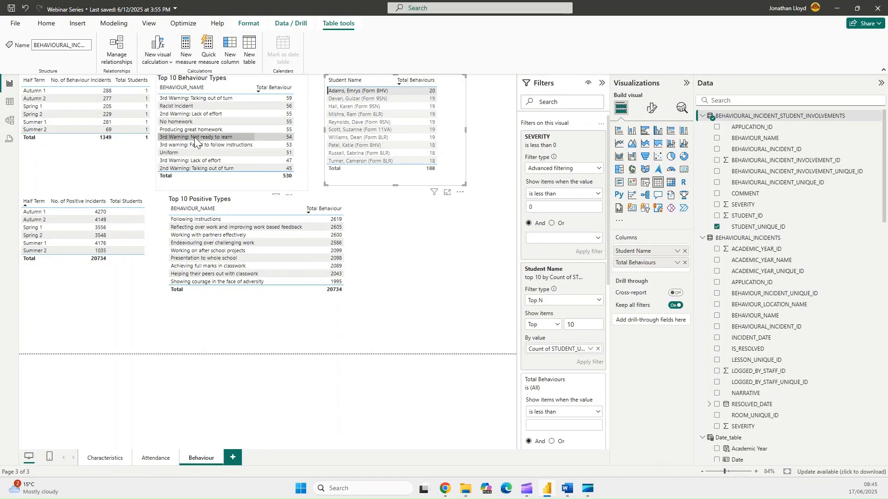
click(346, 99)
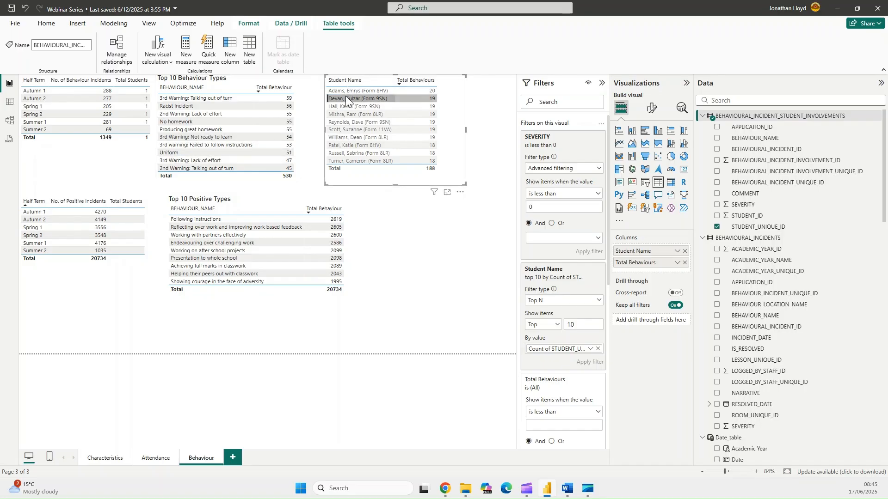
click(346, 107)
click(346, 107)
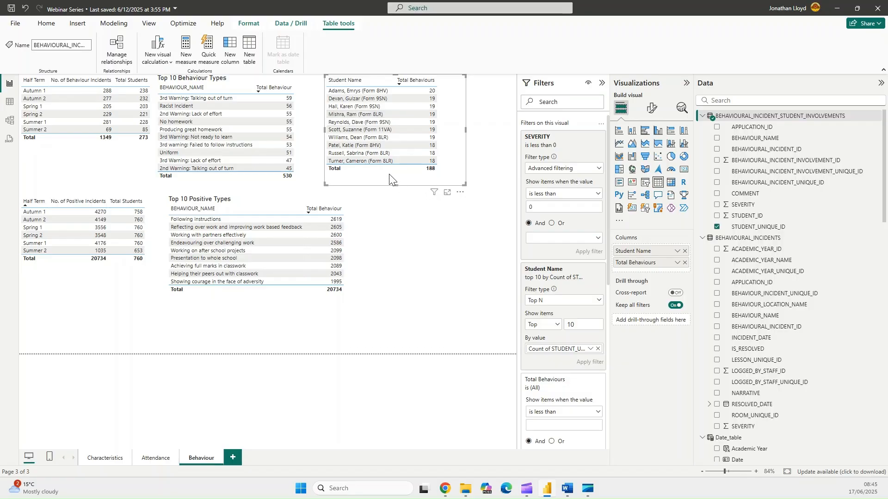
- Duplicate the top 10 student table and place the copy beside the Top 10 Positive Types table
key(ctrl+c)
key(ctrl+v)
drag(389, 177, 420, 298)
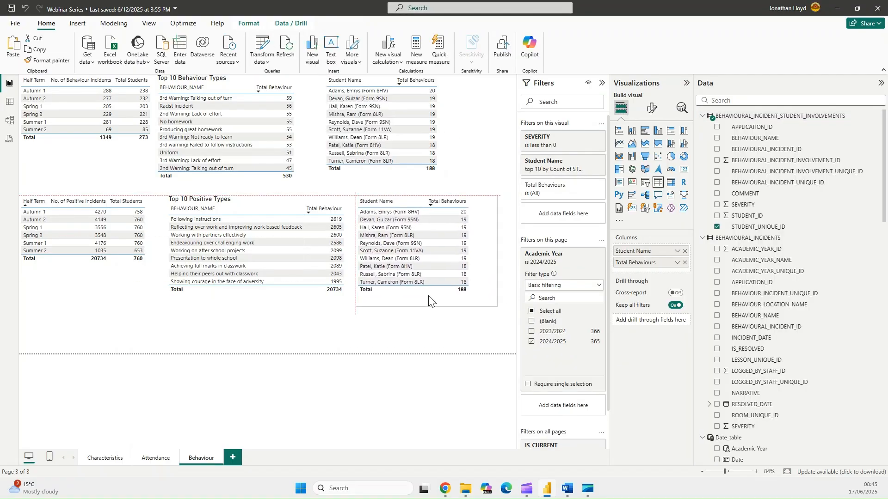
- Change the copied student table's SEVERITY filter to show values greater than 0 and apply it
click(589, 163)
click(589, 163)
click(578, 137)
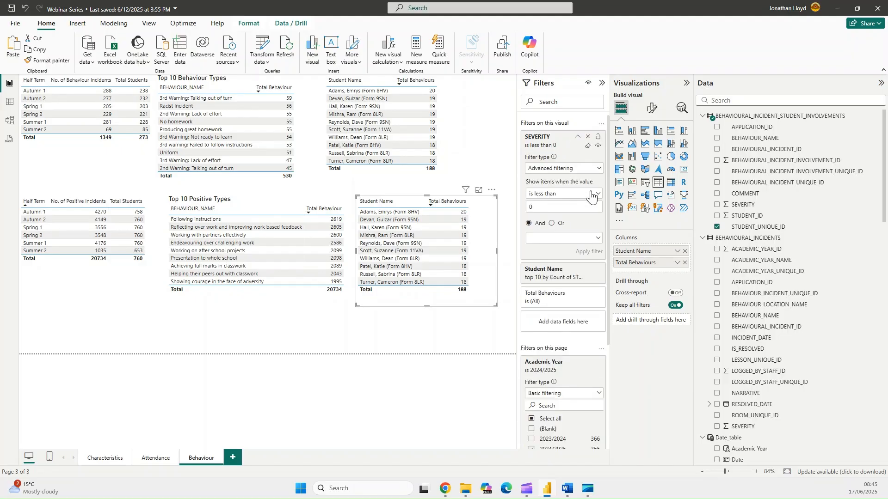
click(589, 193)
click(562, 232)
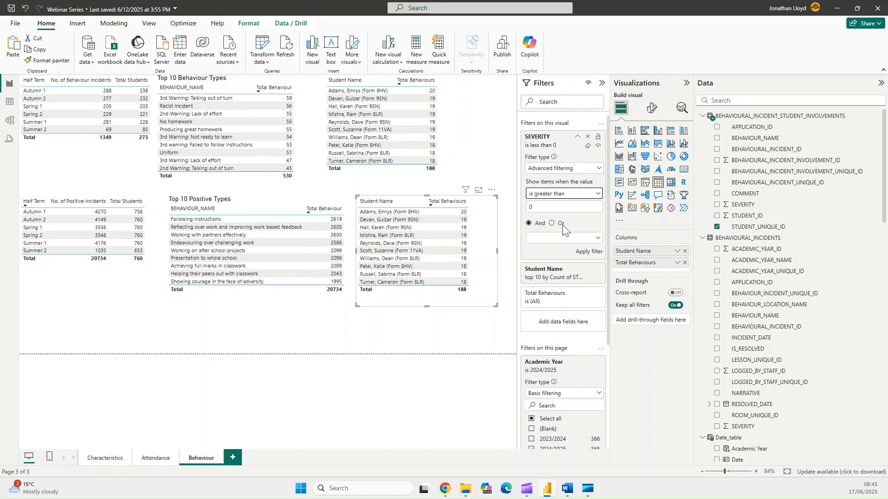
click(587, 252)
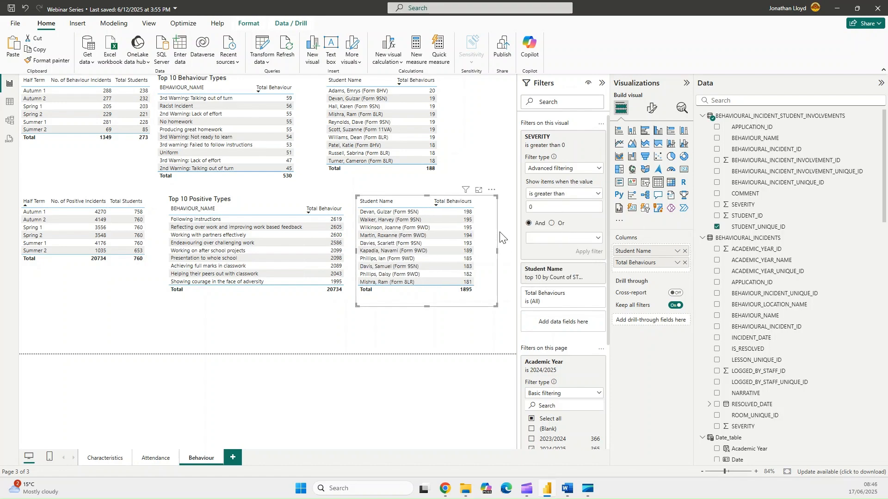
- Rename the copied student table's count column to "Total Positives"
click(677, 265)
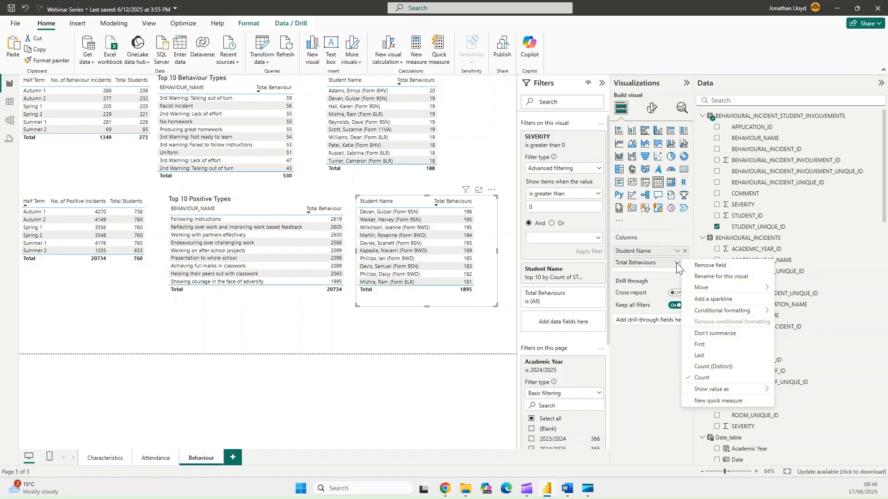
click(716, 278)
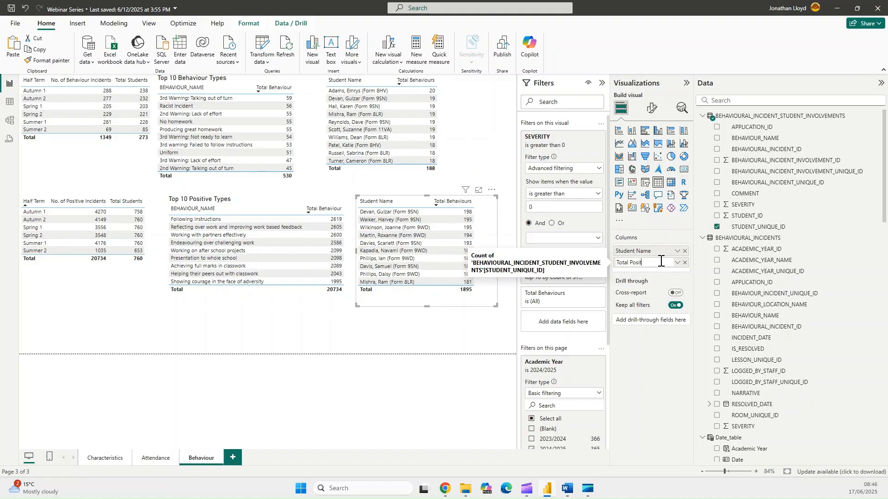
key(Return)
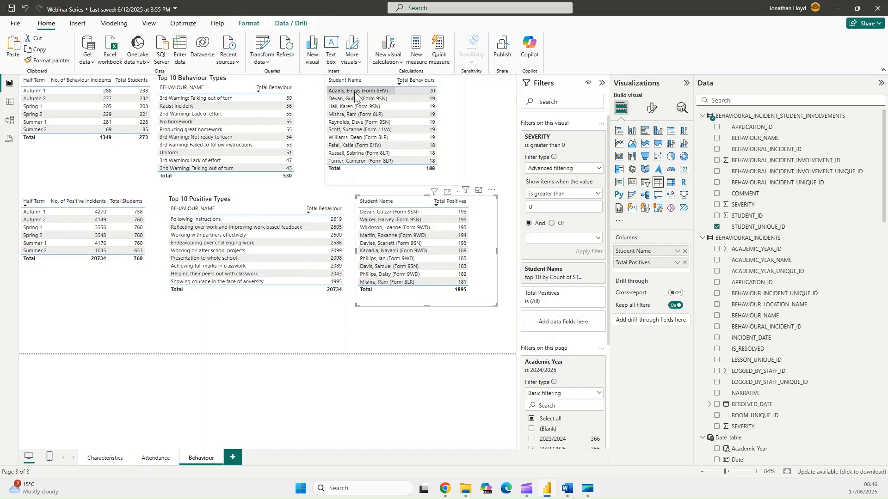
- Select individual students in the Total Positives table to check how they cross-filter the page, and clear the selection
click(385, 214)
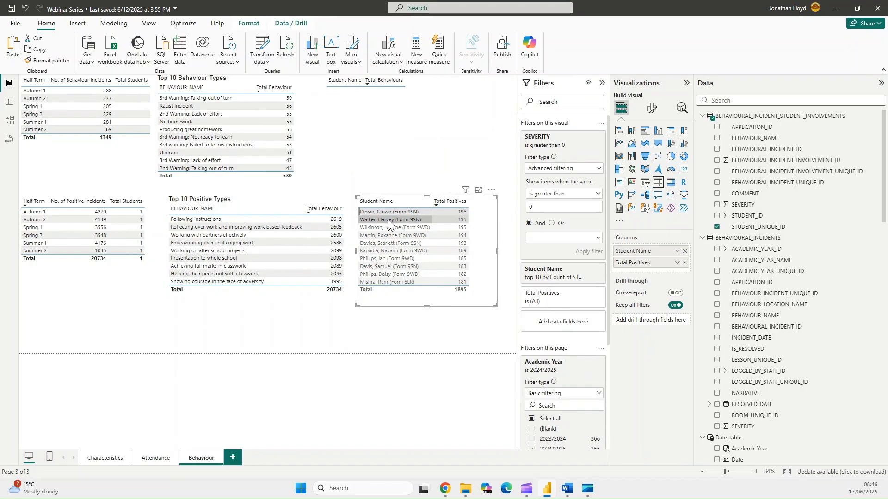
click(387, 220)
click(382, 227)
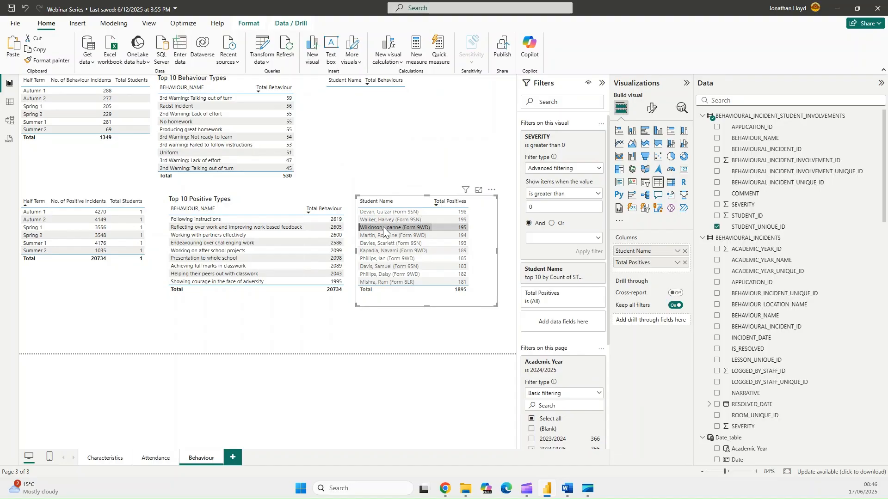
click(383, 226)
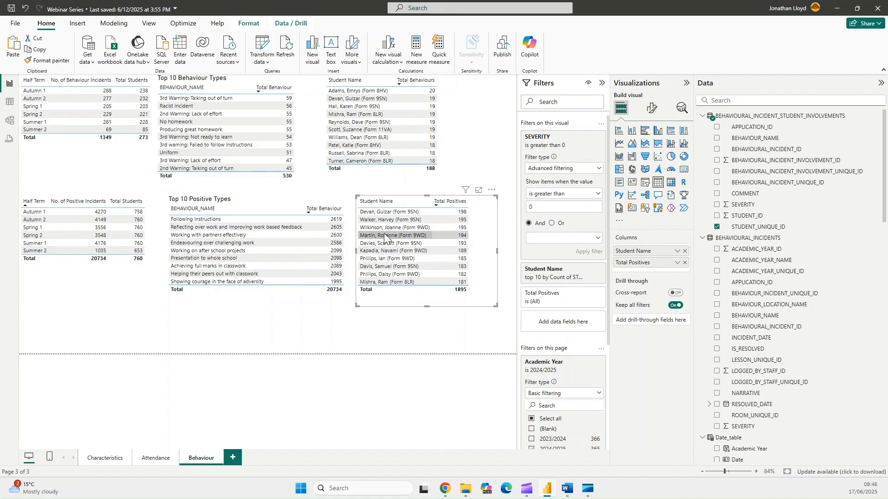
click(384, 236)
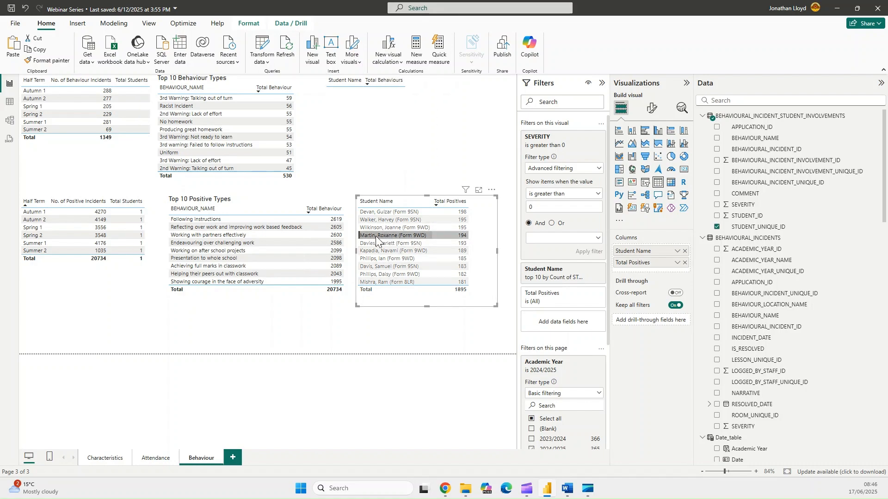
click(376, 239)
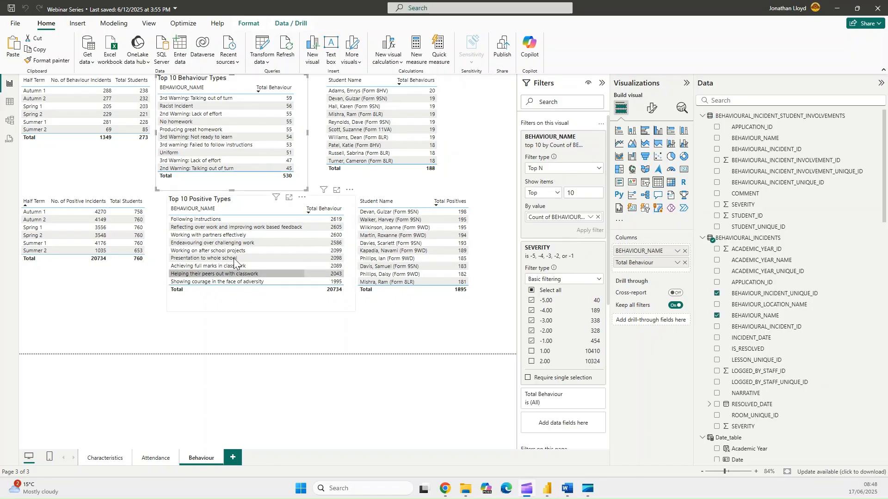
- Compare cross-filtering by selecting "3rd Warning: Talking out of turn", "Racist Incident" and a student row, and clear the selection
click(179, 129)
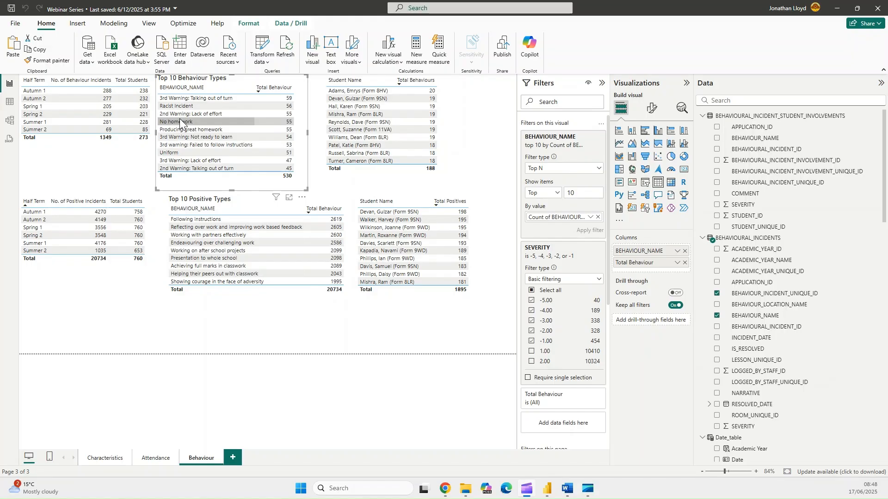
click(361, 102)
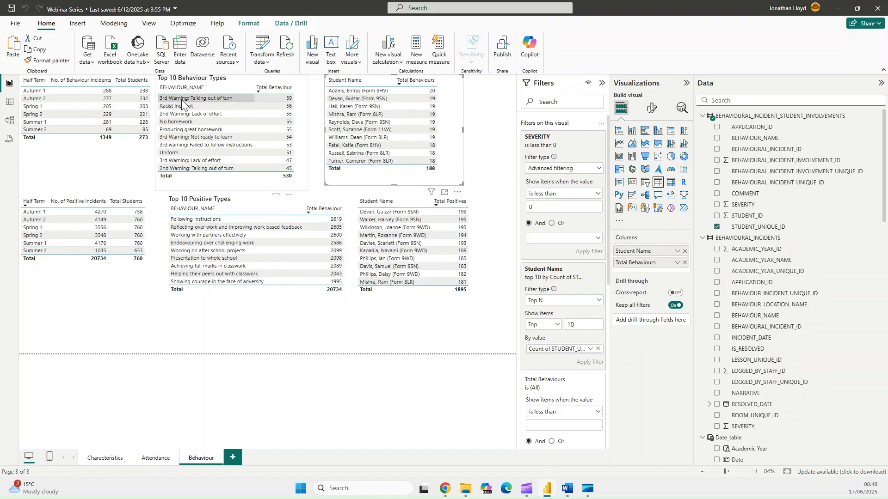
click(182, 101)
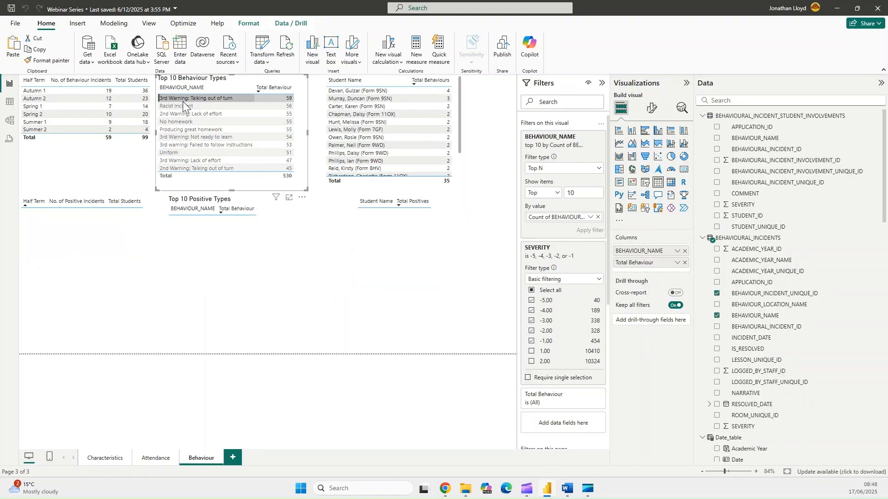
scroll(396, 101, down, 2)
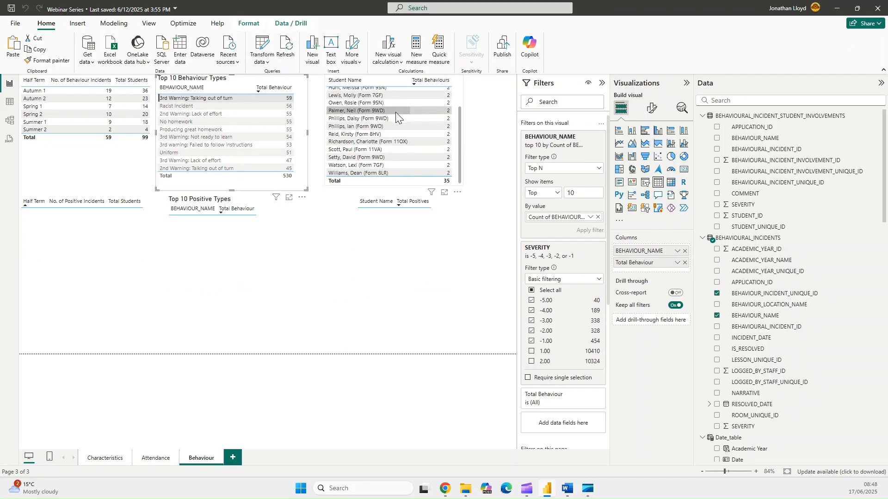
scroll(395, 112, up, 3)
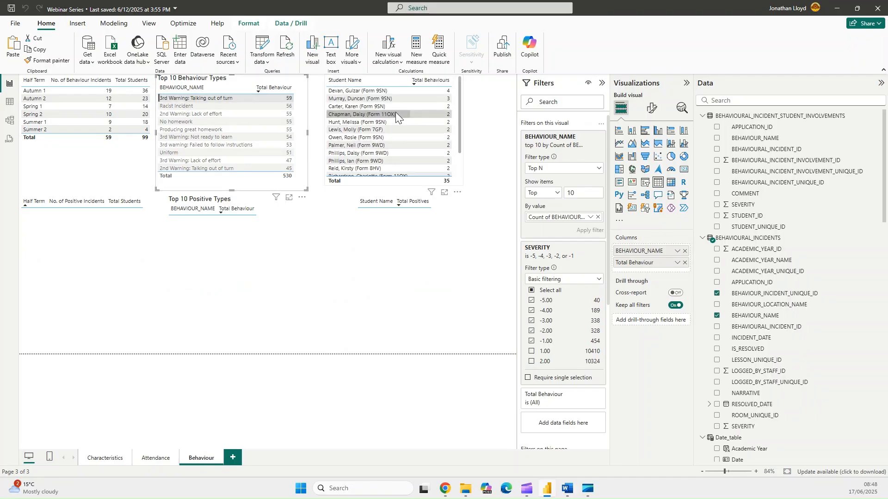
click(190, 105)
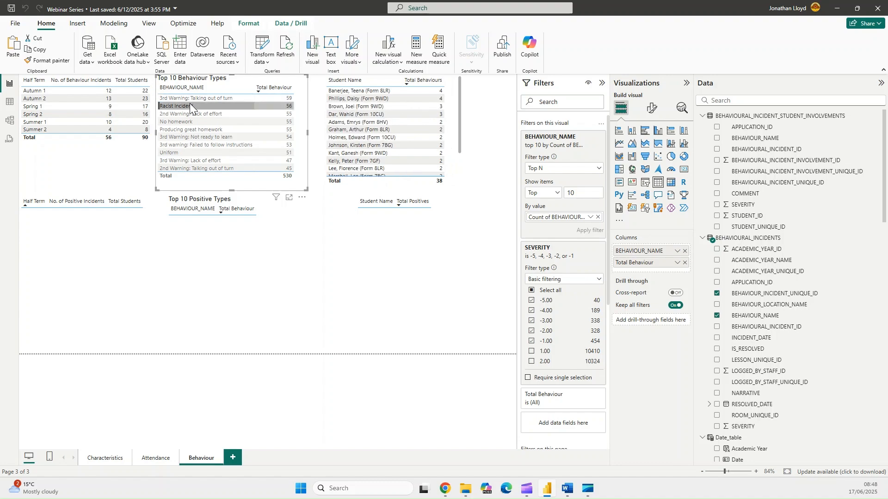
click(267, 107)
click(350, 98)
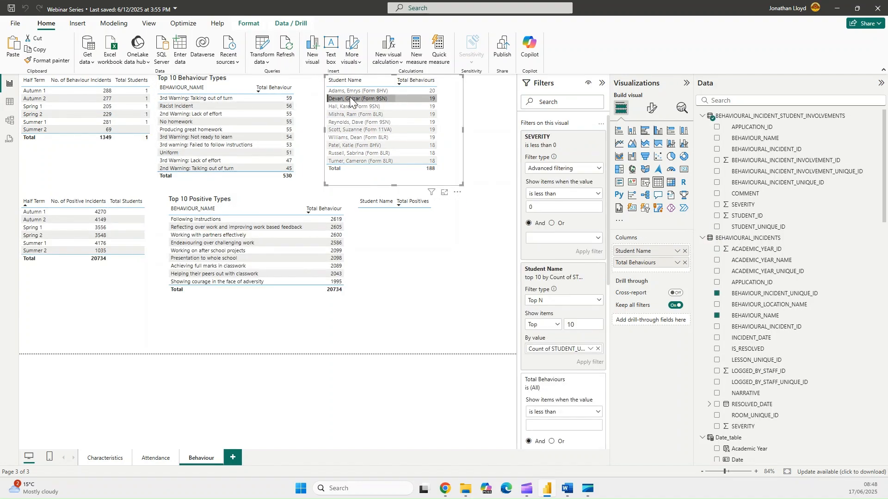
click(350, 99)
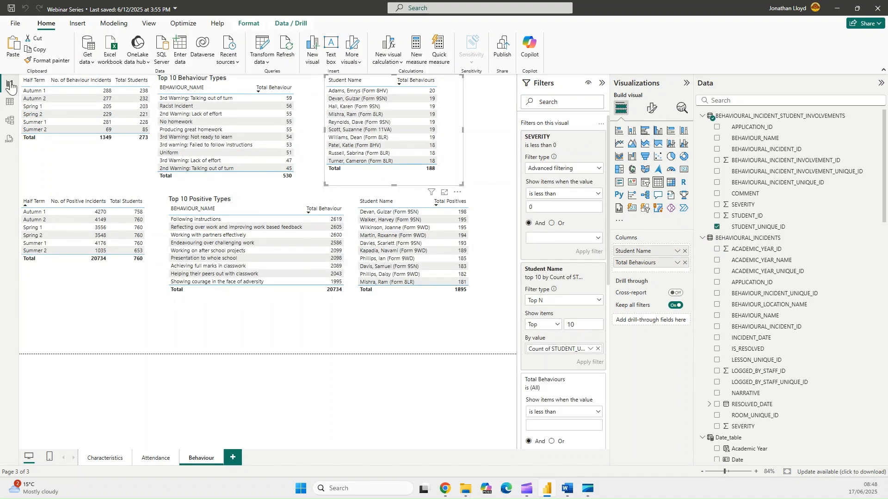
- Set the cross-filter direction between BEHAVIOURAL_INCIDENTS and BEHAVIOURAL_INCIDENT_STUDENT_INVOLVEMENTS to Both in the data model and apply the change
click(10, 124)
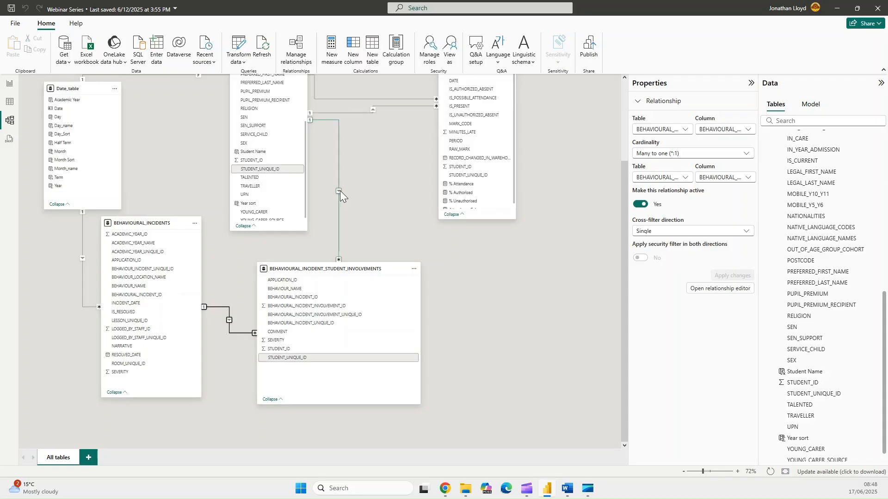
click(340, 191)
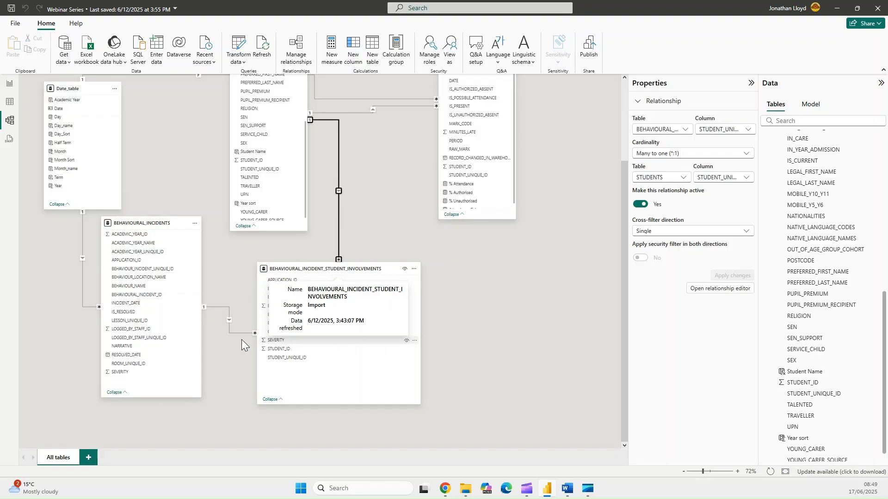
click(229, 322)
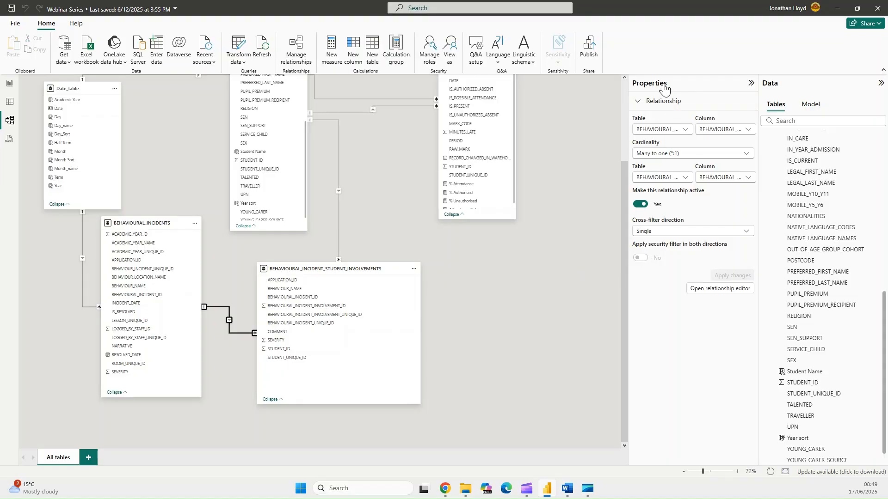
click(674, 234)
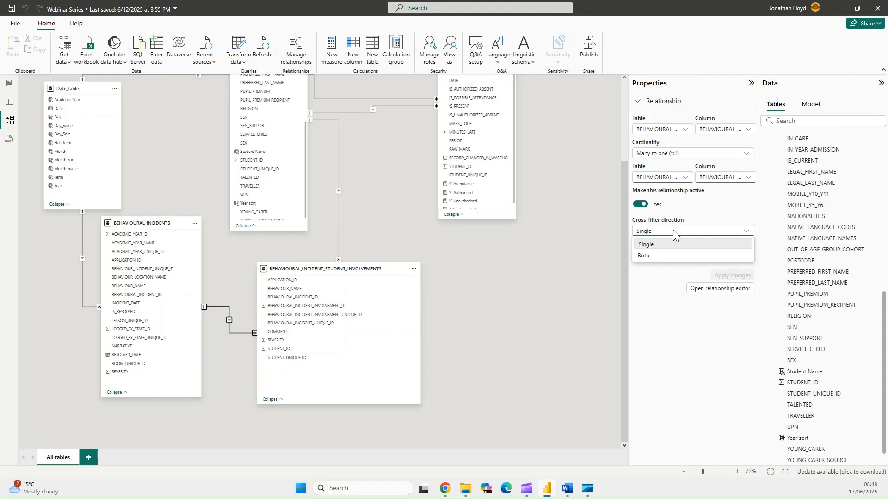
click(643, 257)
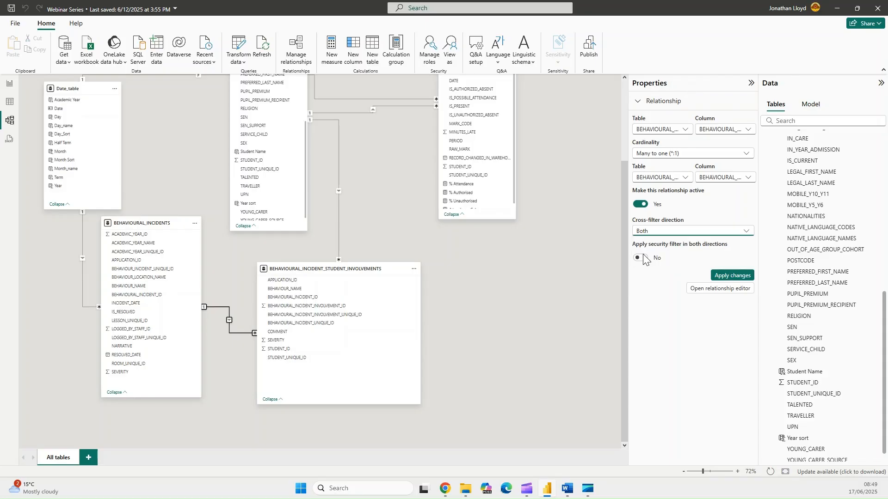
click(734, 276)
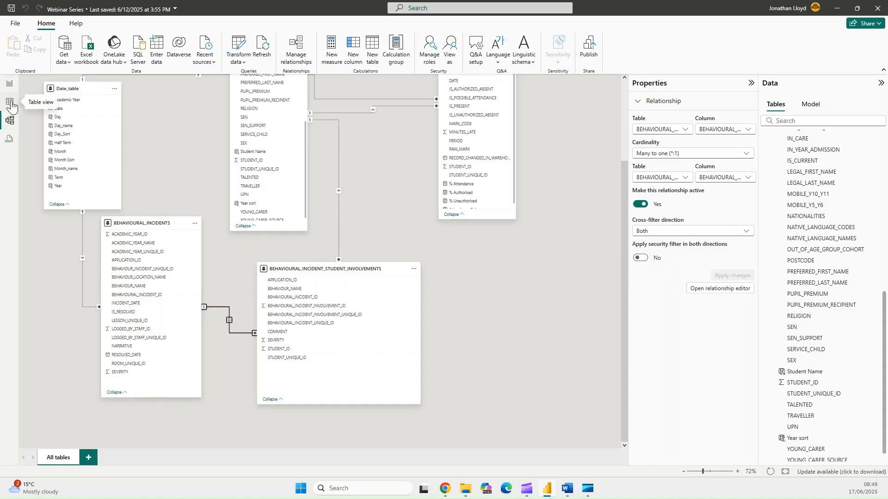
- Return to the Behaviour page and select individual students in the Total Behaviours table to check the cross-filtering, clearing the selection
click(7, 85)
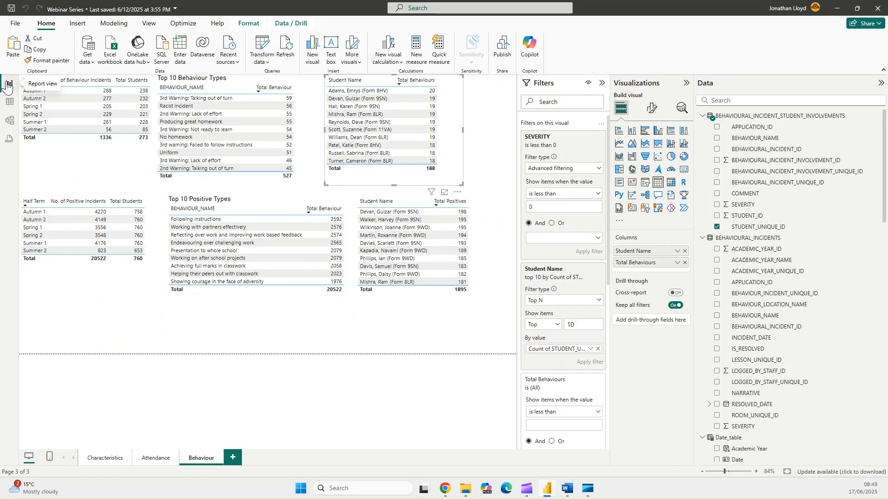
click(354, 94)
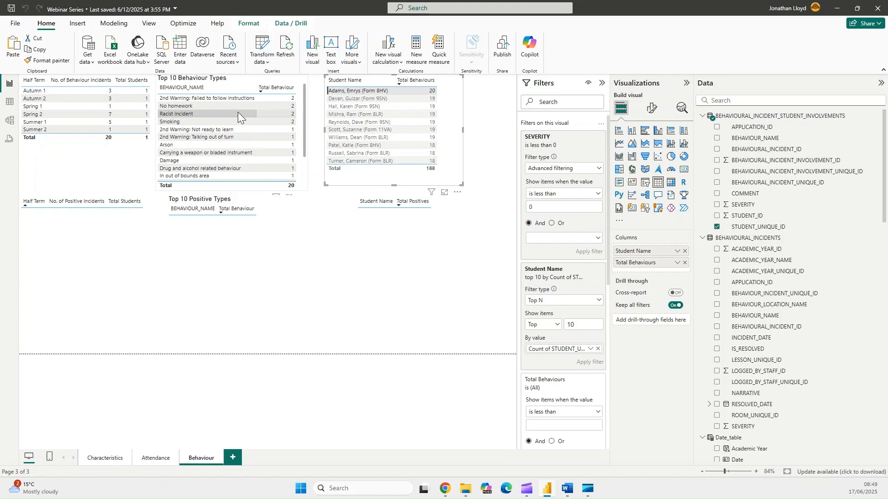
scroll(213, 113, down, 3)
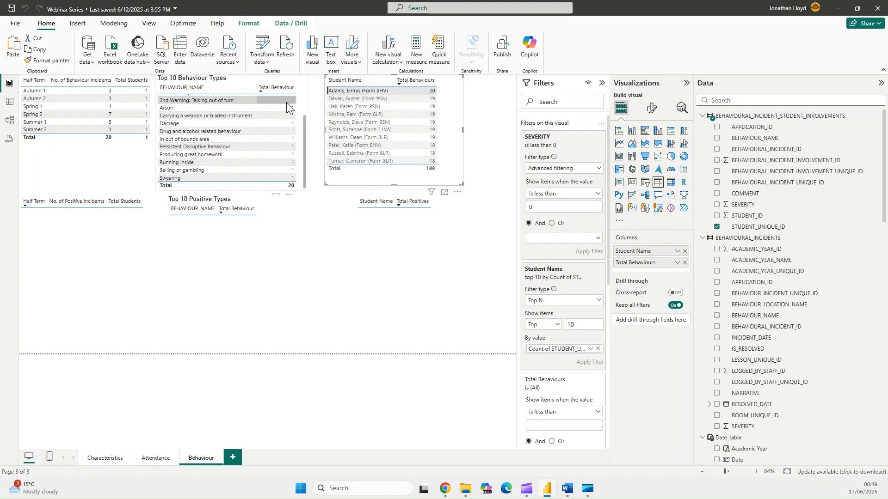
scroll(276, 154, up, 3)
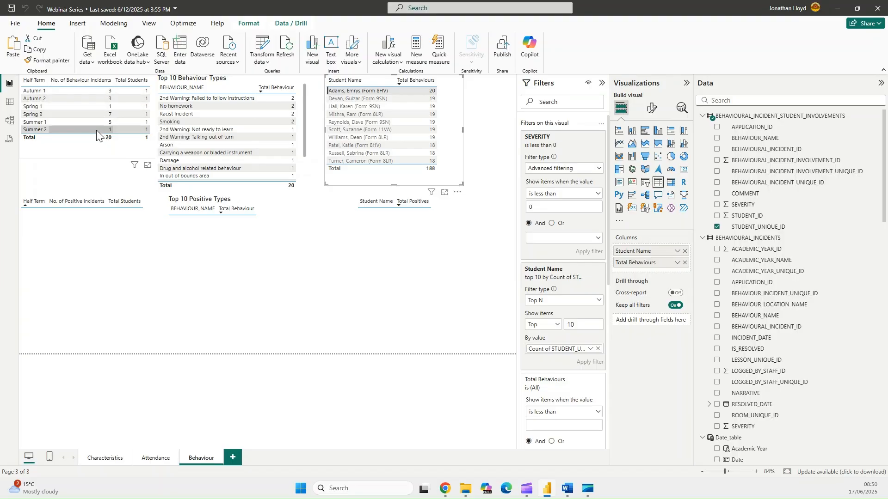
click(354, 98)
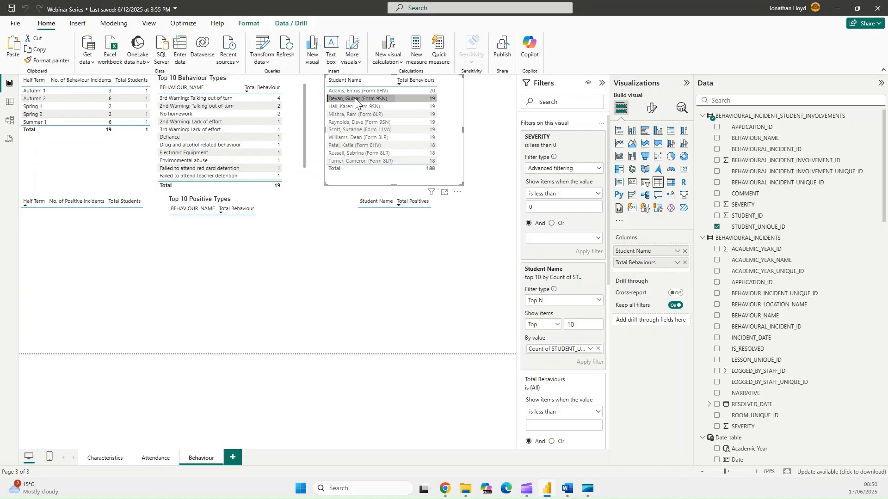
click(354, 105)
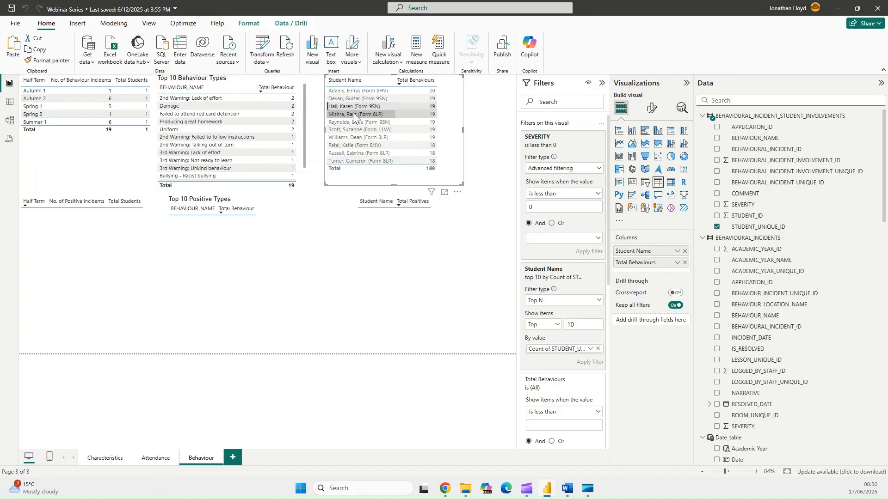
click(353, 112)
click(353, 123)
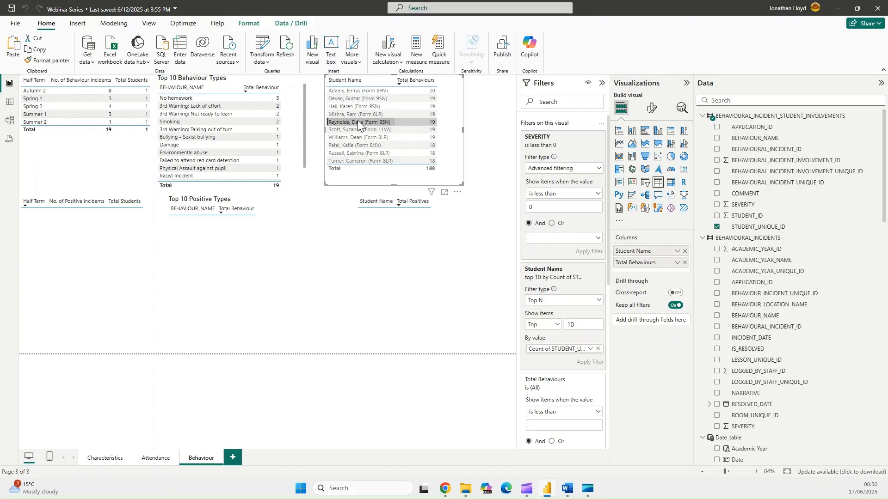
click(357, 121)
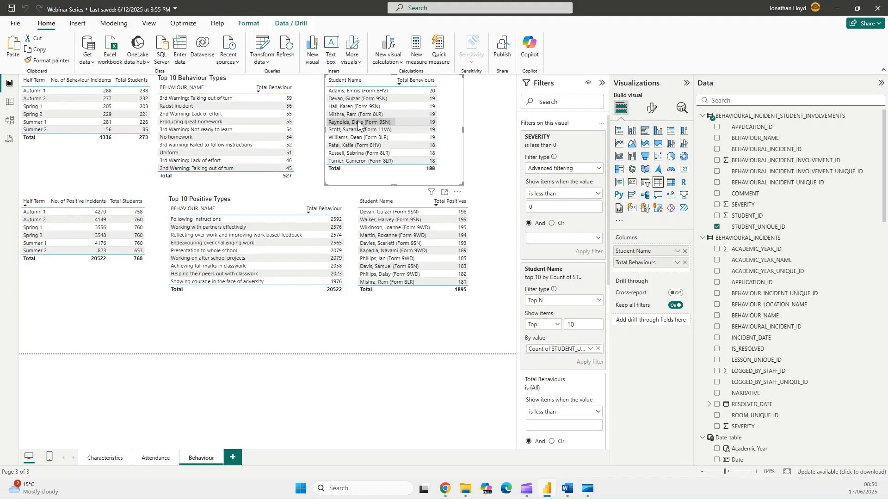
- Check how individual students in the Total Positives table cross-filter the other tables, and clear the selection
click(379, 214)
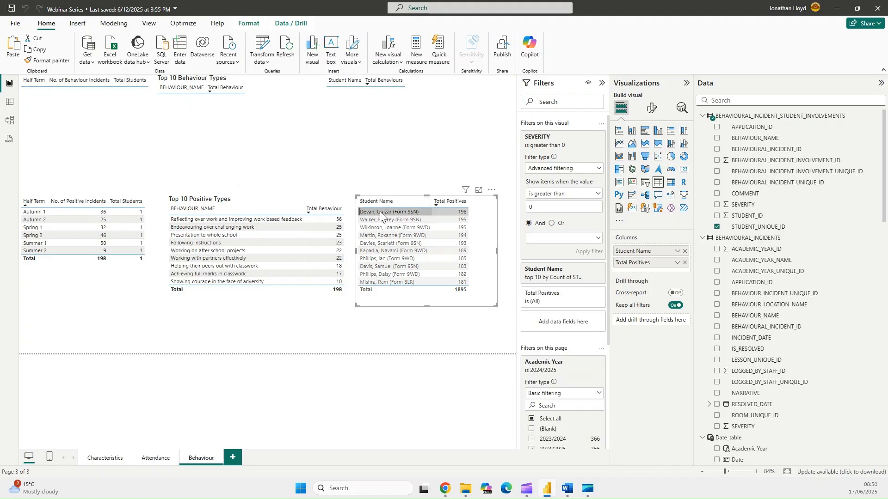
click(381, 219)
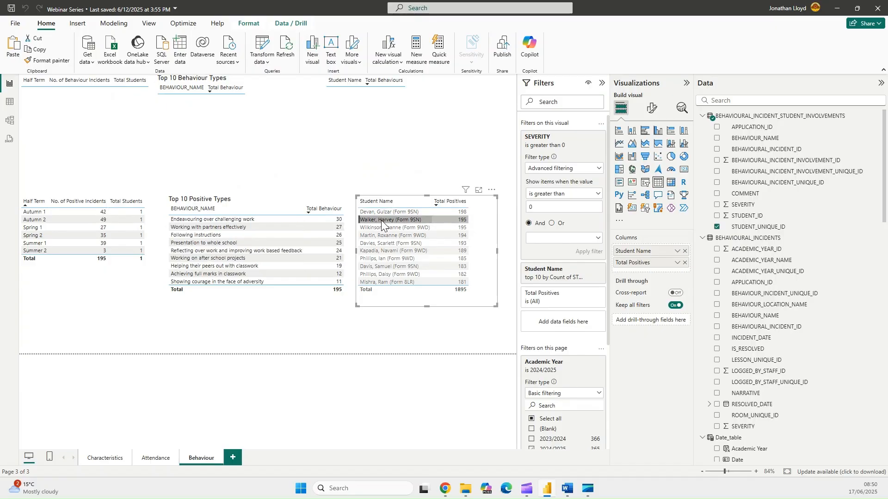
click(378, 230)
click(378, 230)
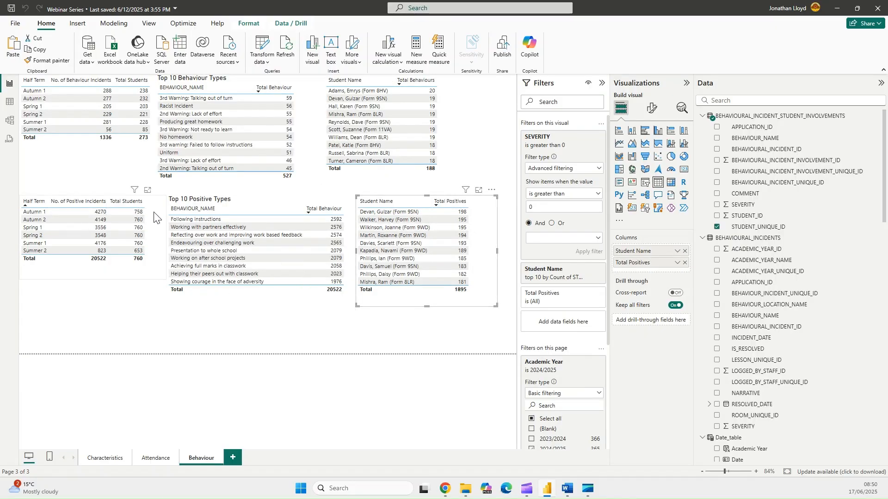
- Try the half-term behaviour incidents table as an enlarged clustered column chart, and undo the conversion
click(81, 145)
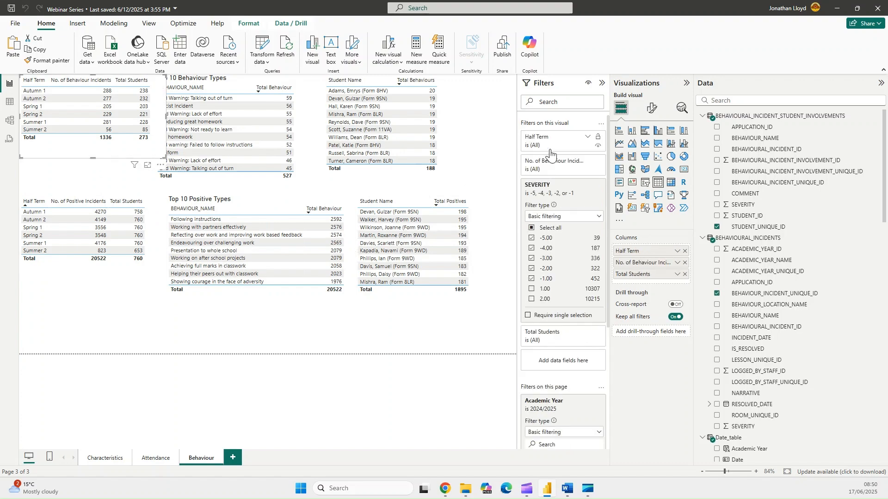
click(657, 133)
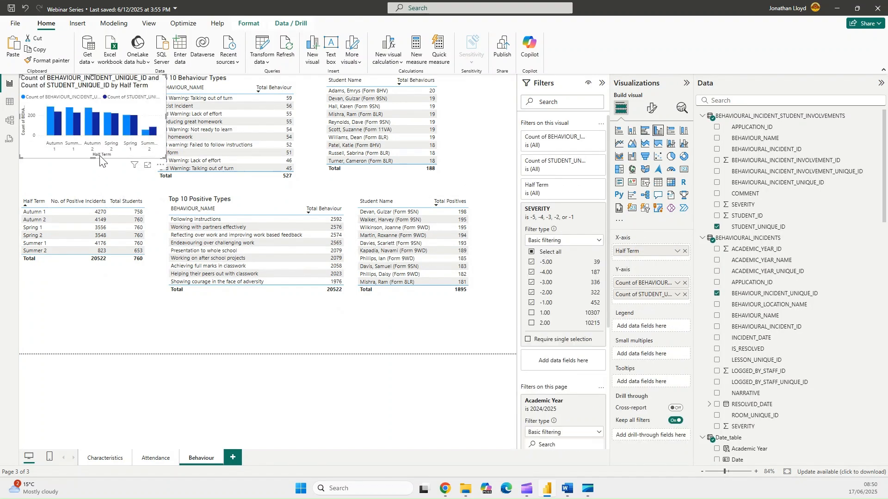
drag(172, 162, 296, 210)
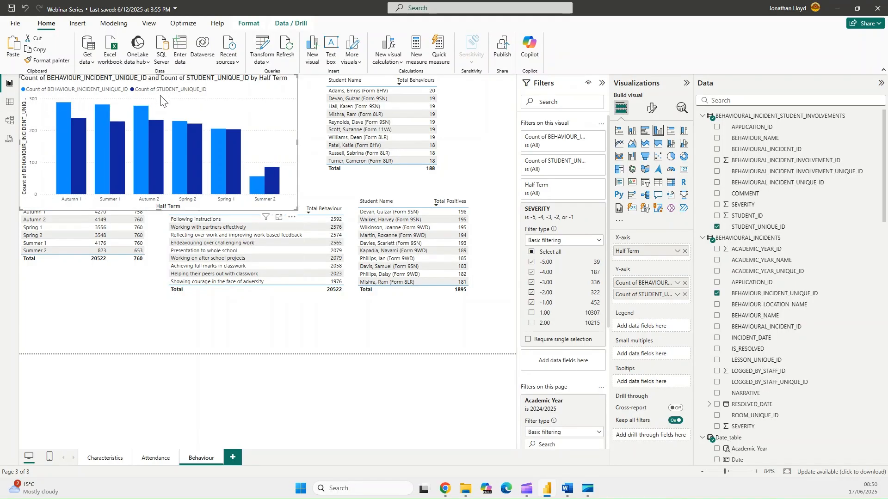
key(ctrl+z)
click(24, 7)
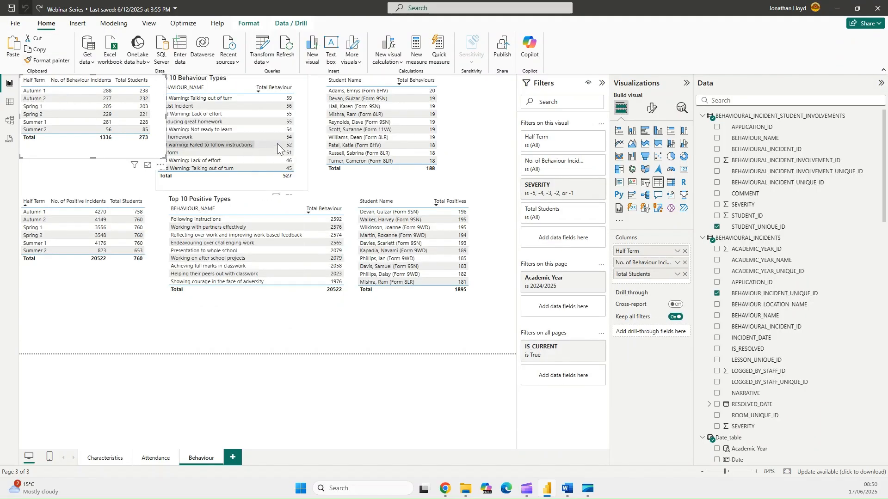
- Try converting the half-term behaviour incidents table to a card moved below the positive incidents table, and undo both changes
click(683, 169)
drag(147, 153, 124, 342)
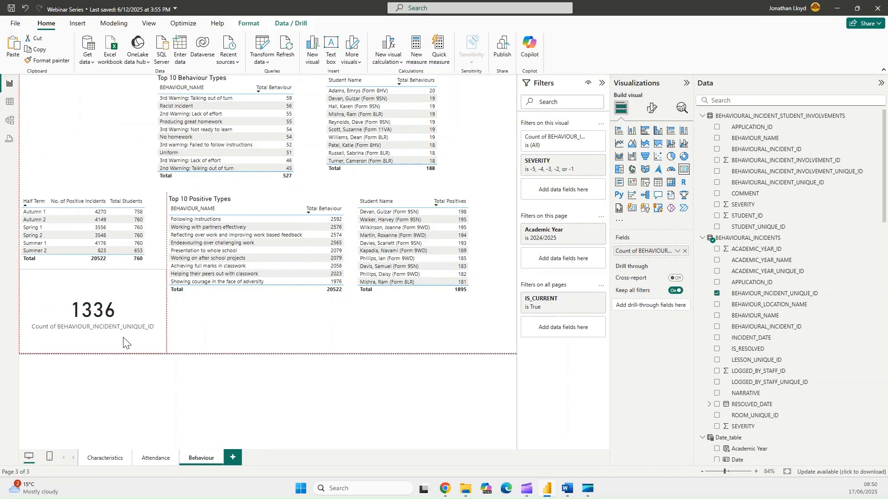
click(24, 9)
click(24, 10)
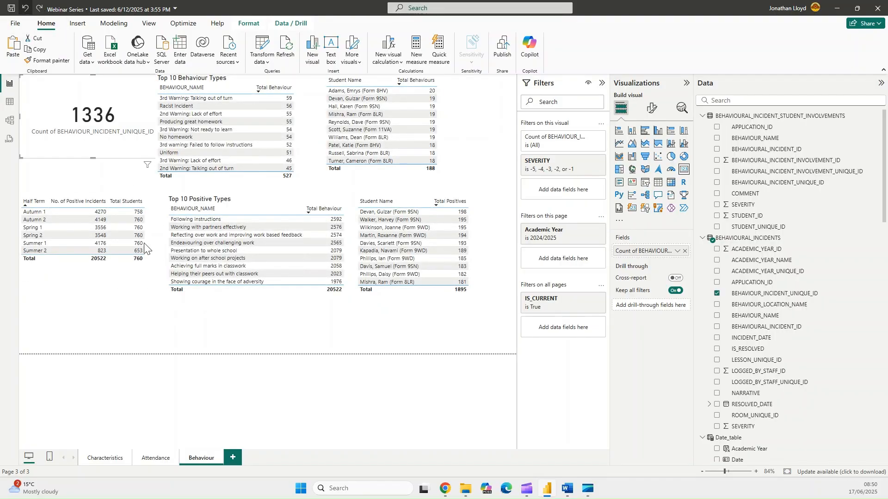
- Add a card below the half-term positive incidents table showing the Count of BEHAVIOUR_INCIDENT_UNIQUE_ID, and make it slightly taller
click(115, 314)
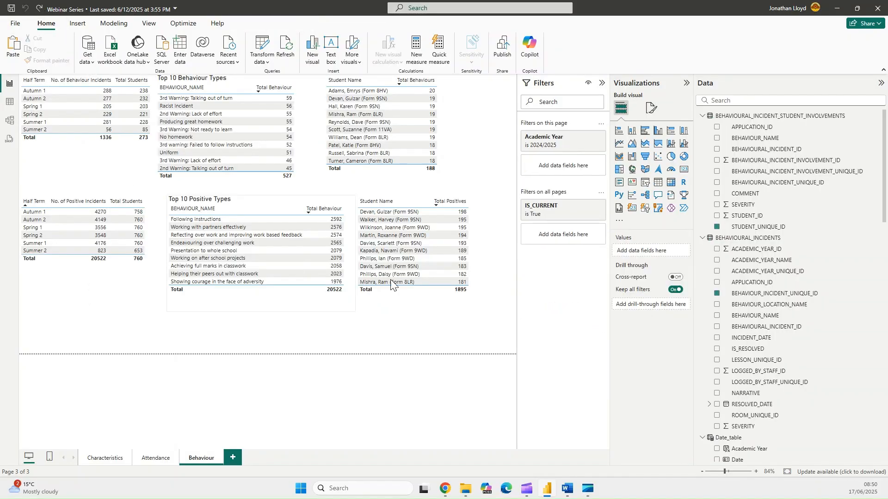
click(683, 172)
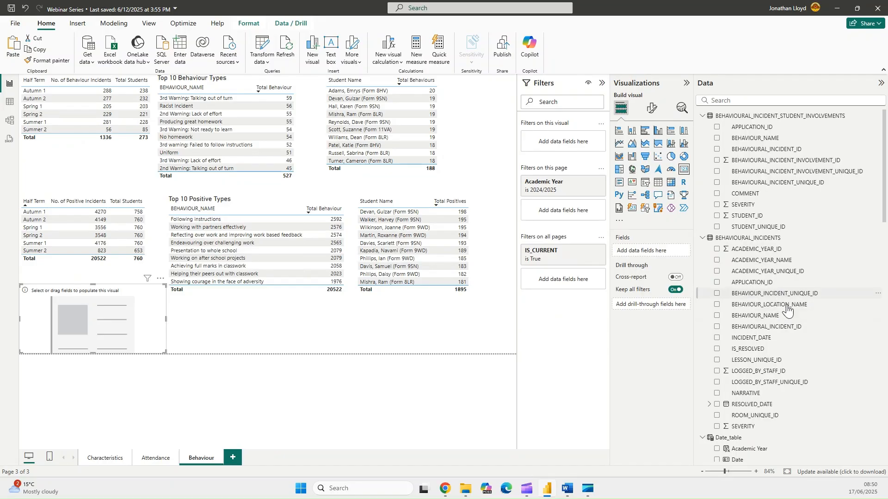
drag(792, 294, 652, 251)
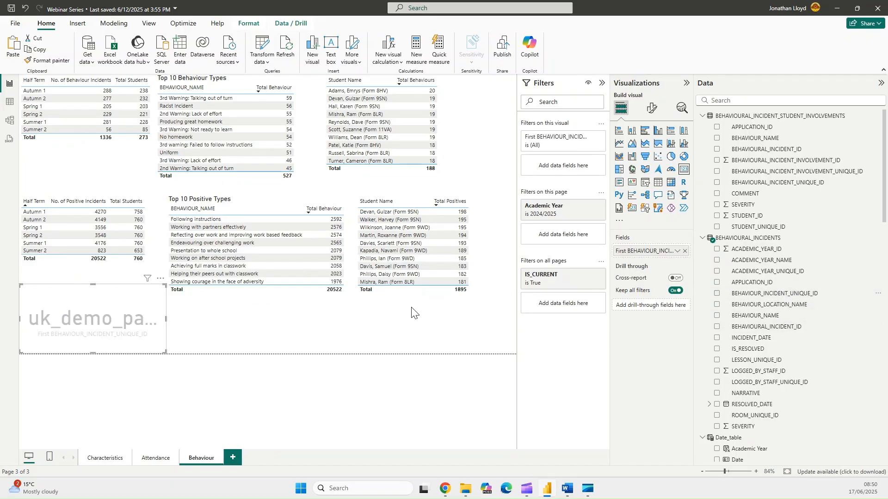
click(677, 251)
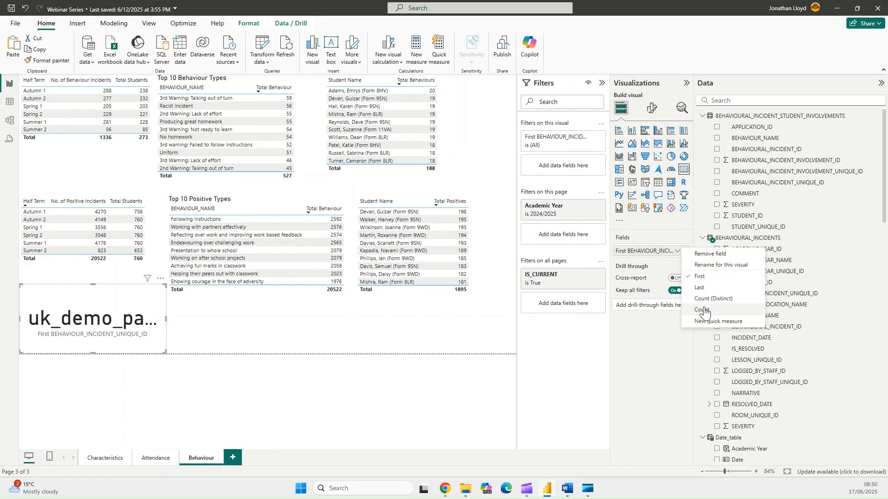
click(702, 310)
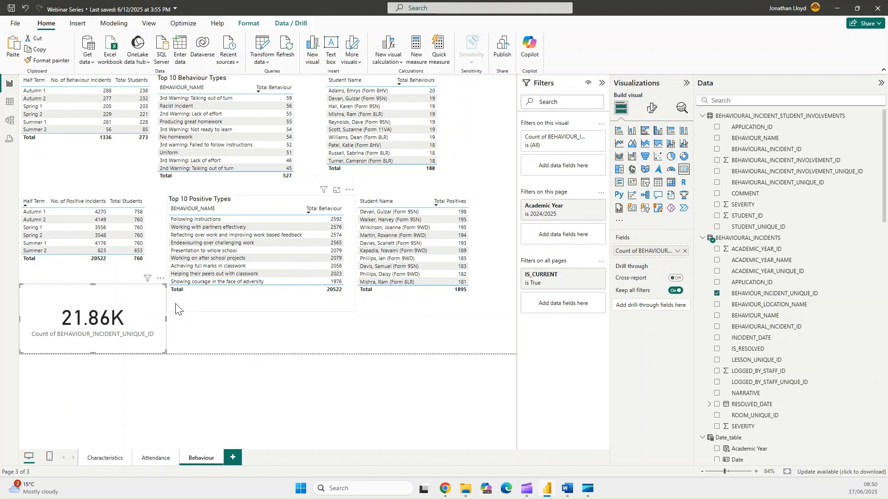
mouse_move(92, 280)
mouse_down()
mouse_move(92, 234)
mouse_move(94, 275)
mouse_up()
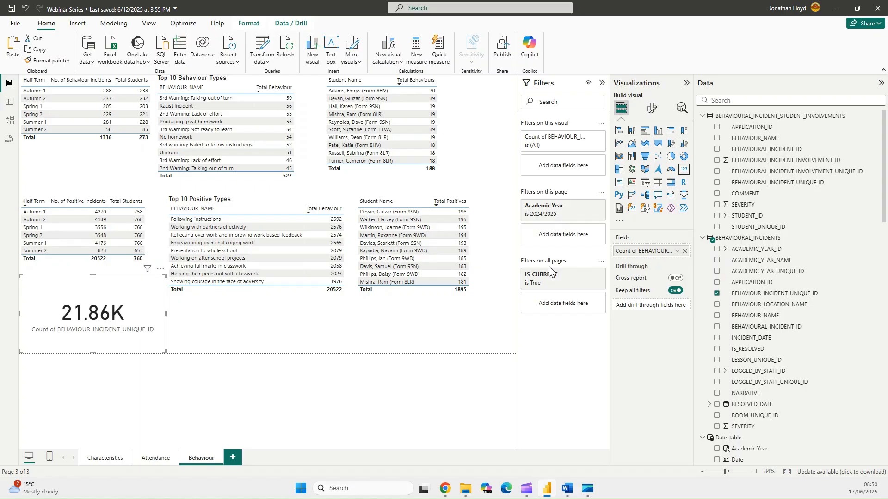
- Filter the new card by SEVERITY from BEHAVIOURAL_INCIDENTS to values less than 0 and apply the filter
drag(747, 425, 566, 168)
click(598, 193)
click(569, 206)
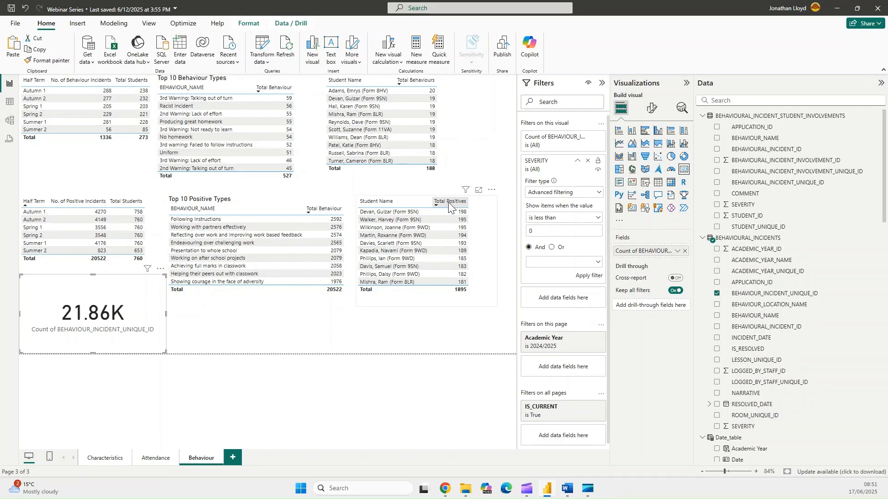
click(588, 276)
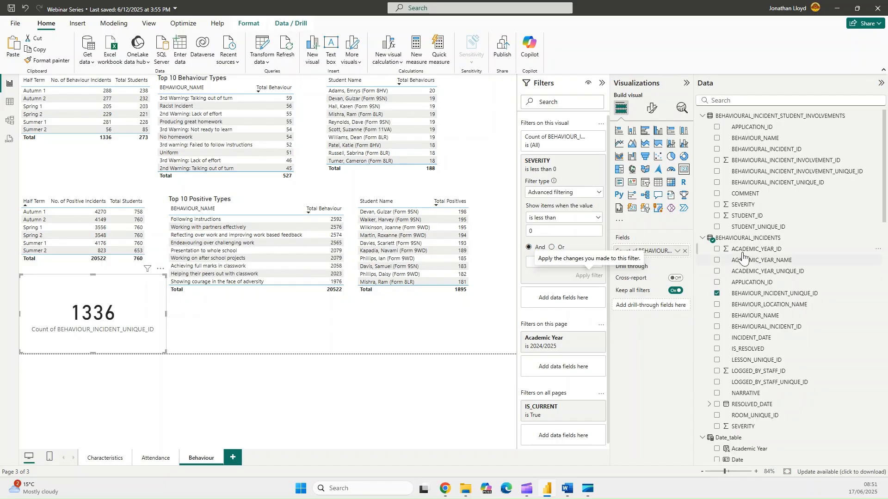
- Rename the card's count field to "Negative" for this visual
click(678, 252)
click(706, 267)
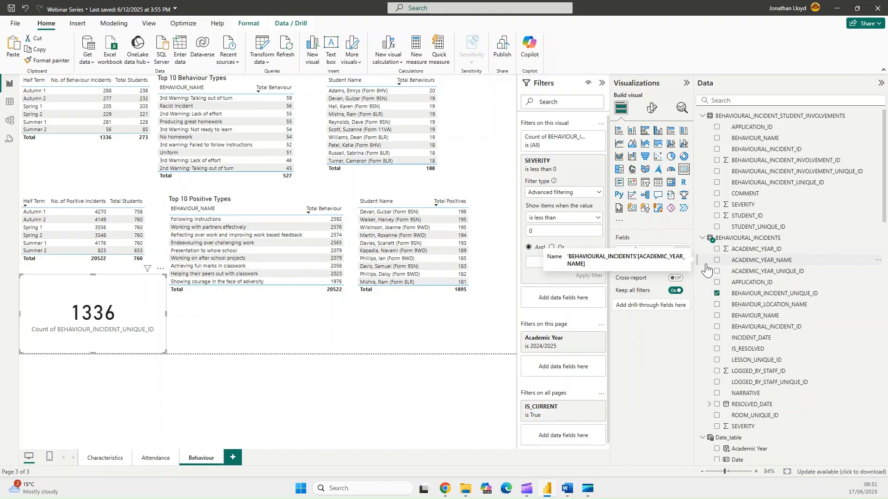
key(Return)
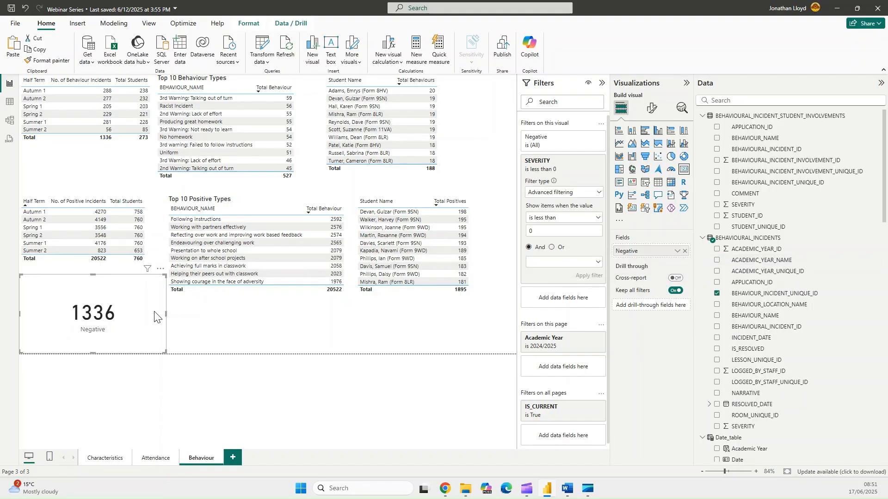
- Duplicate the Negative card and place the copy beside the original, below the Top 10 Positive Types table
key(ctrl+c)
key(ctrl+v)
drag(154, 317, 303, 328)
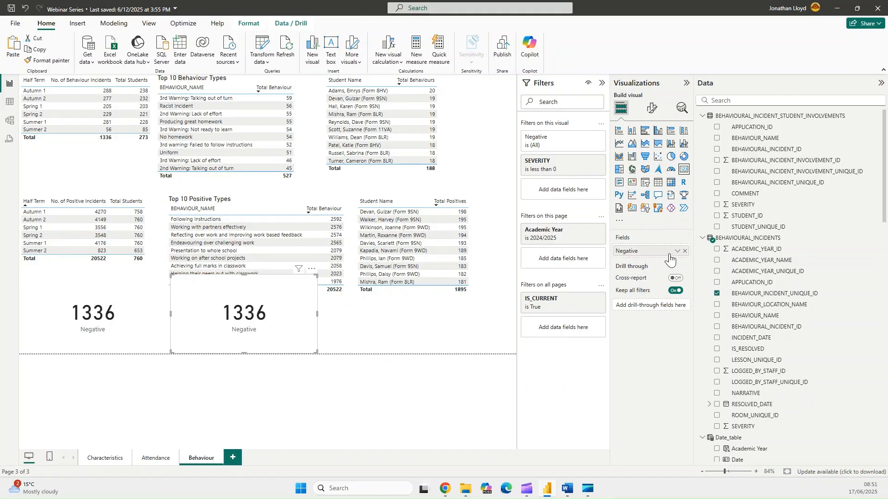
- Change the copied card's SEVERITY filter to values greater than 0 and apply the filter
click(577, 161)
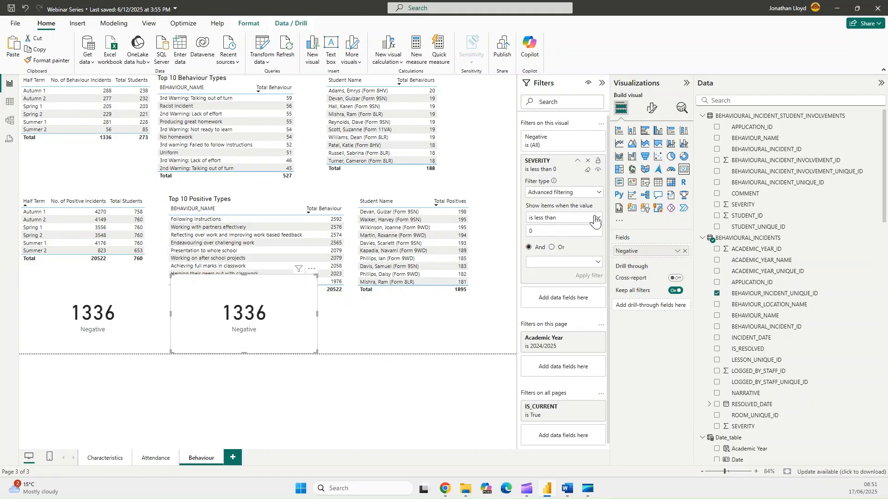
click(595, 218)
click(550, 253)
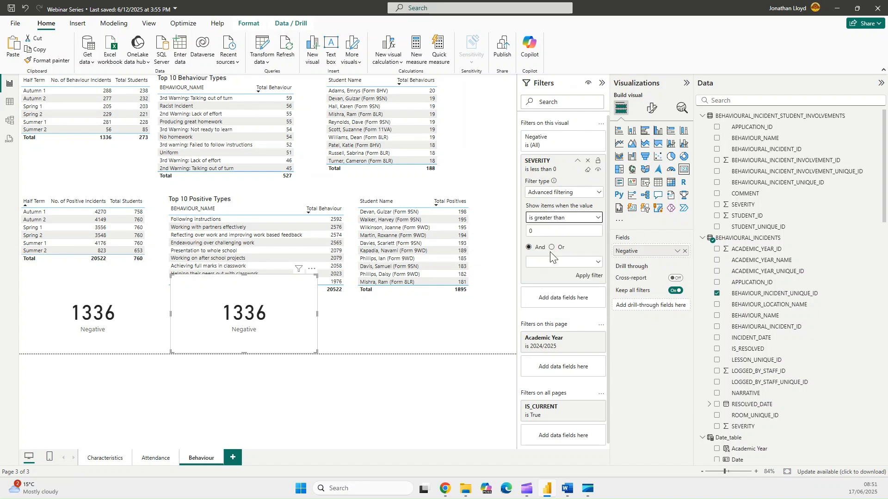
click(582, 276)
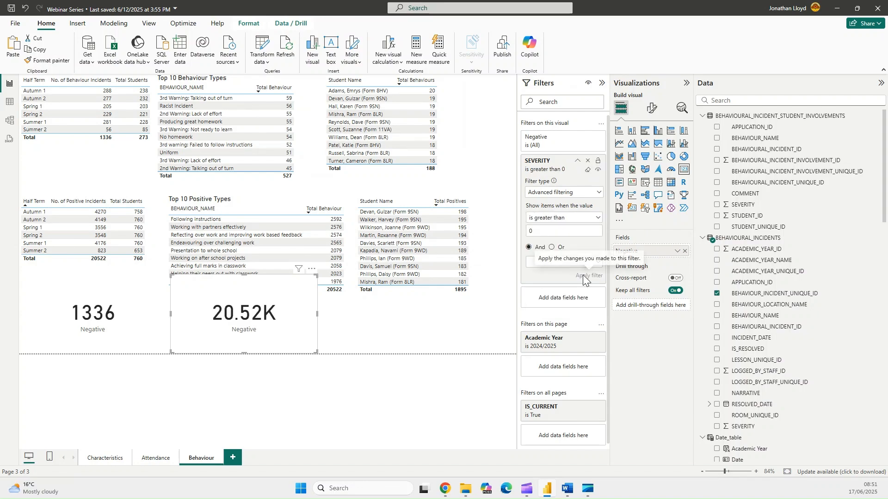
- Rename the copied card's count field to "Positive" for this visual
click(678, 251)
click(714, 266)
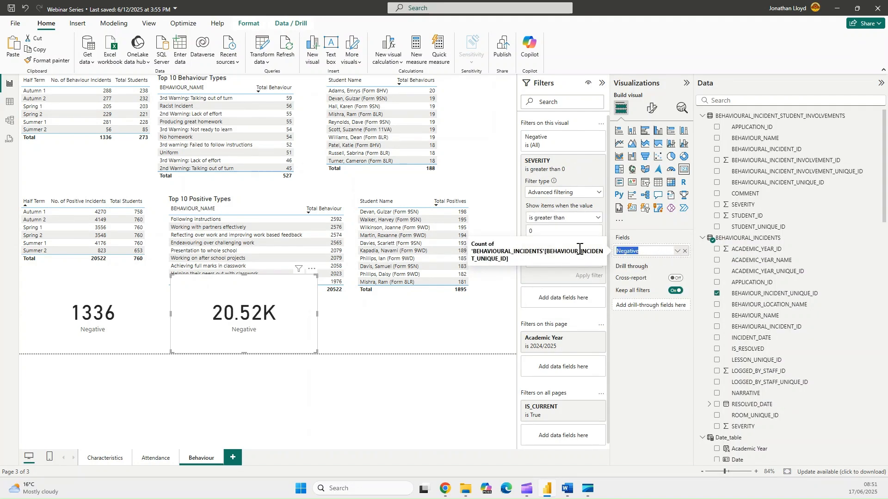
text(Positive)
key(Return)
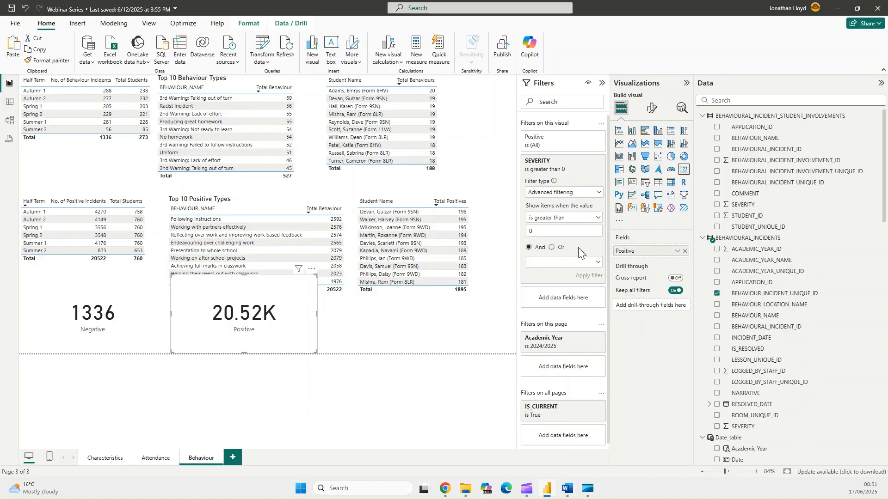
- Turn off the totals row in the half-term positive incidents table
click(100, 277)
click(652, 109)
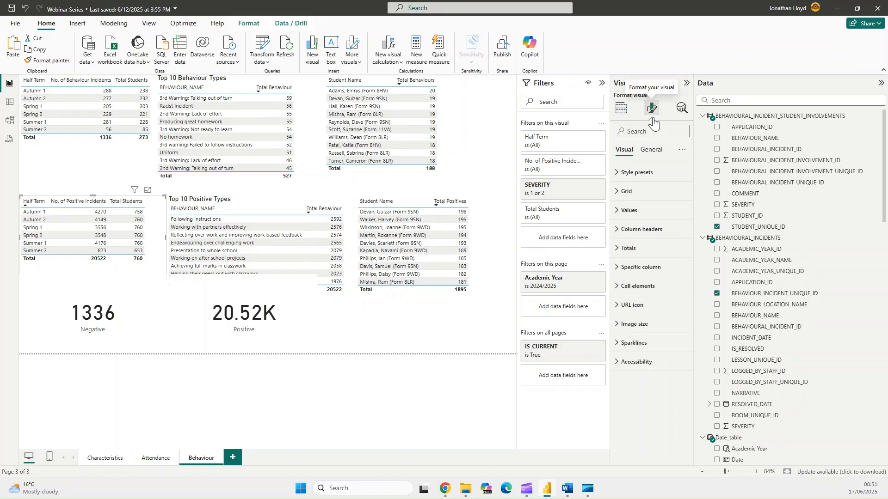
click(623, 248)
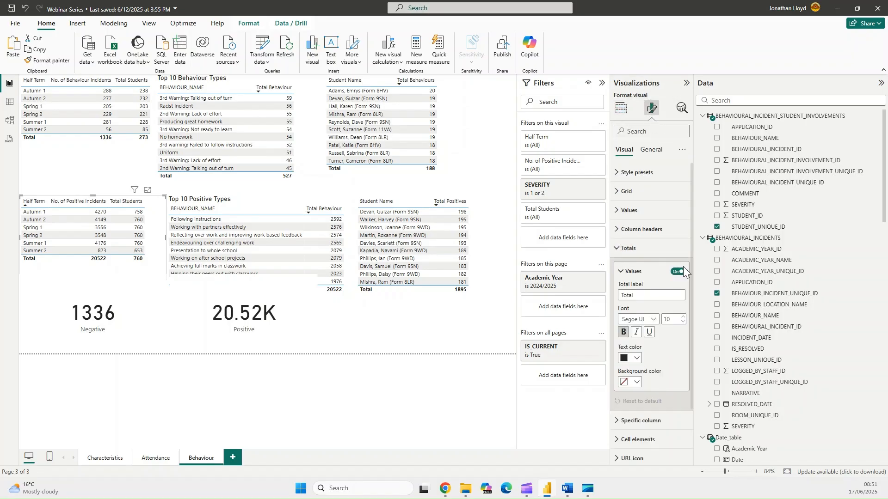
click(678, 272)
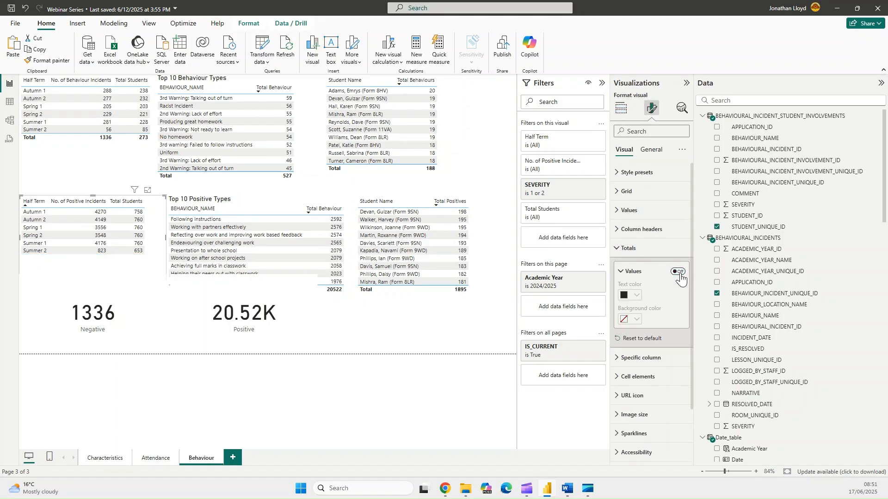
- Select the other five tables together and turn off their totals rows
click(343, 302)
ctrl+click(401, 207)
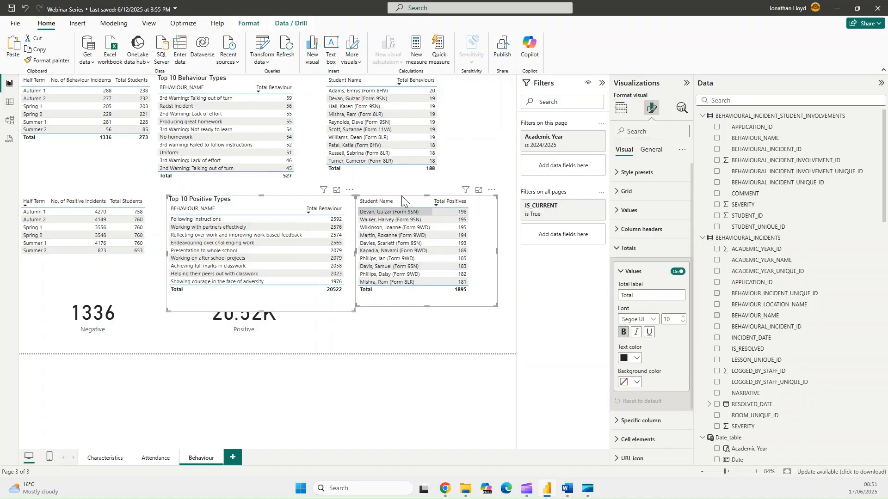
ctrl+click(402, 182)
ctrl+click(234, 183)
ctrl+click(124, 148)
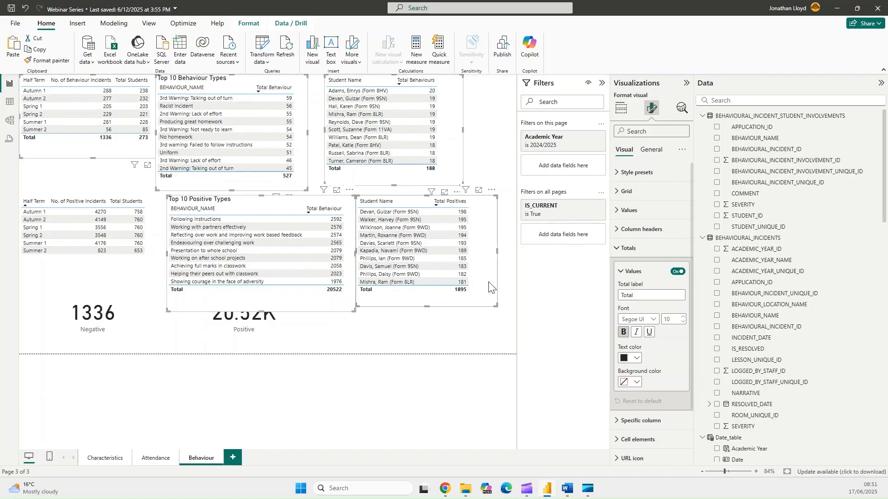
click(676, 273)
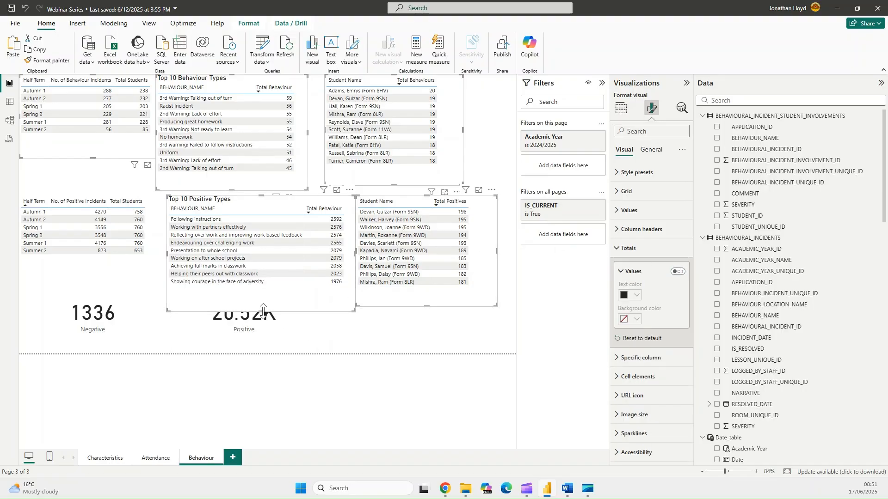
- Shorten both Top 10 types tables and both student tables so their frames end just below the last row
drag(261, 311, 261, 289)
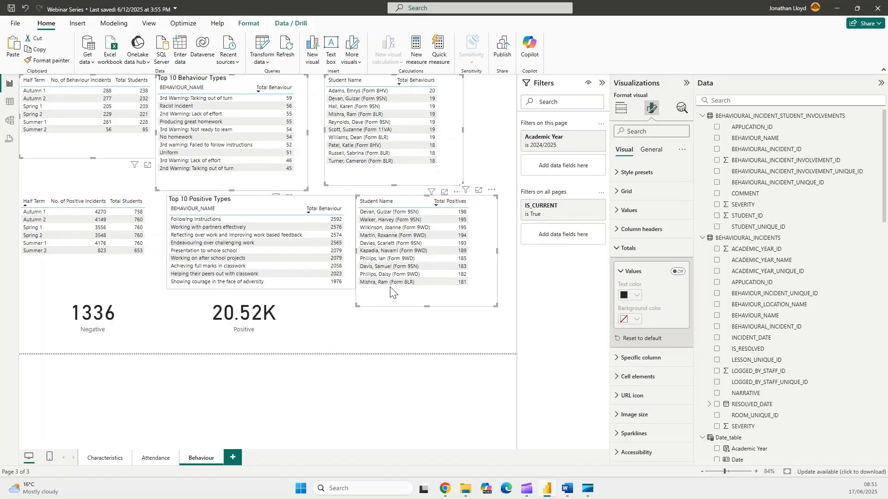
click(425, 300)
drag(429, 307, 423, 289)
click(395, 190)
drag(395, 194, 394, 171)
click(248, 192)
drag(243, 198, 232, 176)
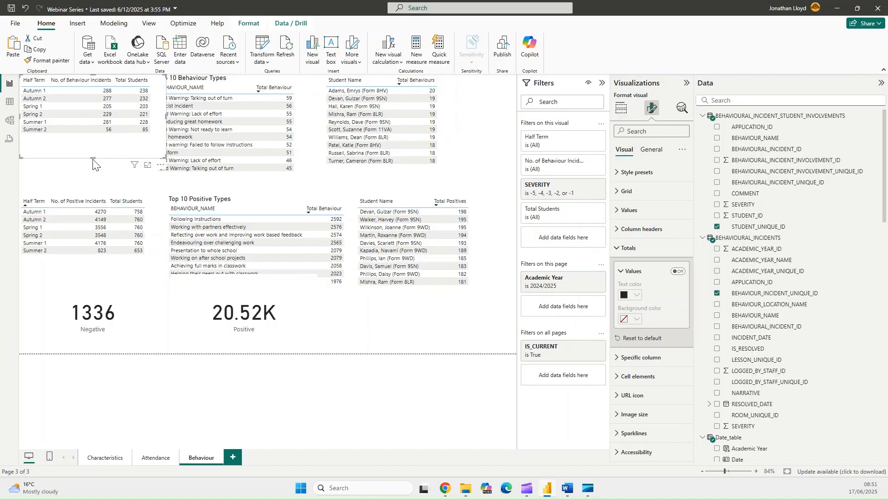
- Shorten and narrow the half-term behaviour incidents table, and shift the Top 10 Behaviour Types table slightly right to clear it
click(93, 143)
drag(94, 156, 94, 137)
drag(165, 103, 155, 104)
drag(297, 105, 304, 111)
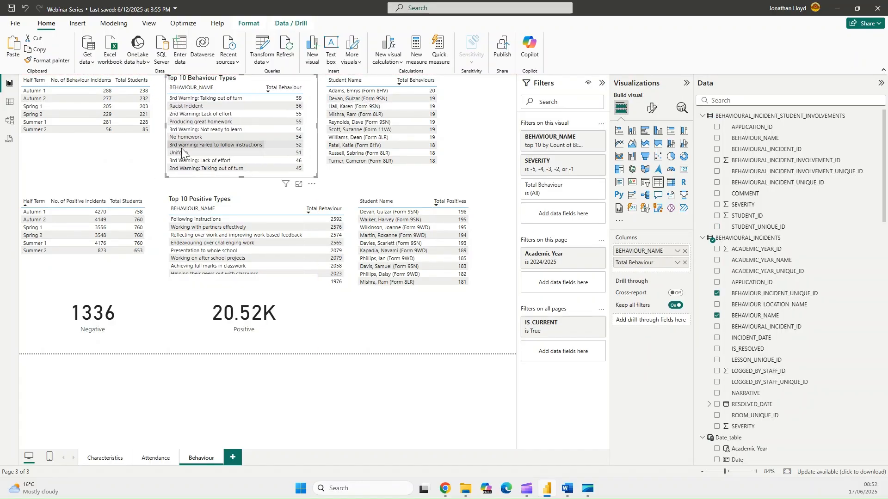
- Reduce the height of the Positive and Negative cards from their upper edges so they sit clear of the tables above
click(282, 302)
drag(244, 276, 244, 294)
click(98, 296)
drag(95, 273, 89, 293)
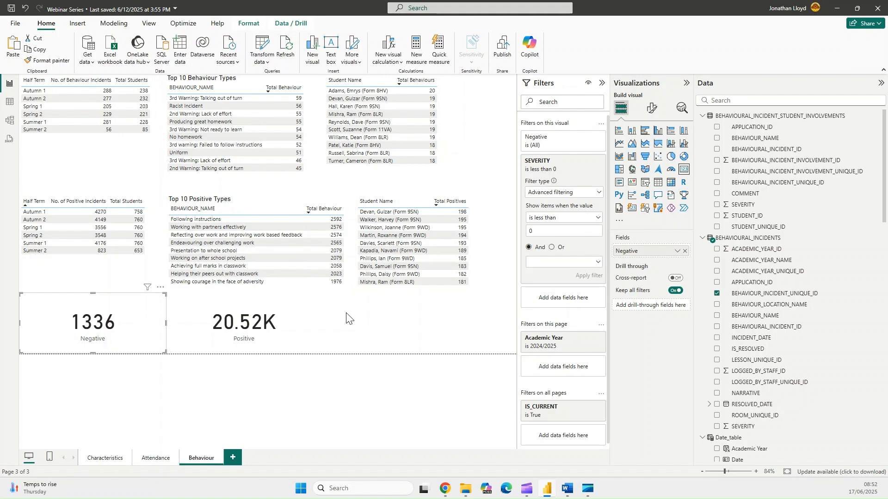
- View the Characteristics and Attendance pages for comparison and return to the Behaviour page
click(107, 459)
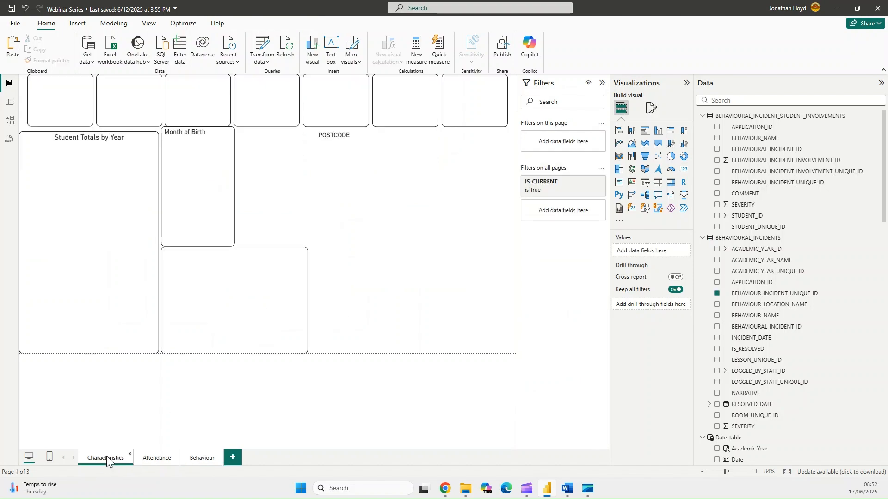
click(161, 459)
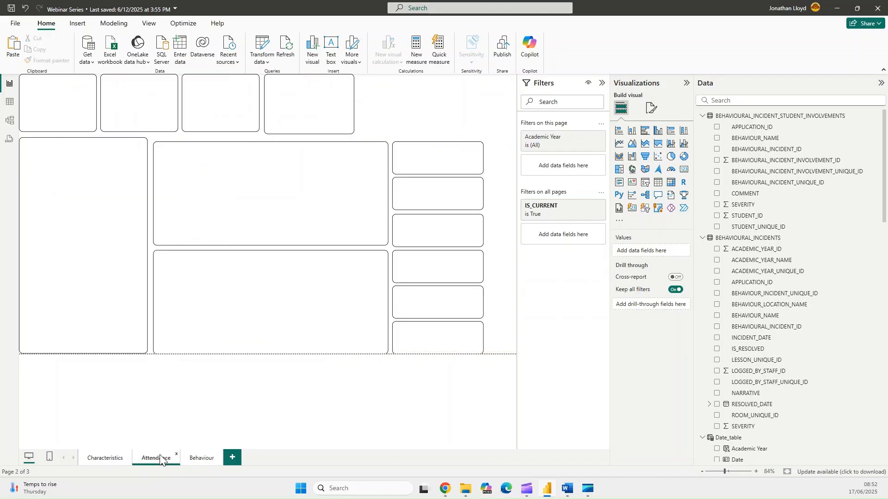
click(202, 463)
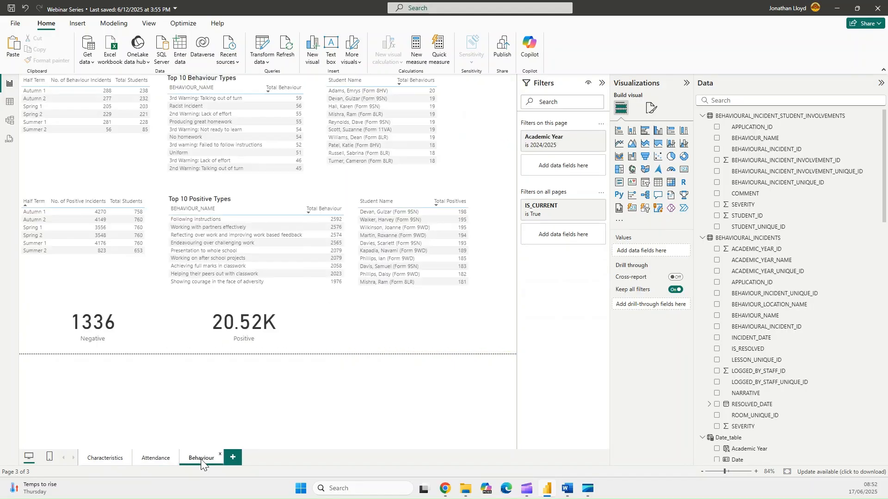